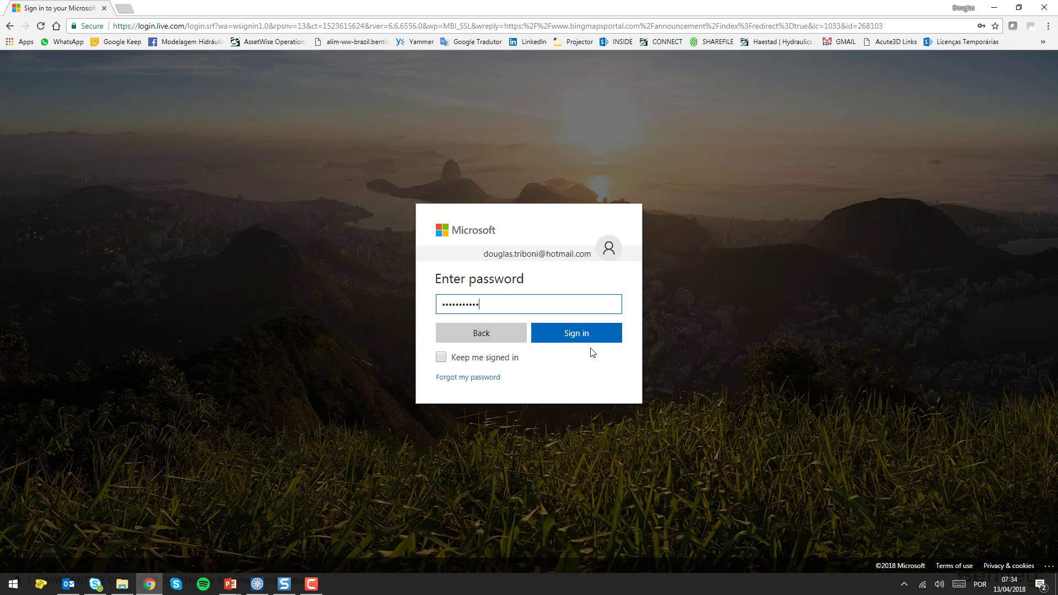
- Sign in to the Bing Maps Dev Center and open the account's key list
{"action": "left_click", "coordinate": [588, 341]}
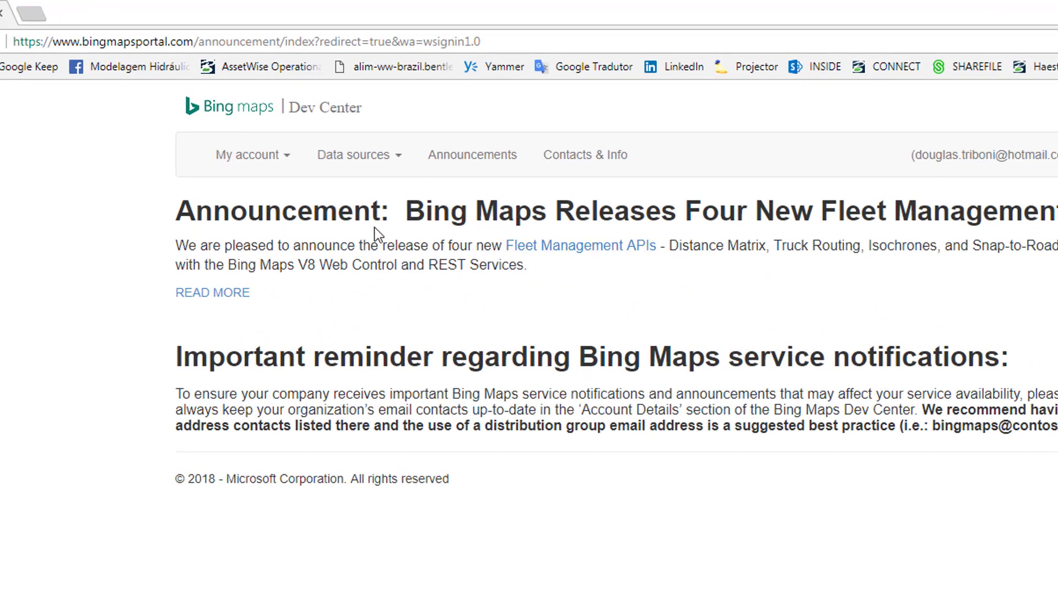
{"action": "left_click", "coordinate": [255, 160]}
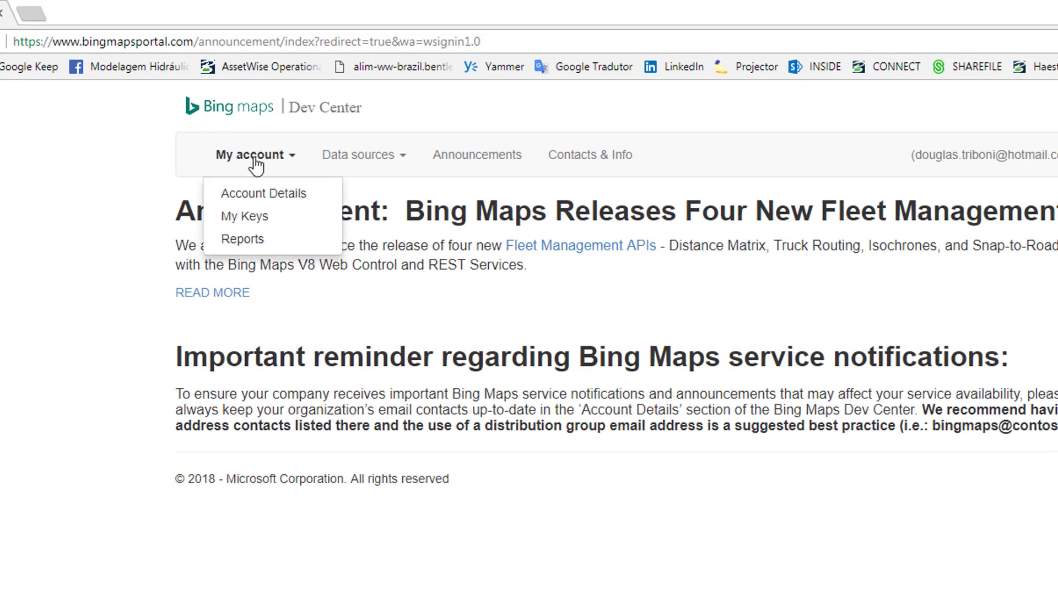
{"action": "left_click", "coordinate": [258, 217]}
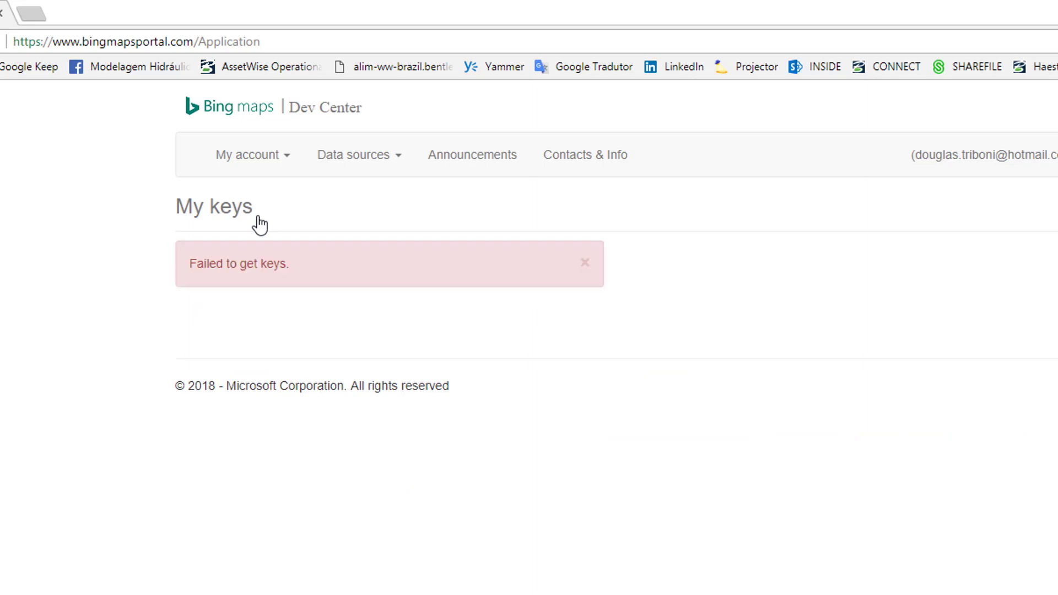
{"action": "left_click", "coordinate": [248, 155]}
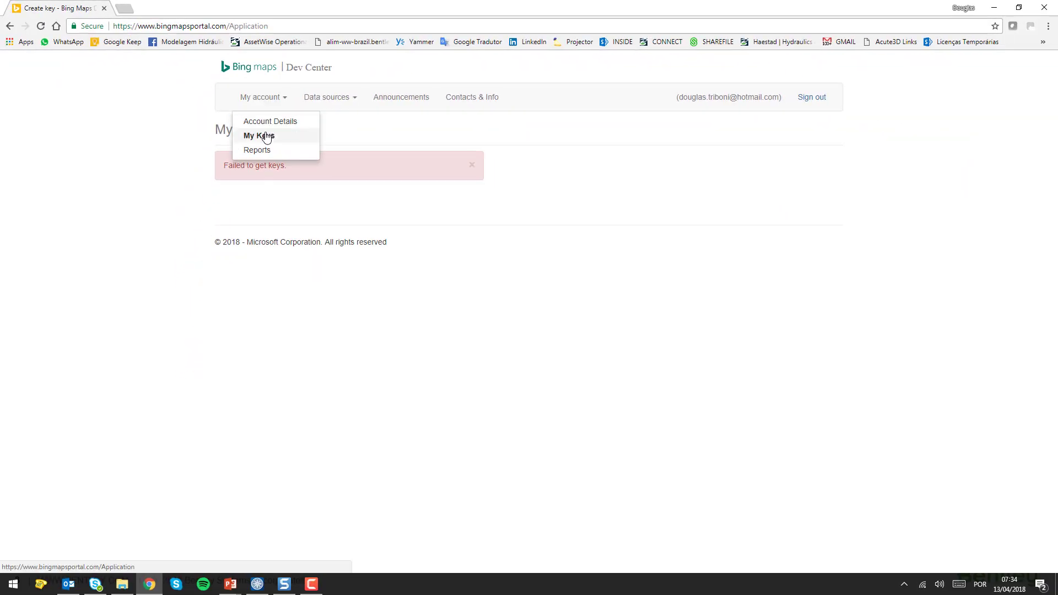
{"action": "left_click", "coordinate": [267, 136]}
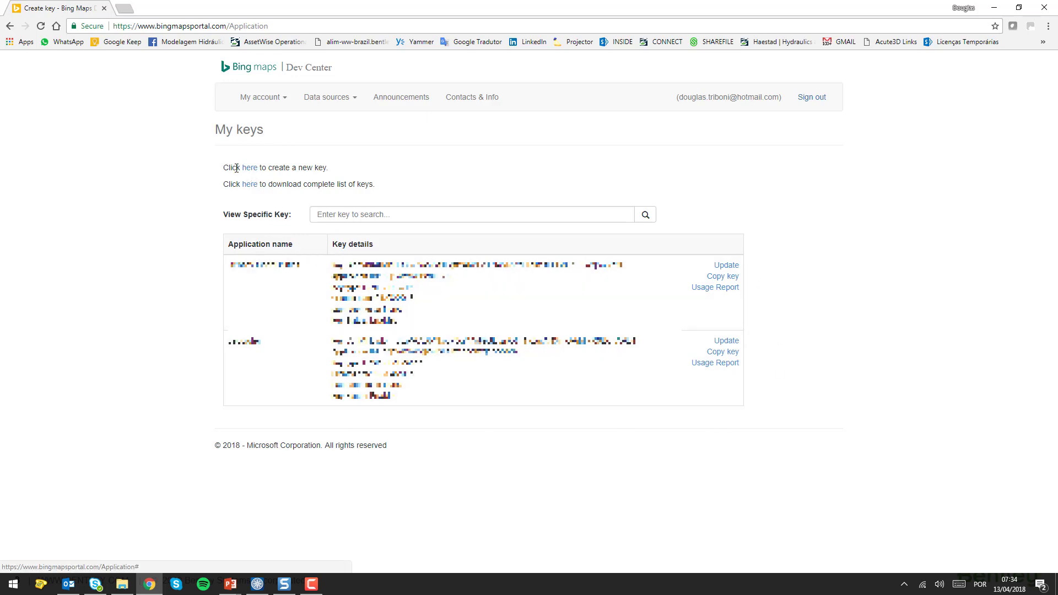
- Begin a new Bing Maps key and set its application name to Bentley SewerCAD
{"action": "left_click", "coordinate": [255, 168]}
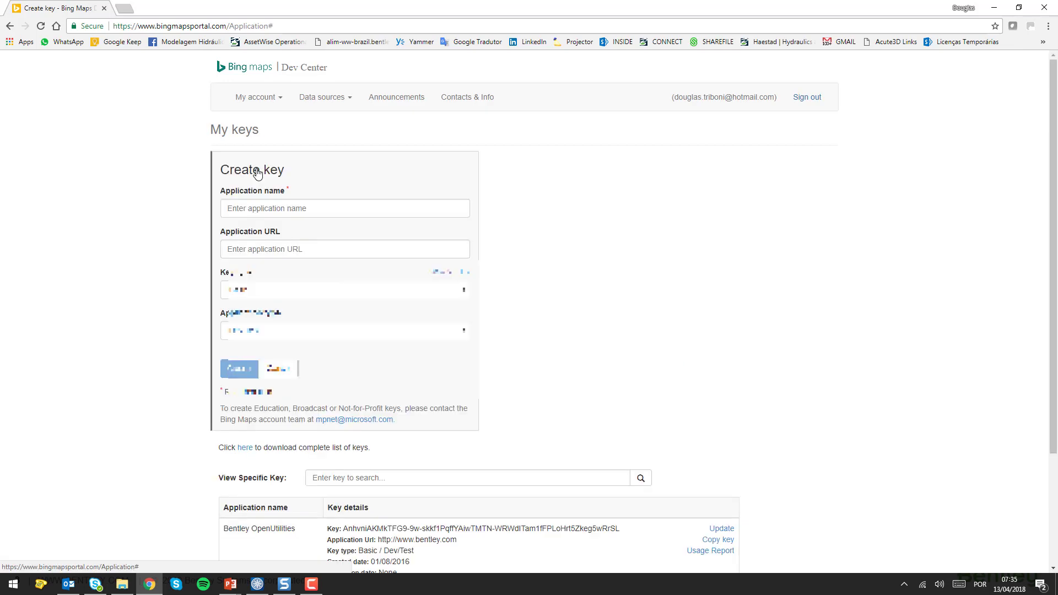
{"action": "left_click", "coordinate": [263, 207]}
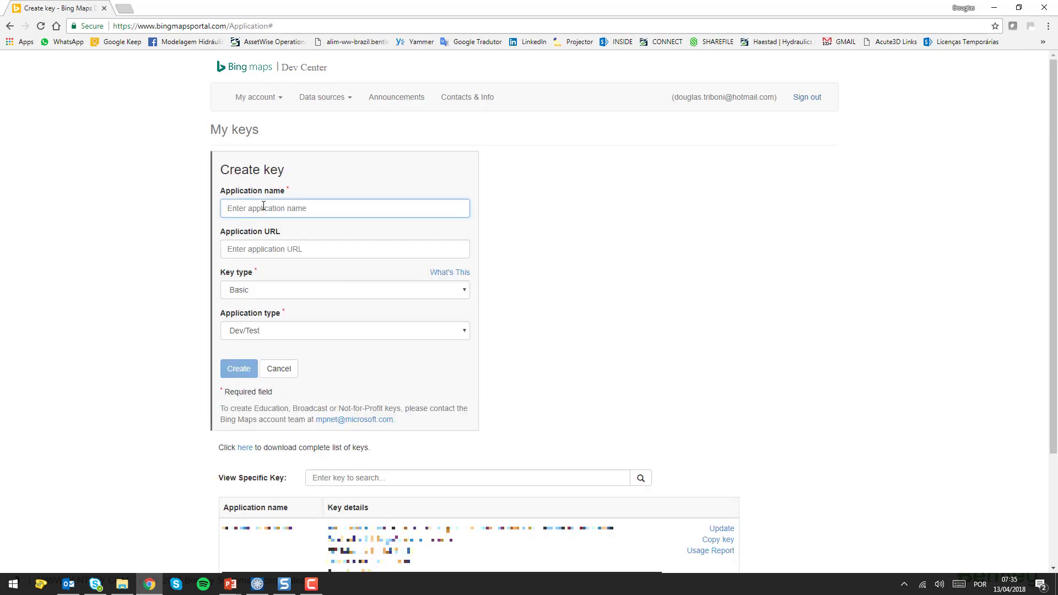
{"action": "type", "text": "Bentley"}
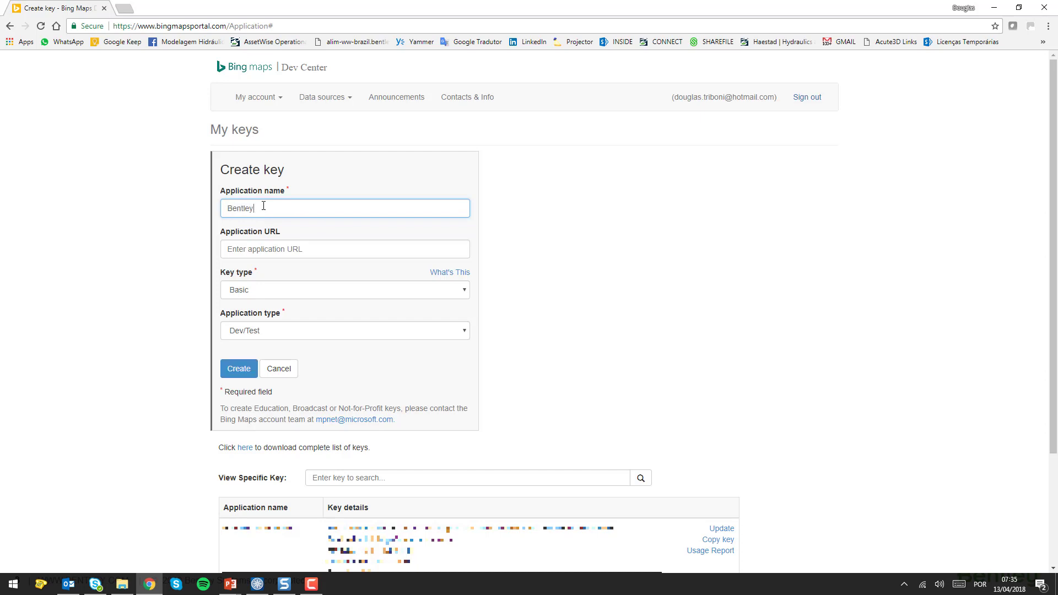
{"action": "type", "text": " Wat"}
{"action": "key", "text": "BackSpace"}
{"action": "key", "text": "BackSpace"}
{"action": "type", "text": "SewerCAD"}
- Create the key with key type Basic, application type Dev/Test and no application URL, and select its key string
{"action": "left_click", "coordinate": [255, 247]}
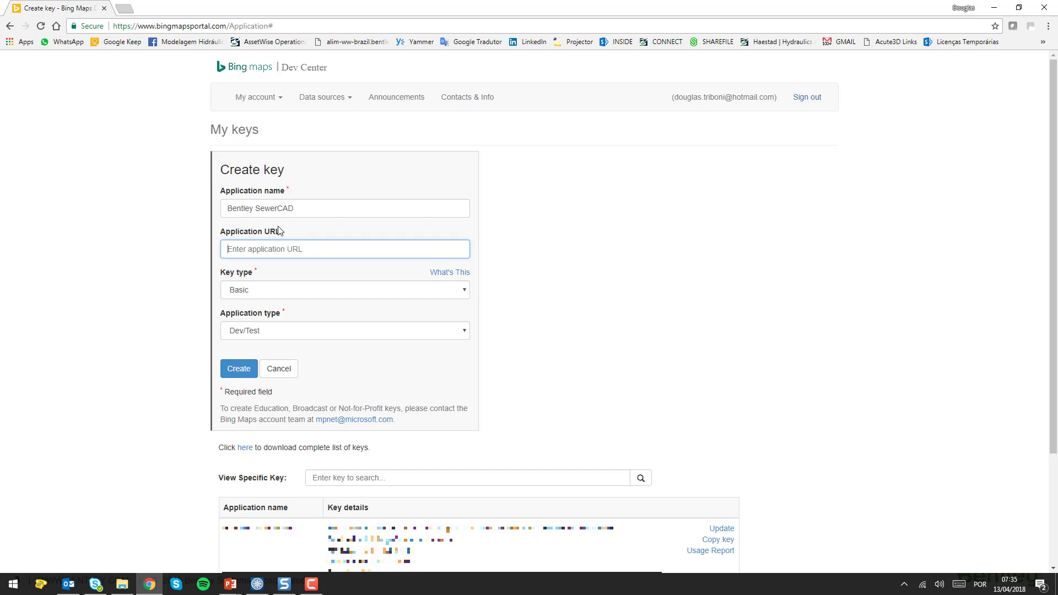
{"action": "left_click", "coordinate": [264, 288]}
{"action": "left_click", "coordinate": [264, 288]}
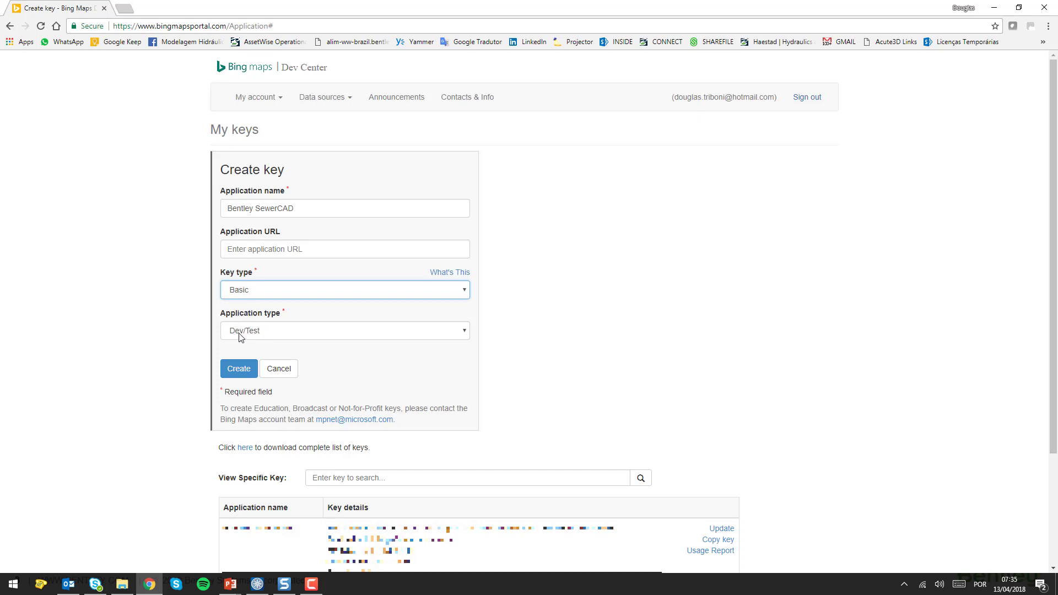
{"action": "left_click", "coordinate": [250, 371]}
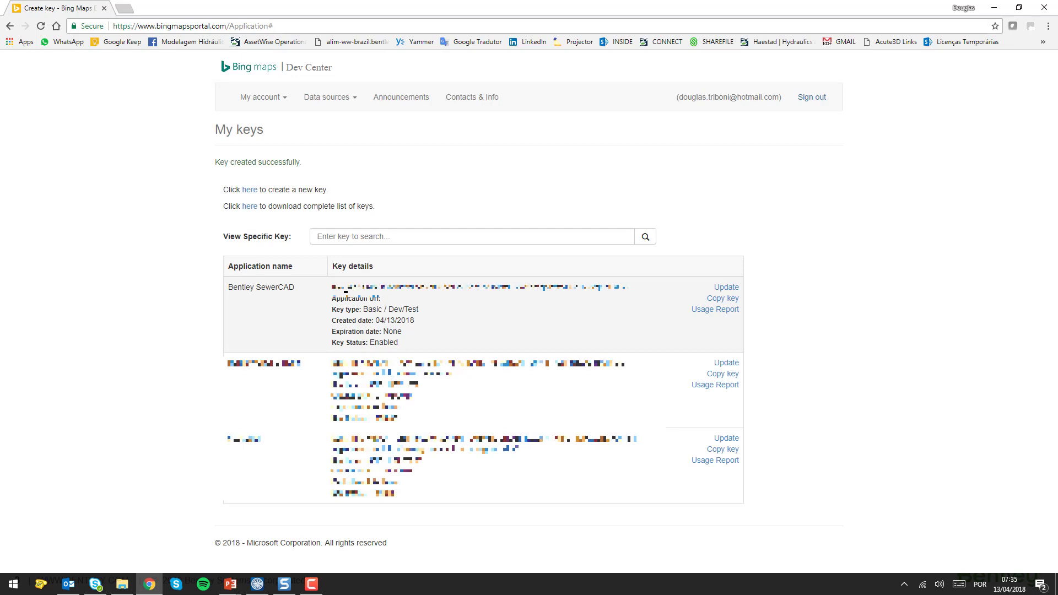
{"action": "left_click_drag", "start_coordinate": [347, 287], "coordinate": [630, 286]}
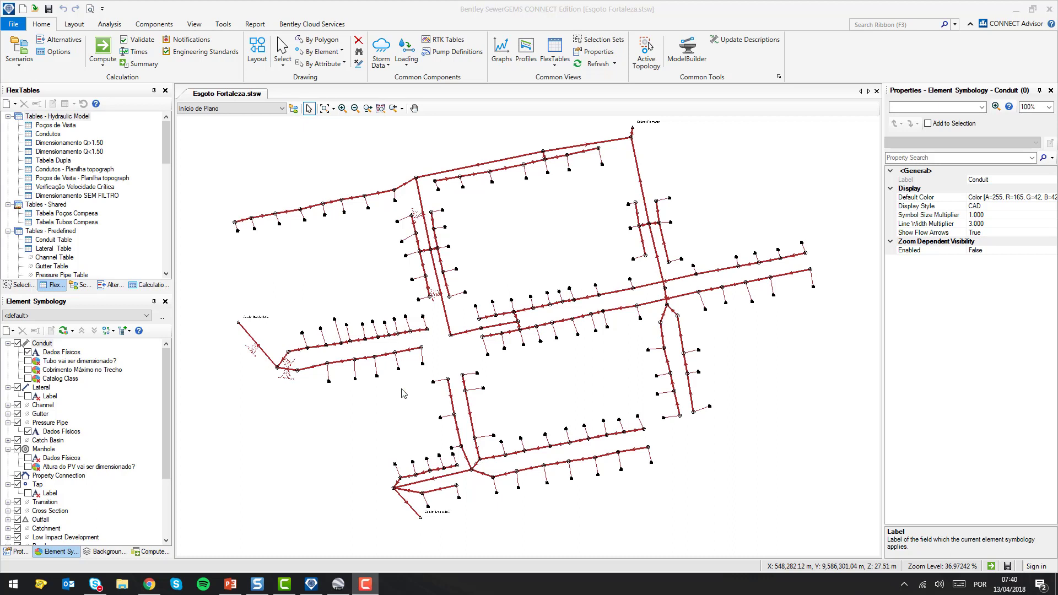
- Switch to Google Earth Pro, orient the map to north, and add a placemark beside the small green lot between the housing blocks
{"action": "left_click", "coordinate": [338, 584]}
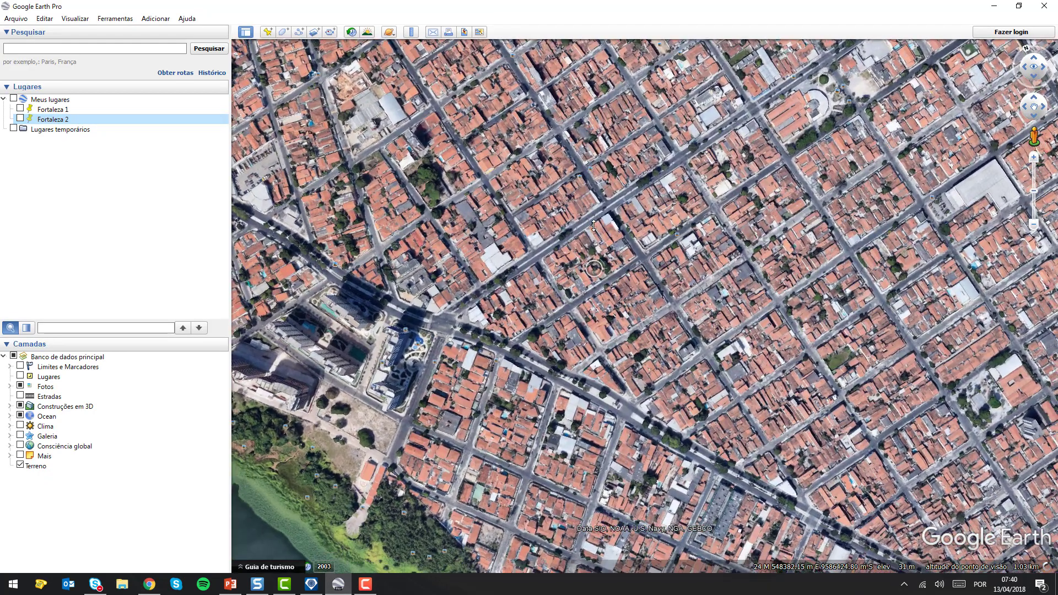
{"action": "left_click", "coordinate": [1020, 50]}
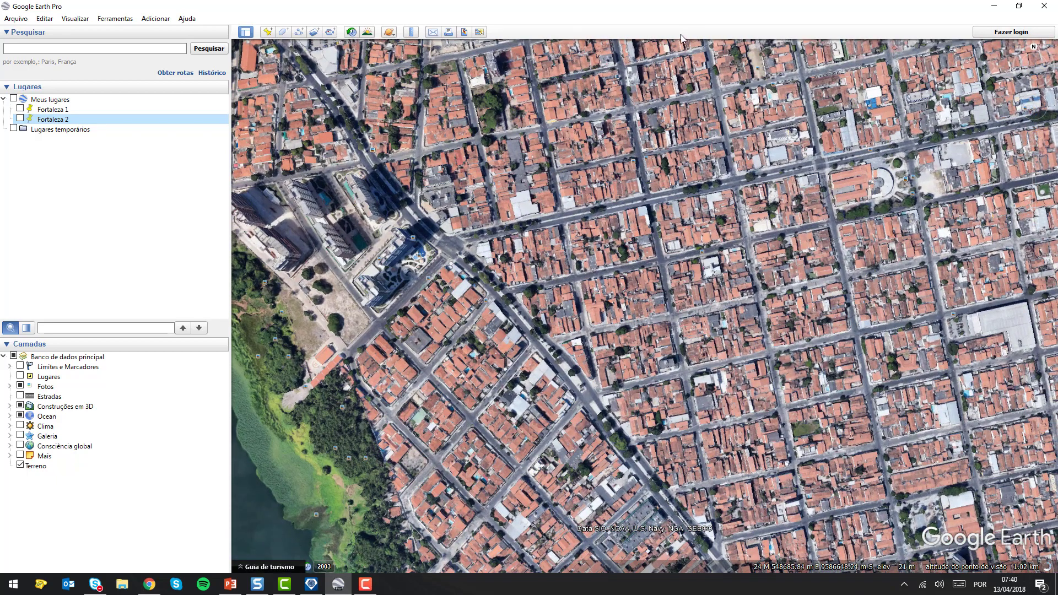
{"action": "left_click", "coordinate": [270, 31]}
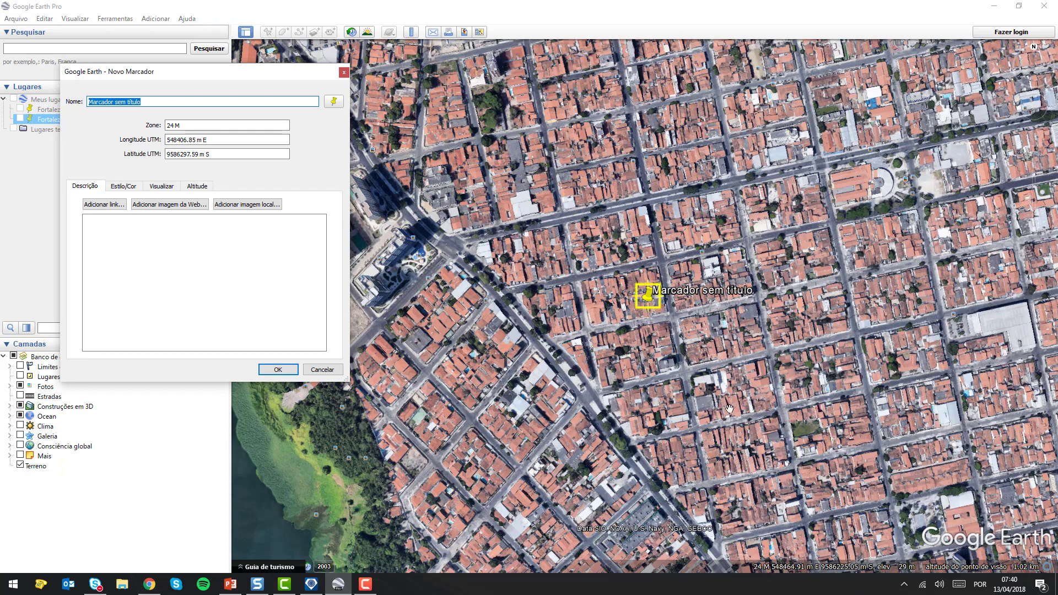
{"action": "left_click_drag", "start_coordinate": [700, 349], "coordinate": [551, 260]}
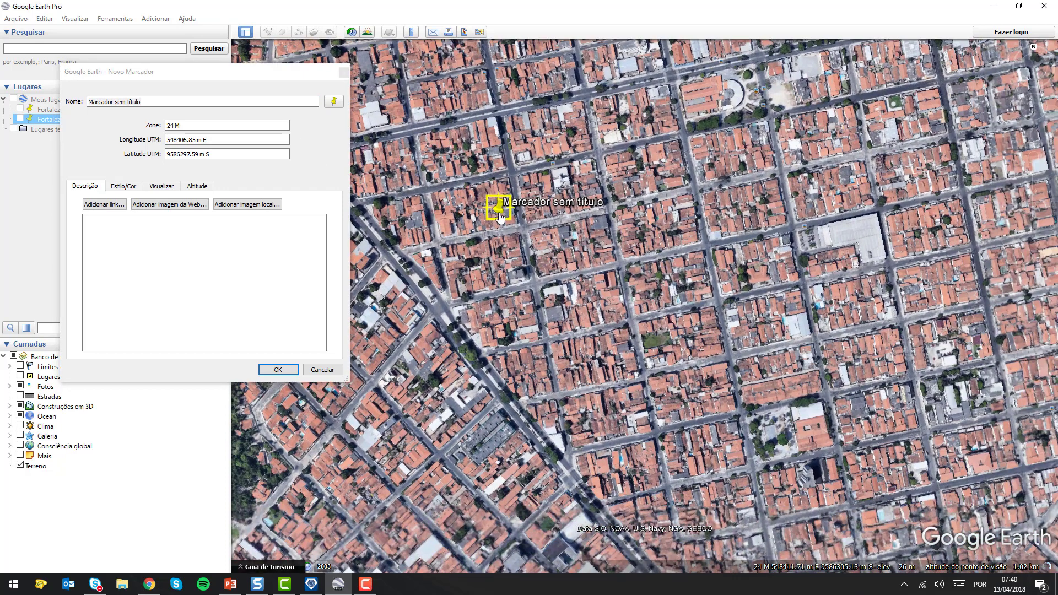
{"action": "left_click_drag", "start_coordinate": [500, 216], "coordinate": [658, 352]}
- Move the new placemark to the sports court in the tree-lined square, at about 548799.55 m E, 9585996.99 m S
{"action": "scroll", "coordinate": [730, 440], "scroll_direction": "up", "scroll_amount": 3}
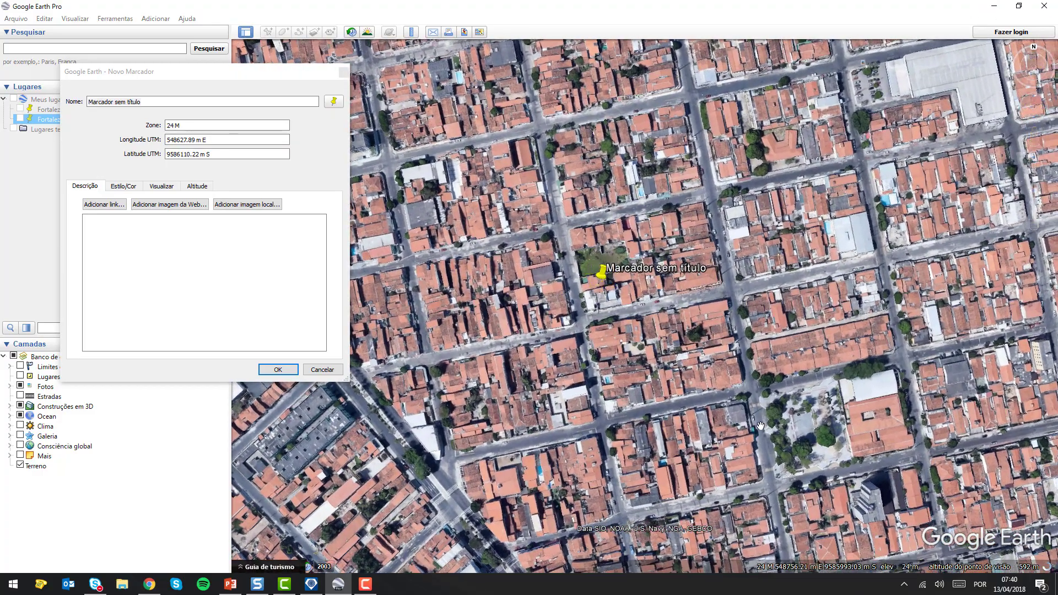
{"action": "scroll", "coordinate": [758, 386], "scroll_direction": "up", "scroll_amount": 2}
{"action": "scroll", "coordinate": [758, 386], "scroll_direction": "up", "scroll_amount": 2}
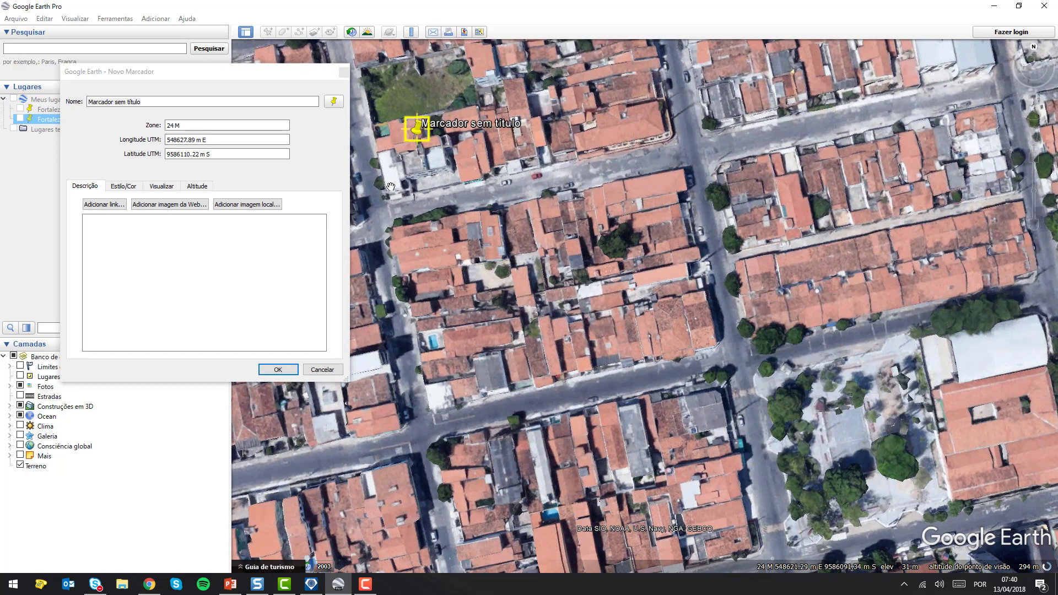
{"action": "left_click_drag", "start_coordinate": [840, 440], "coordinate": [565, 401]}
{"action": "scroll", "coordinate": [564, 400], "scroll_direction": "up", "scroll_amount": 1}
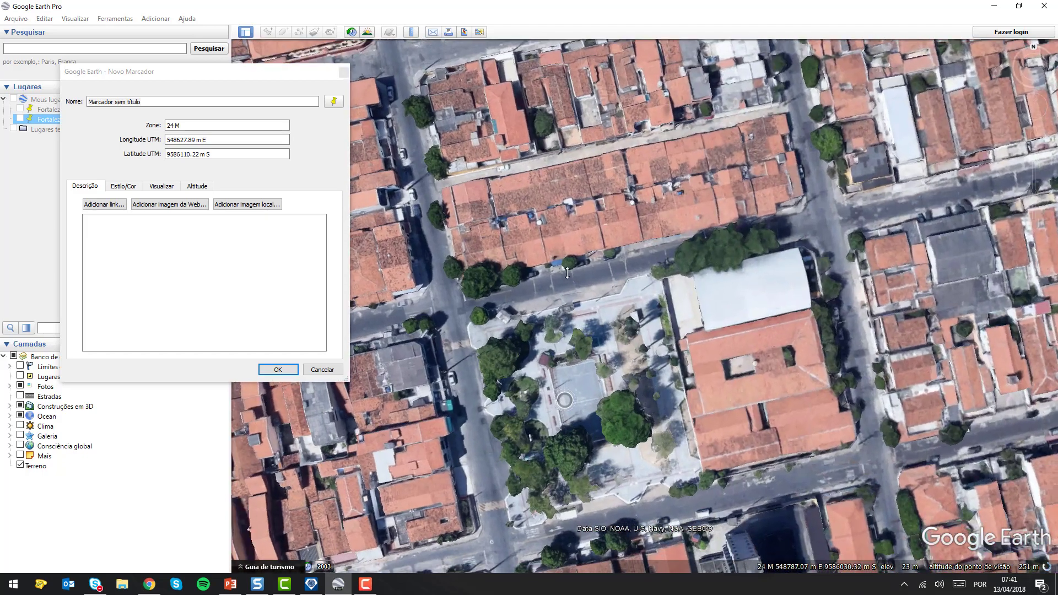
{"action": "scroll", "coordinate": [562, 377], "scroll_direction": "up", "scroll_amount": 2}
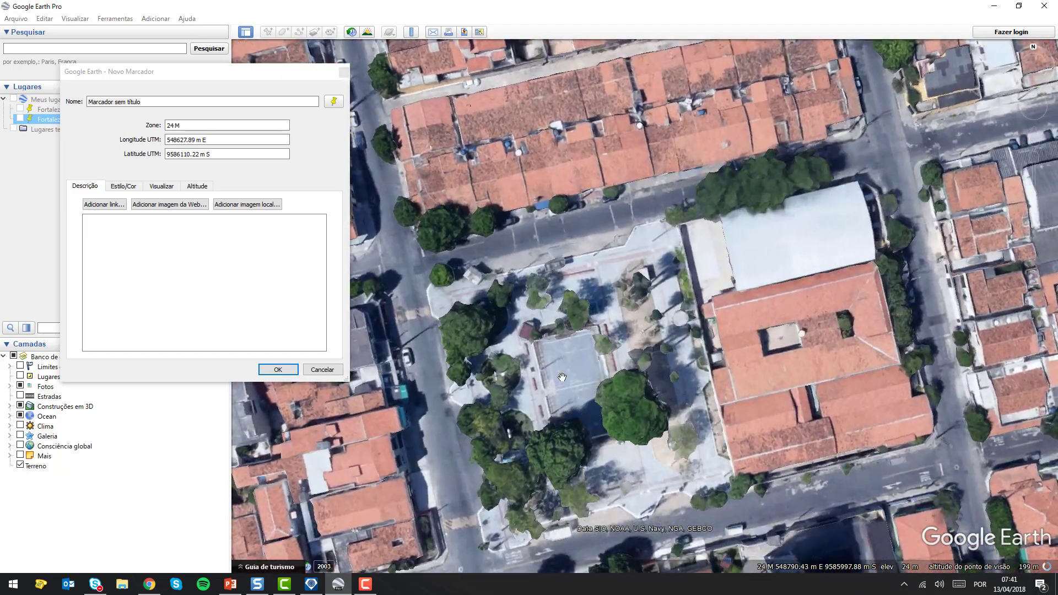
{"action": "scroll", "coordinate": [562, 377], "scroll_direction": "down", "scroll_amount": 2}
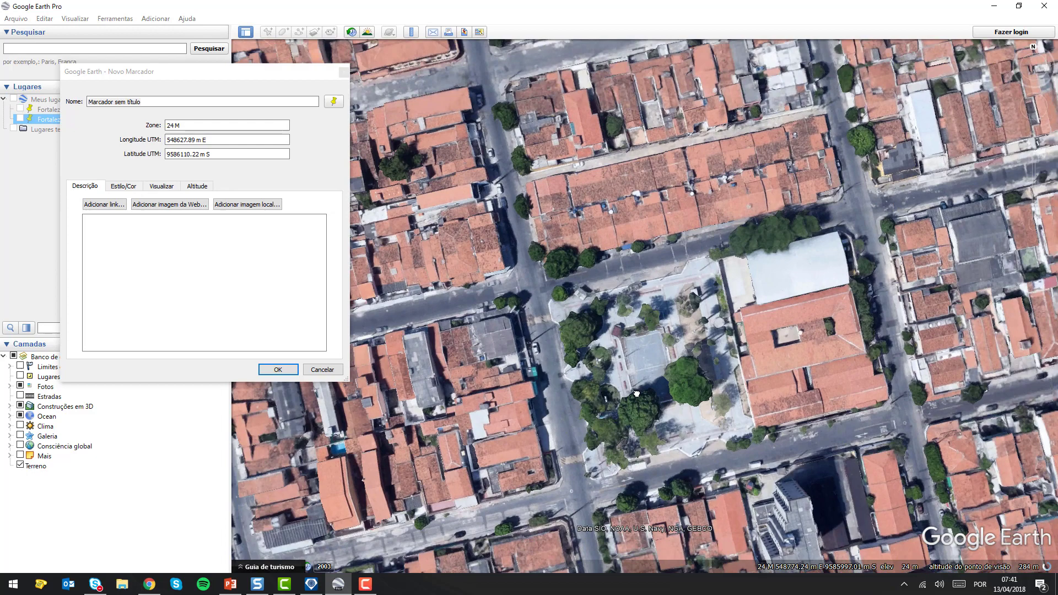
{"action": "left_click_drag", "start_coordinate": [637, 356], "coordinate": [753, 427]}
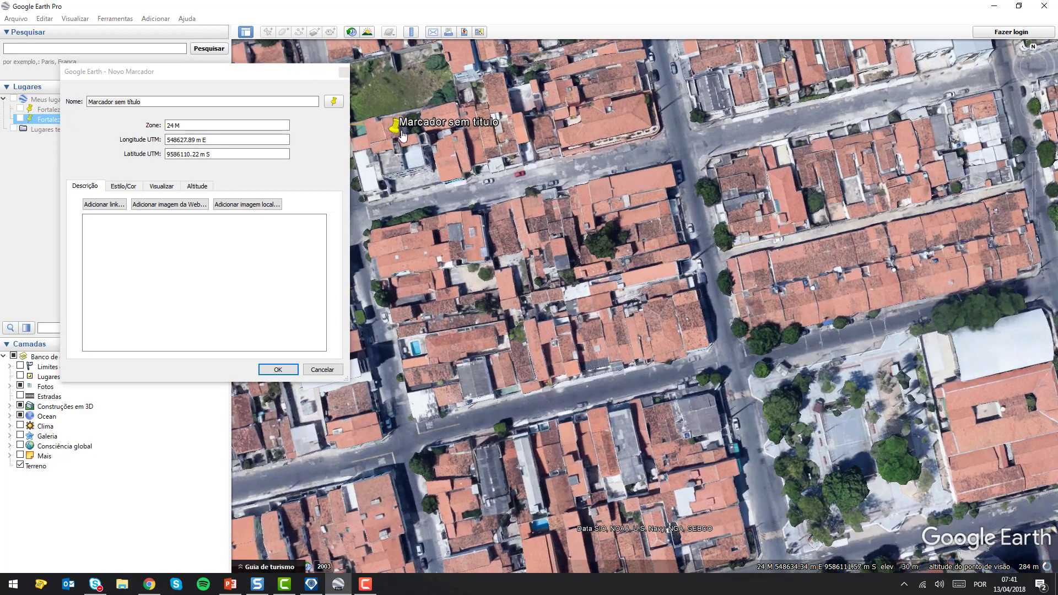
{"action": "left_click_drag", "start_coordinate": [402, 135], "coordinate": [879, 432]}
{"action": "scroll", "coordinate": [836, 438], "scroll_direction": "up", "scroll_amount": 1}
{"action": "scroll", "coordinate": [835, 438], "scroll_direction": "down", "scroll_amount": 1}
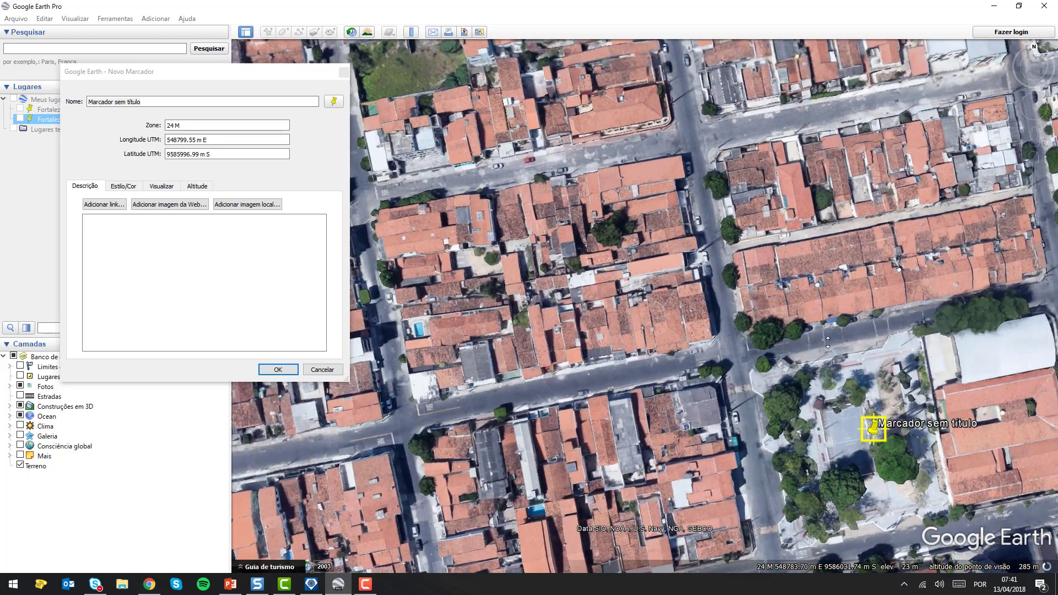
- Fine-tune the placemark onto the middle of the sports court, at about 548790.97 m E, 9585996.18 m S
{"action": "scroll", "coordinate": [856, 478], "scroll_direction": "down", "scroll_amount": 1}
{"action": "left_click_drag", "start_coordinate": [857, 477], "coordinate": [688, 407]}
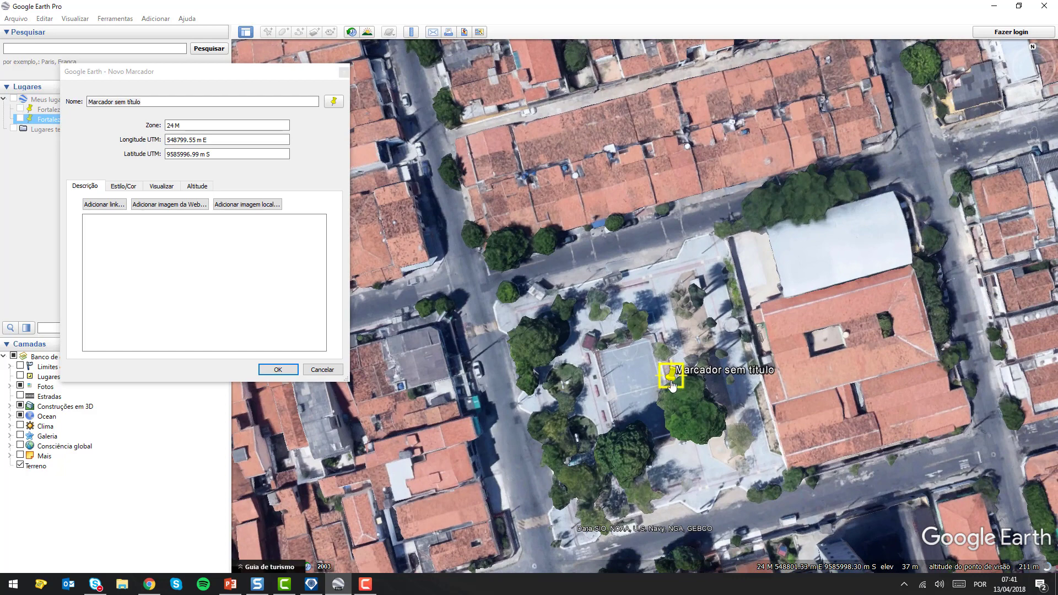
{"action": "left_click_drag", "start_coordinate": [674, 388], "coordinate": [638, 395]}
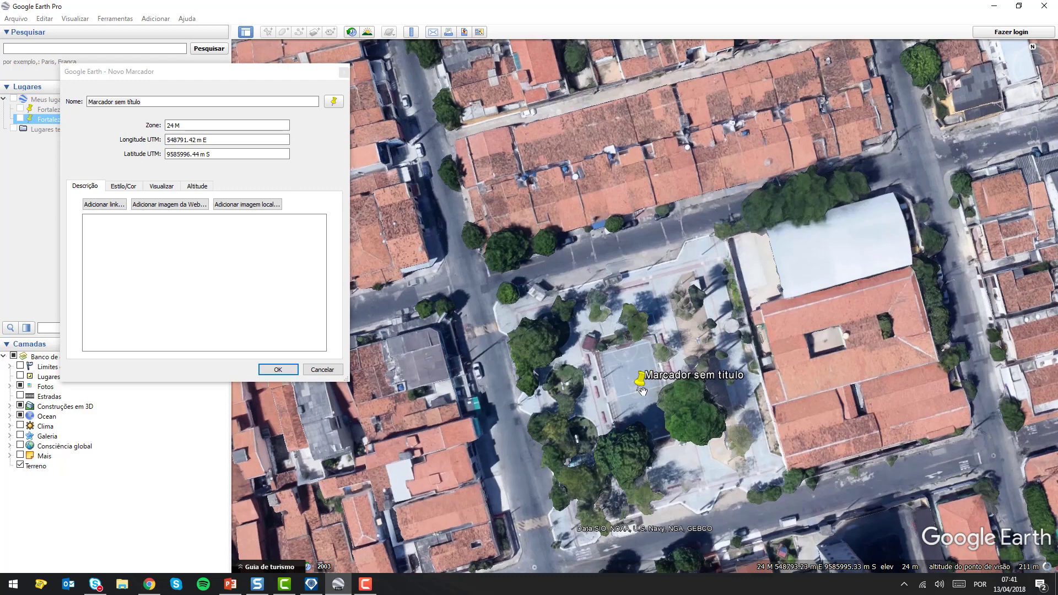
{"action": "left_click_drag", "start_coordinate": [637, 394], "coordinate": [636, 397]}
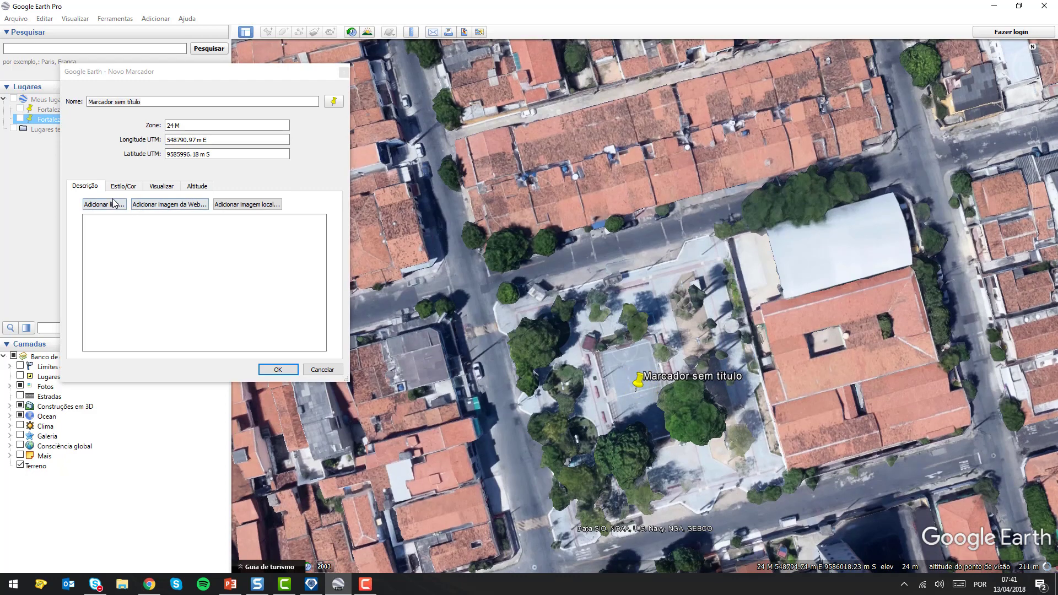
- Name the new placemark Fortaleza 3 and save it
{"action": "left_click", "coordinate": [188, 140]}
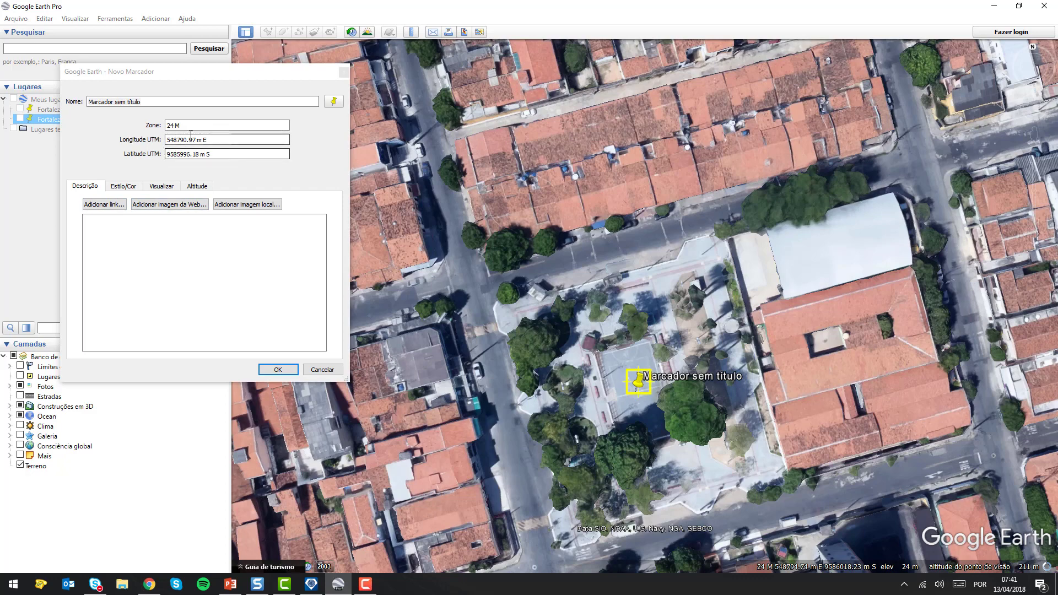
{"action": "left_click_drag", "start_coordinate": [145, 102], "coordinate": [44, 104]}
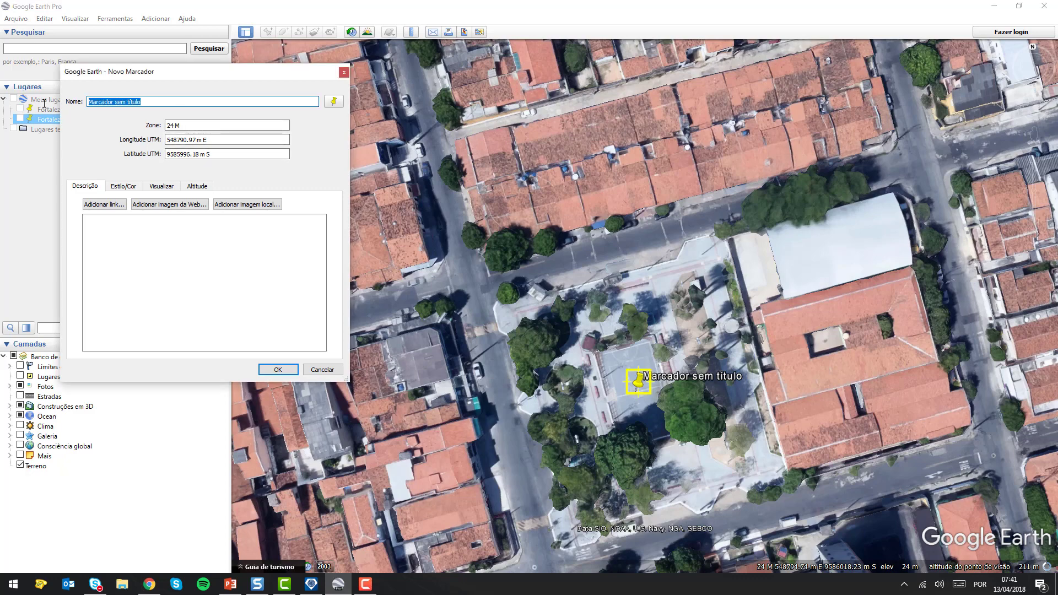
{"action": "type", "text": "For"}
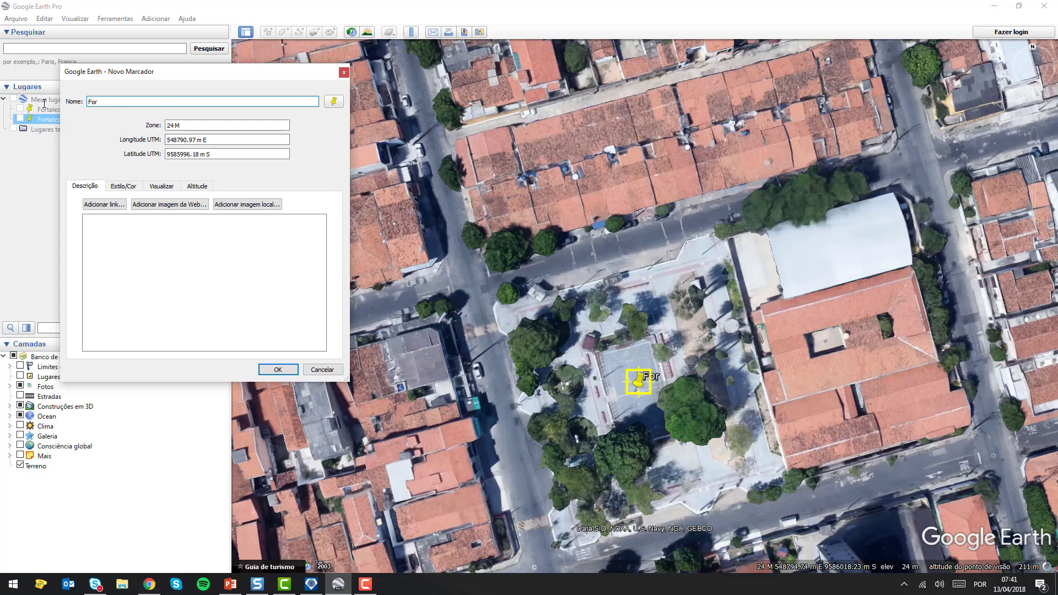
{"action": "type", "text": "telza 3"}
{"action": "key", "text": "BackSpace"}
{"action": "key", "text": "BackSpace"}
{"action": "key", "text": "BackSpace"}
{"action": "key", "text": "BackSpace"}
{"action": "key", "text": "BackSpace"}
{"action": "key", "text": "BackSpace"}
{"action": "type", "text": "aleza 3"}
{"action": "left_click", "coordinate": [279, 370]}
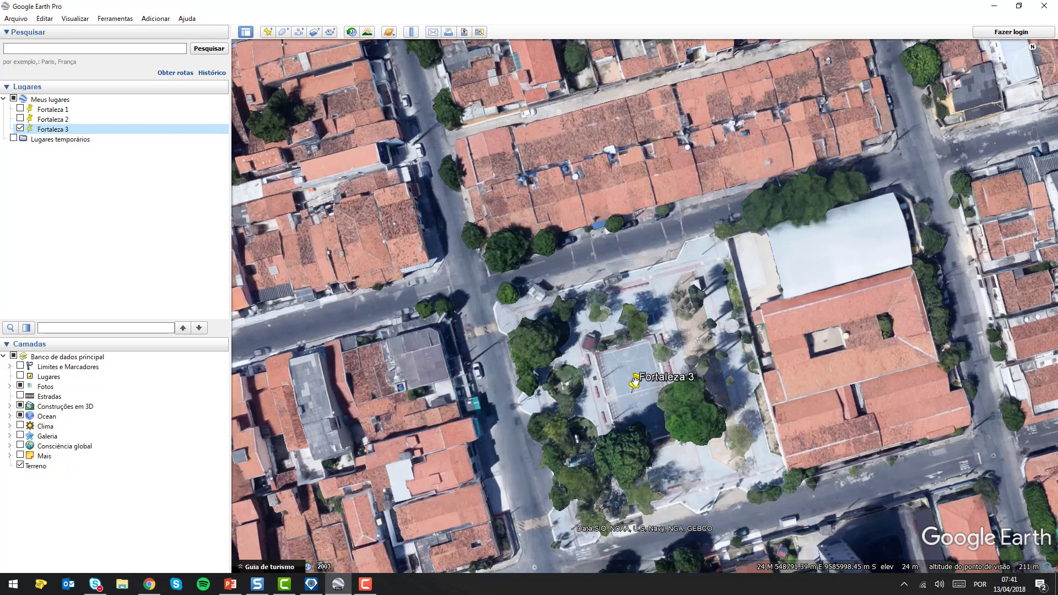
- Edit the Fortaleza 3 placemark, shifting it slightly on the court to about 548791.56 m E, 9585996.44 m S with its icon kept
{"action": "right_click", "coordinate": [61, 132]}
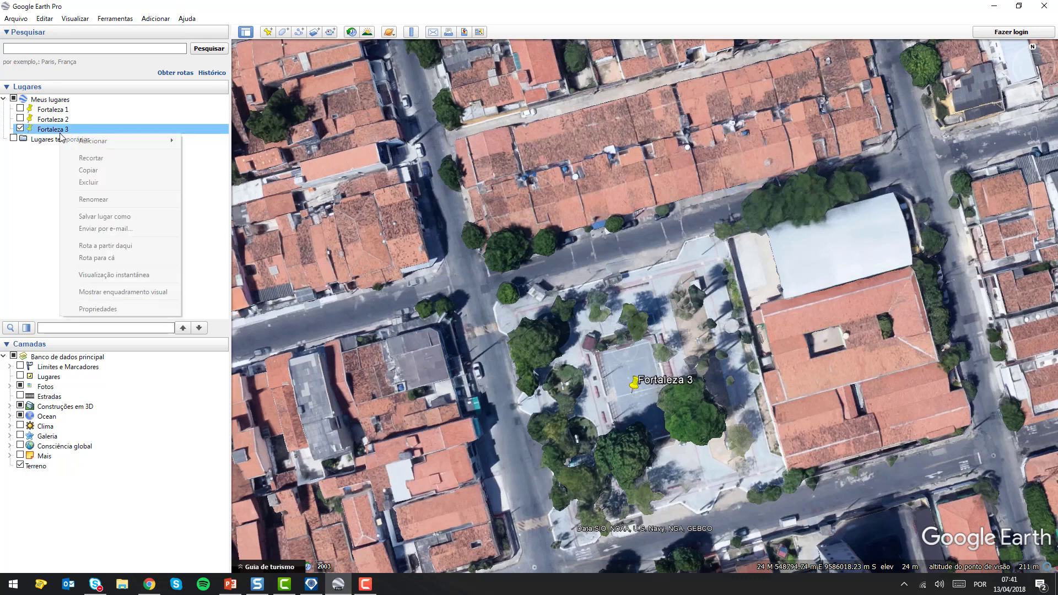
{"action": "left_click", "coordinate": [105, 309]}
{"action": "left_click", "coordinate": [334, 101]}
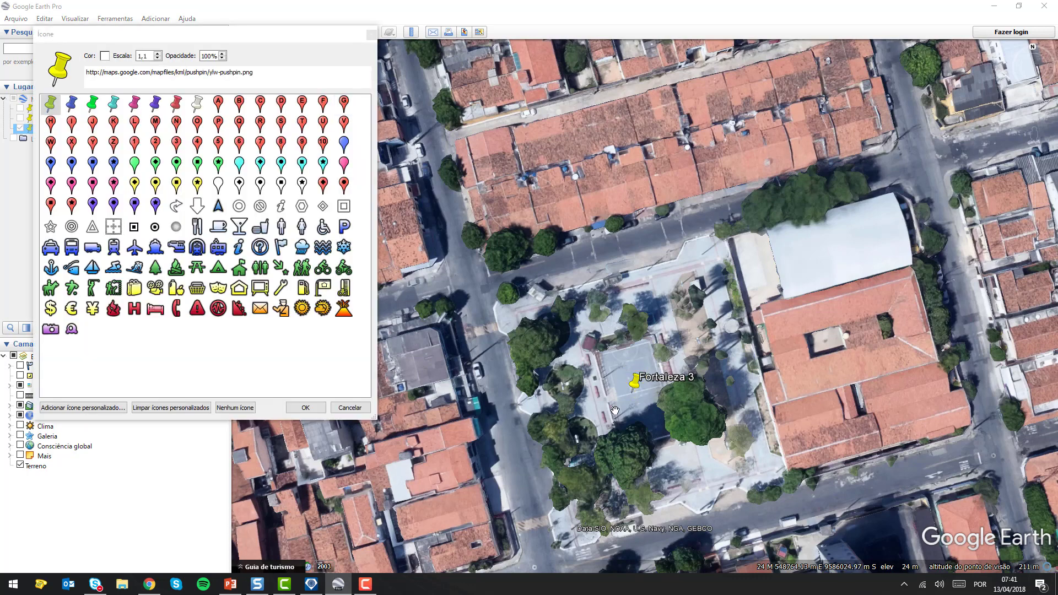
{"action": "mouse_move", "coordinate": [640, 387]}
{"action": "left_mouse_down"}
{"action": "mouse_move", "coordinate": [648, 380]}
{"action": "mouse_move", "coordinate": [640, 395]}
{"action": "left_mouse_up"}
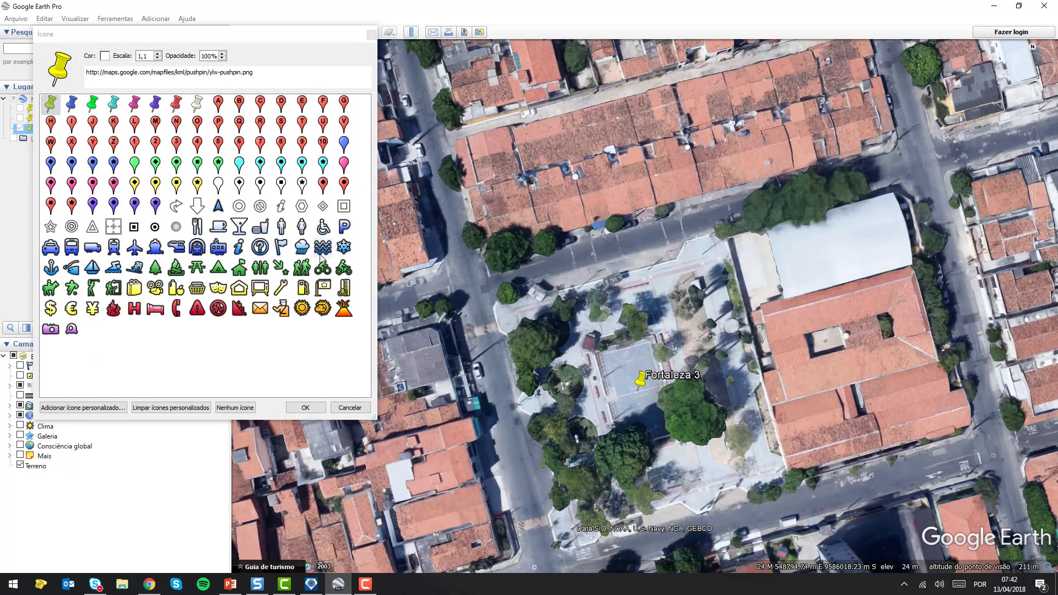
{"action": "left_click", "coordinate": [314, 410]}
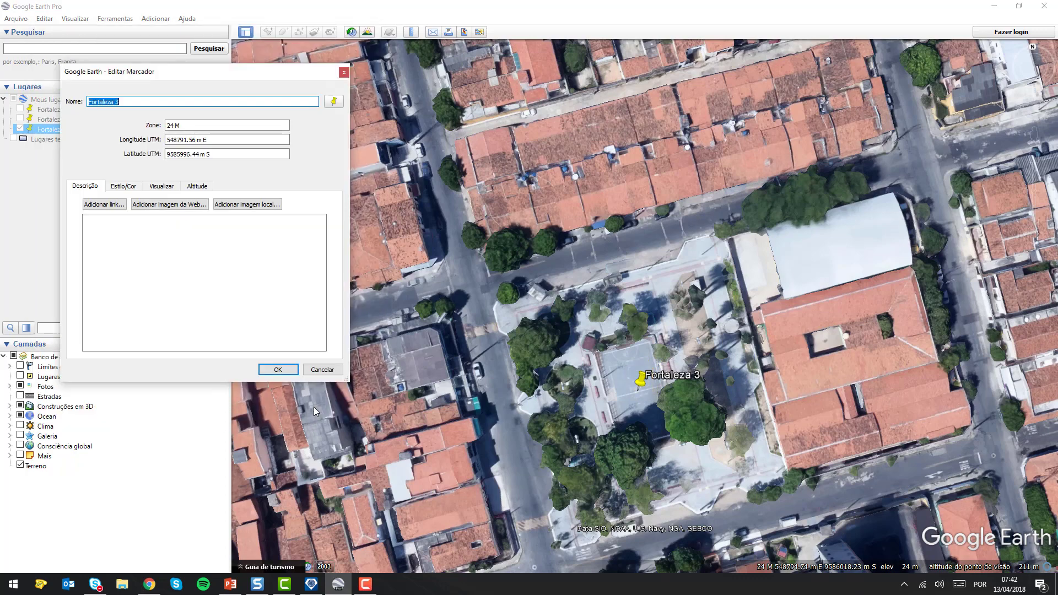
{"action": "left_click", "coordinate": [283, 368]}
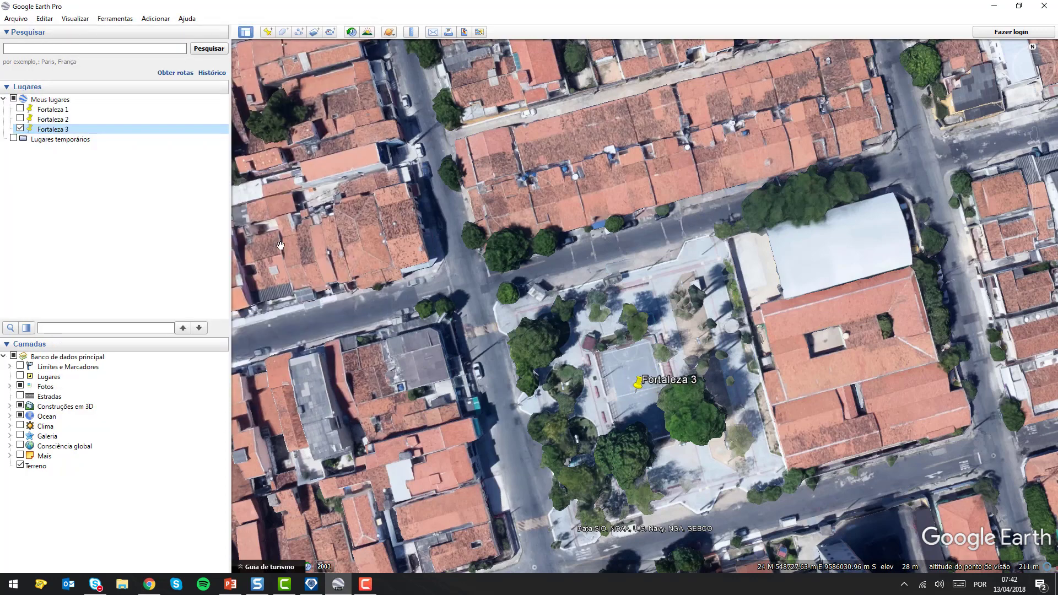
- Show the Fortaleza 1 and Fortaleza 2 placemarks together with Fortaleza 3 on the map
{"action": "left_click", "coordinate": [20, 119]}
{"action": "left_click", "coordinate": [19, 109]}
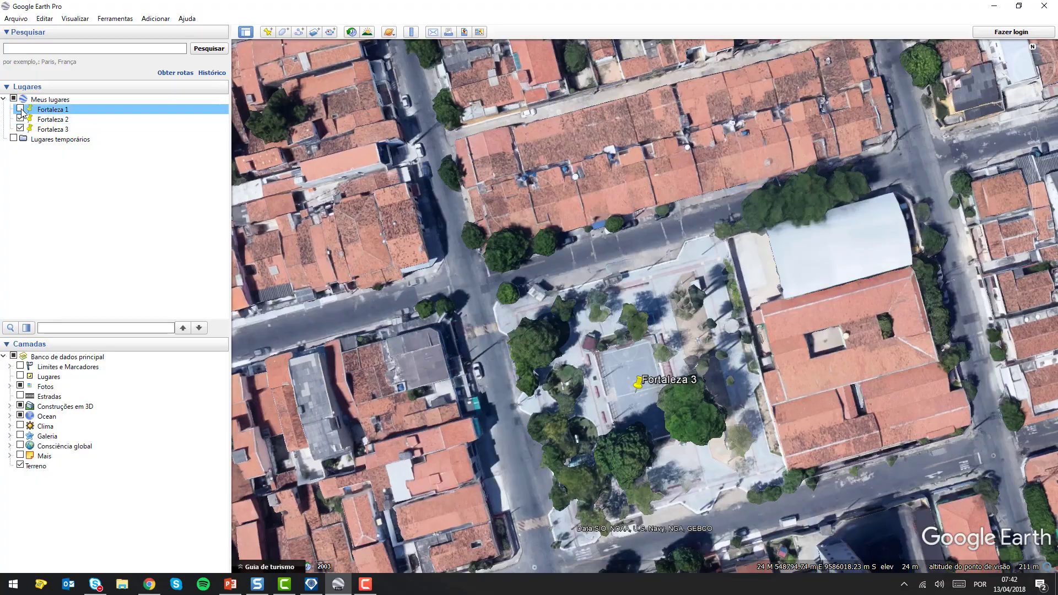
{"action": "scroll", "coordinate": [660, 342], "scroll_direction": "down", "scroll_amount": 3}
{"action": "scroll", "coordinate": [659, 343], "scroll_direction": "down", "scroll_amount": 5}
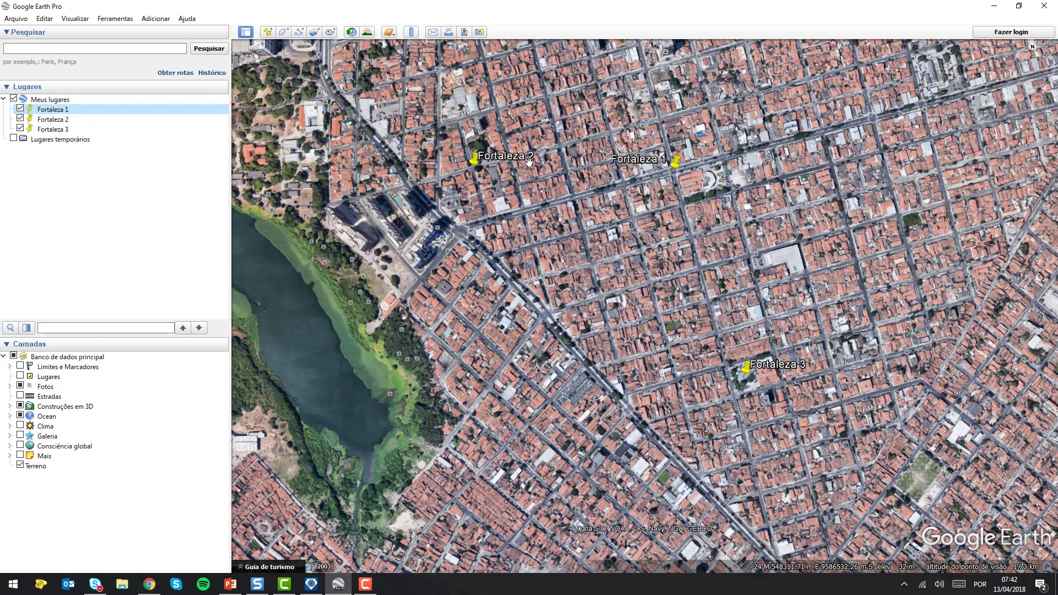
- Open the properties of the Fortaleza 1 placemark at its UTM coordinates
{"action": "right_click", "coordinate": [61, 110]}
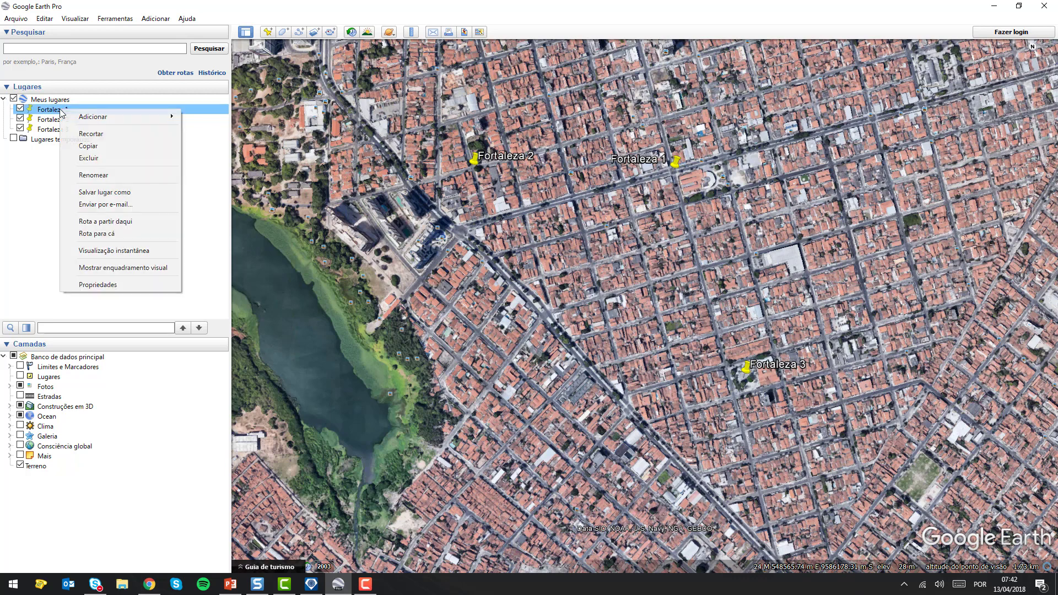
{"action": "left_click", "coordinate": [83, 284]}
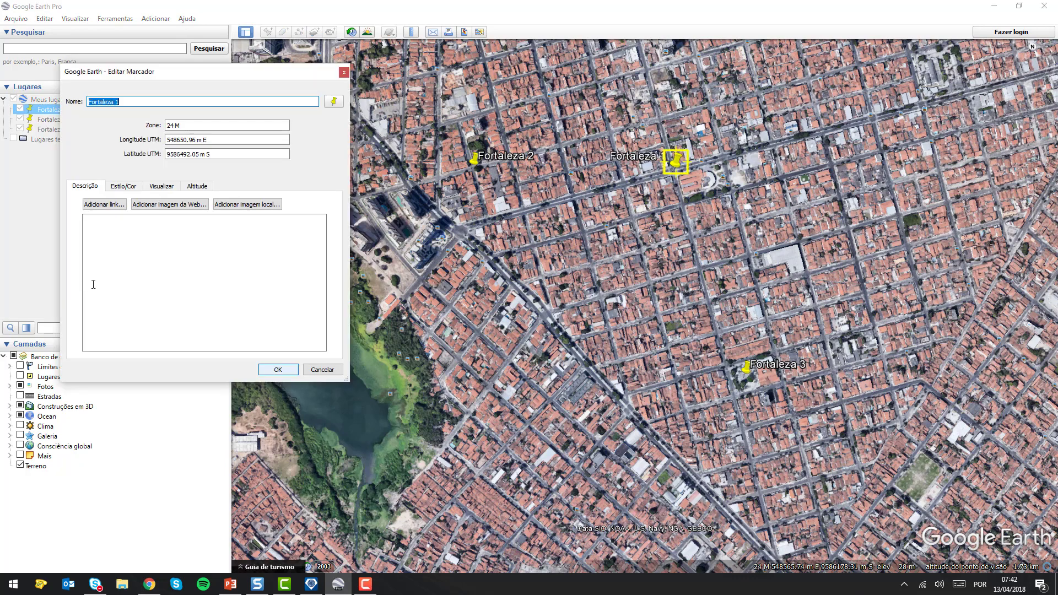
{"action": "left_click", "coordinate": [195, 138]}
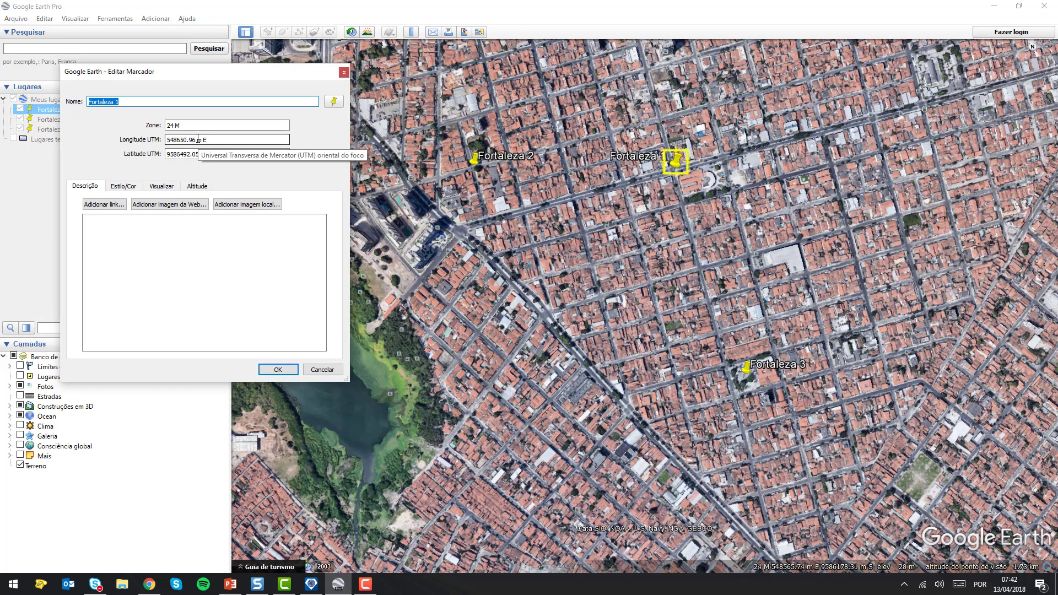
- Launch Excel and create a blank workbook
{"action": "key", "text": "super"}
{"action": "type", "text": "excel"}
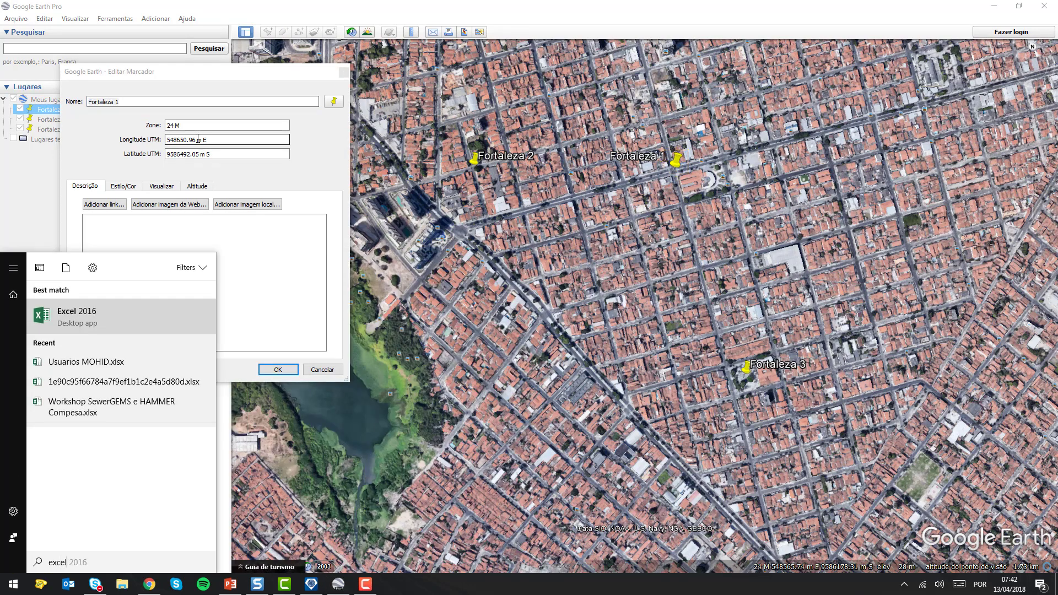
{"action": "key", "text": "Return"}
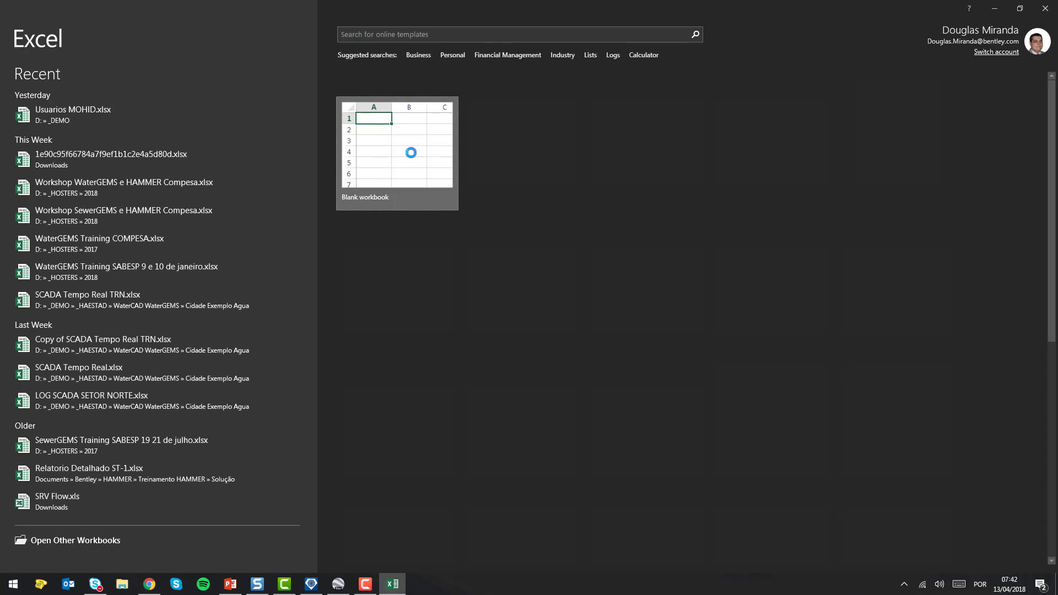
{"action": "left_click", "coordinate": [411, 151]}
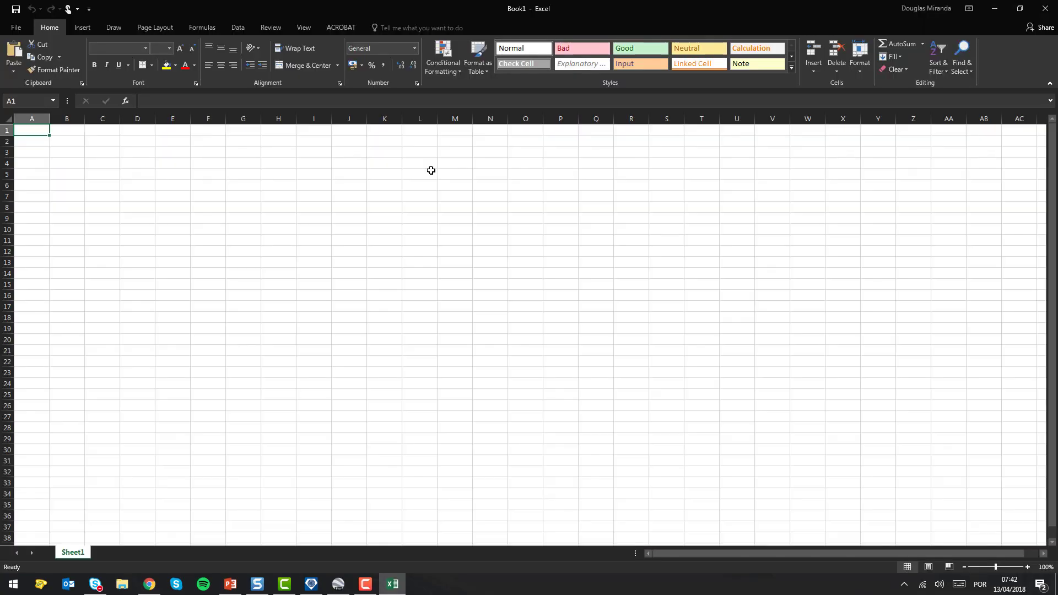
{"action": "left_click", "coordinate": [419, 152]}
- Enter the row labels Ponto 1, Ponto 2 and Ponto 3 in cells E5 to E7
{"action": "left_click", "coordinate": [160, 173]}
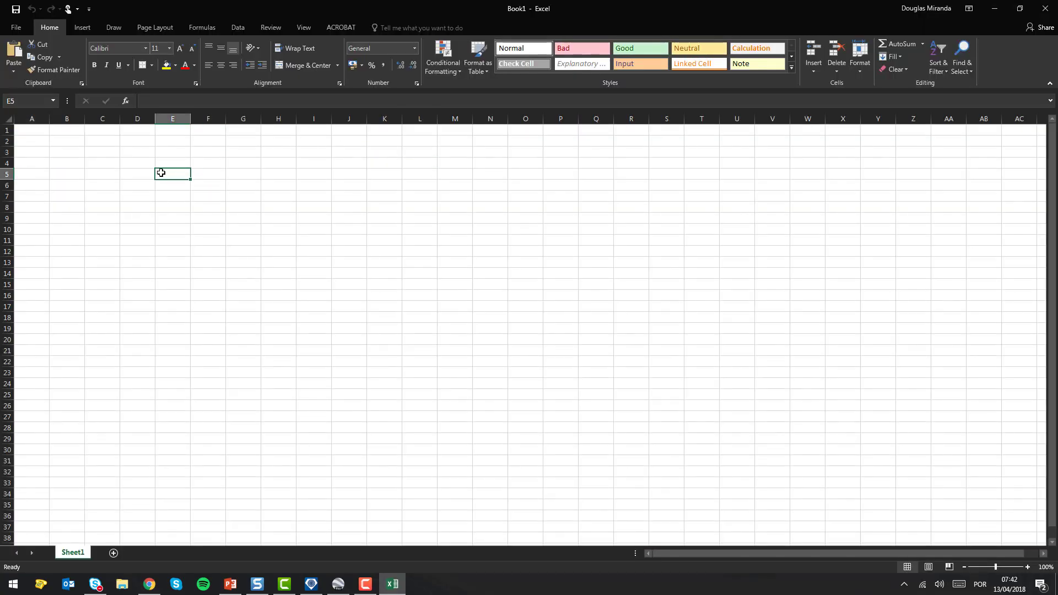
{"action": "type", "text": "Ponto 1"}
{"action": "key", "text": "Return"}
{"action": "type", "text": "P"}
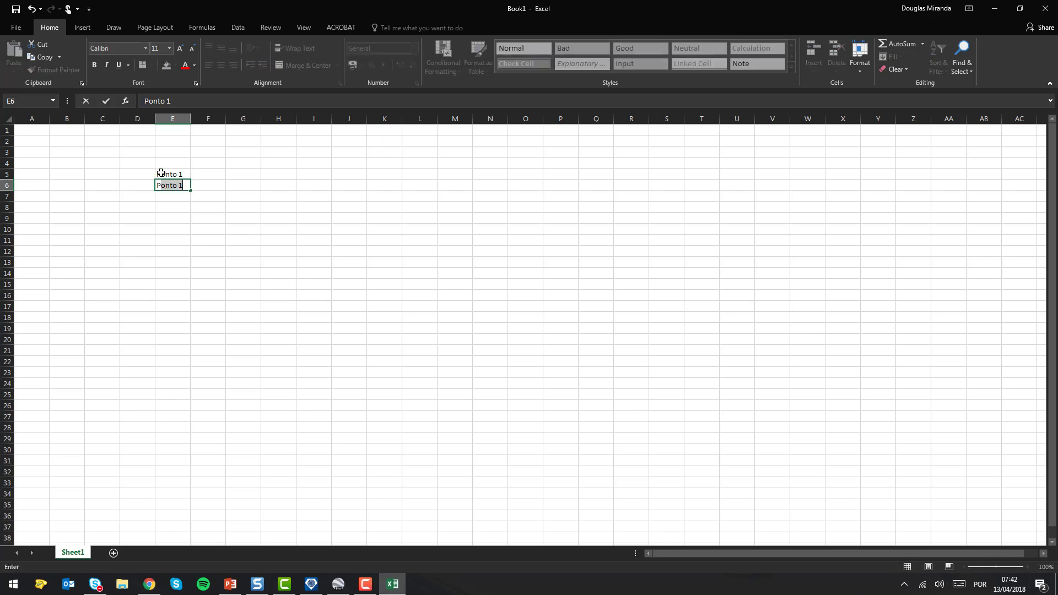
{"action": "key", "text": "Return"}
{"action": "type", "text": "Pon"}
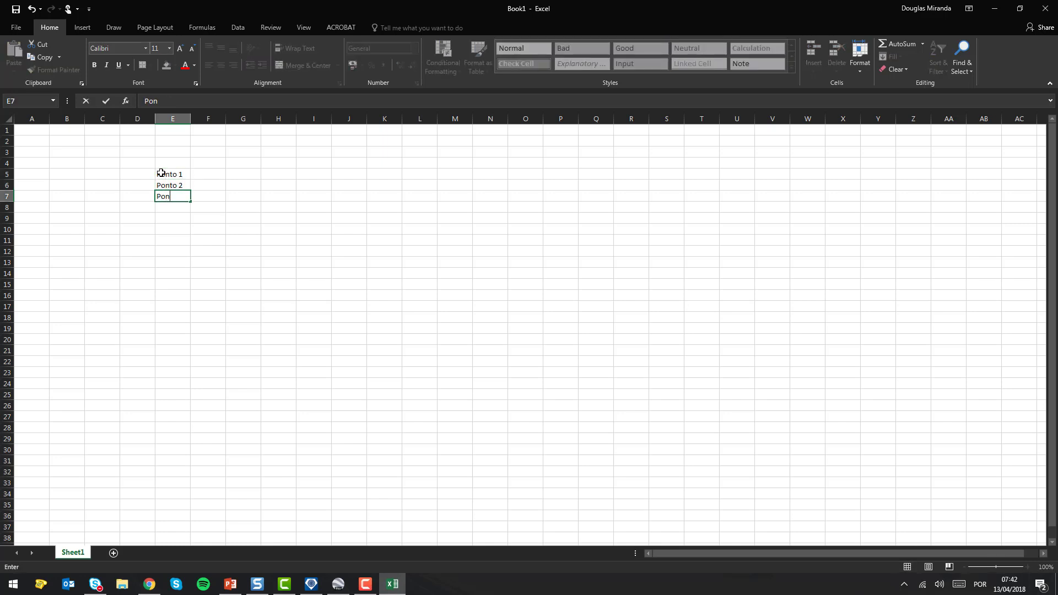
{"action": "type", "text": "to 3"}
{"action": "key", "text": "Return"}
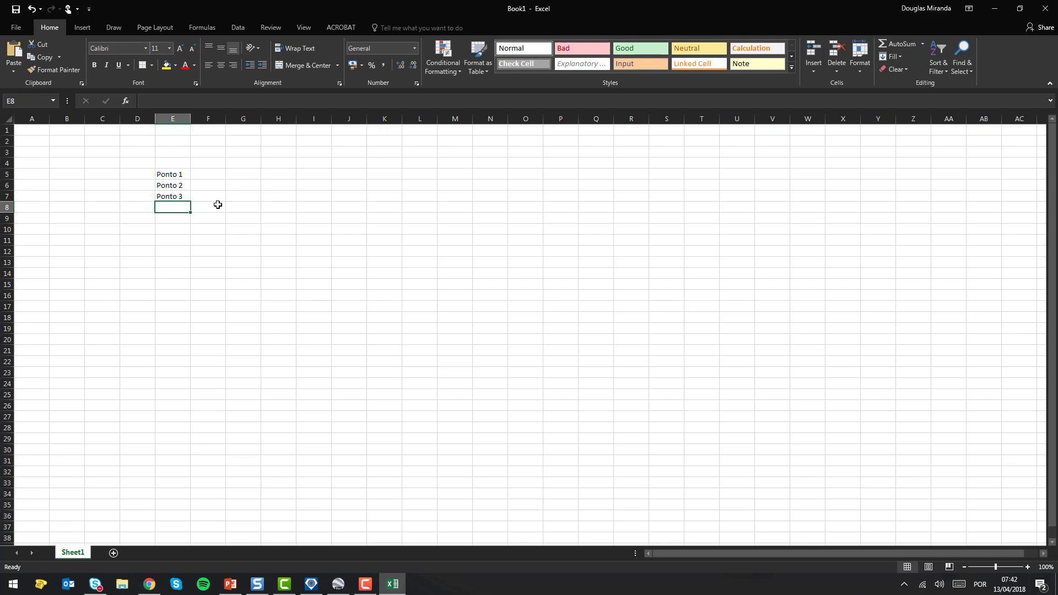
- Enter the column headings UTM in F3 and Graus Decimais in H3
{"action": "left_click", "coordinate": [212, 152]}
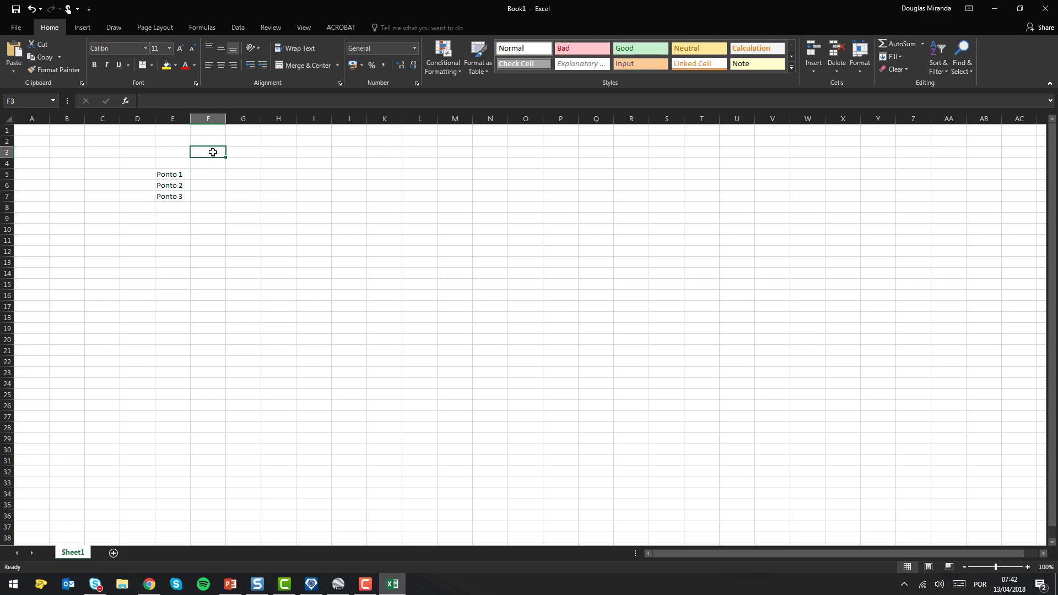
{"action": "type", "text": "UTM"}
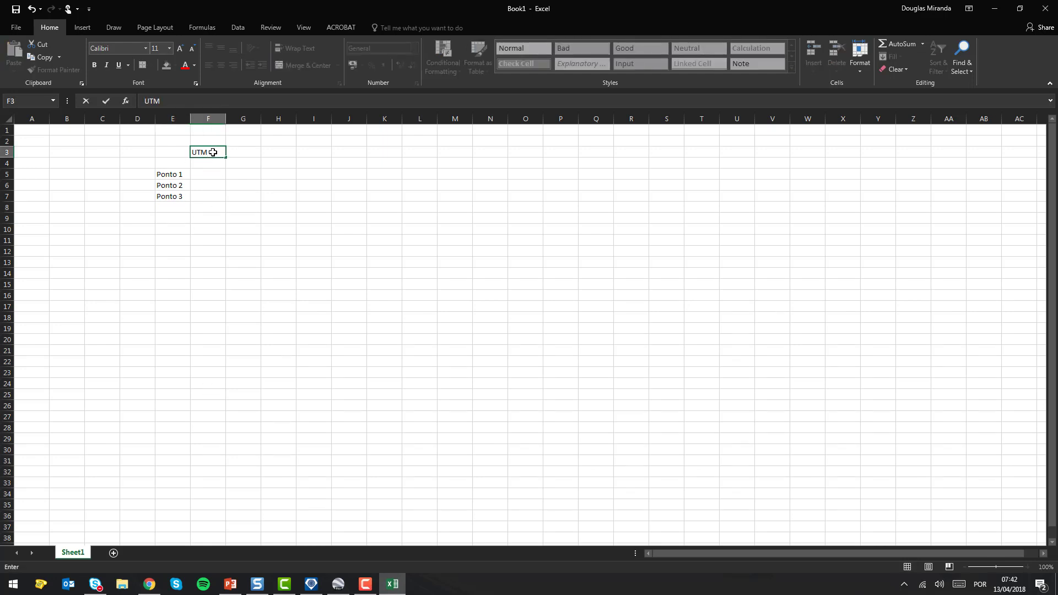
{"action": "key", "text": "Tab"}
{"action": "key", "text": "Tab"}
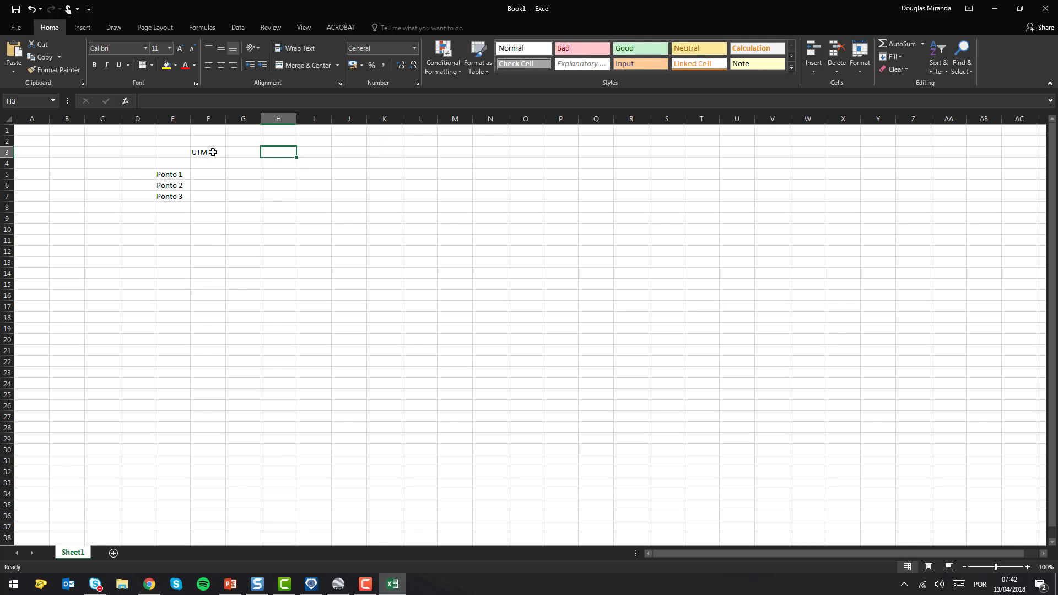
{"action": "type", "text": "Graus Decimais"}
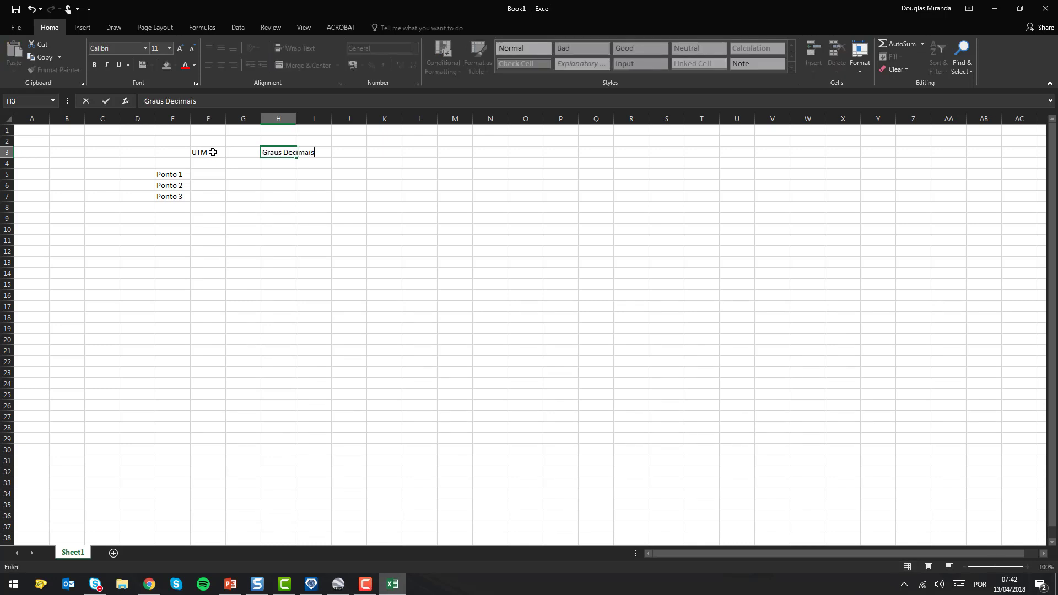
{"action": "key", "text": "Return"}
- Merge and center the UTM heading across F3:G3 and the Graus Decimais heading across H3:I3
{"action": "left_click_drag", "start_coordinate": [214, 152], "coordinate": [305, 151]}
{"action": "left_click", "coordinate": [298, 66]}
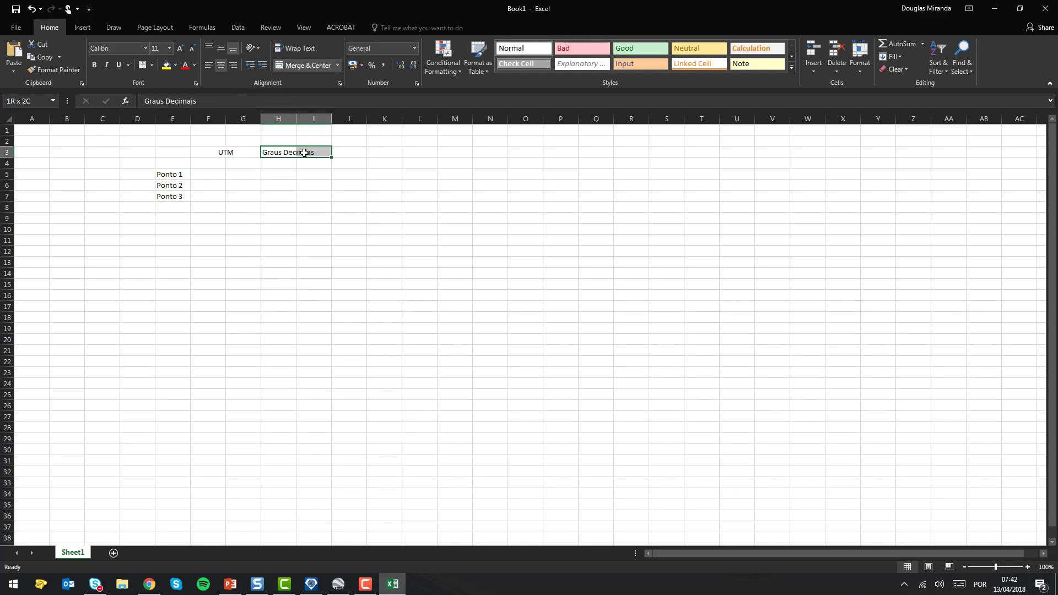
{"action": "left_click", "coordinate": [297, 65]}
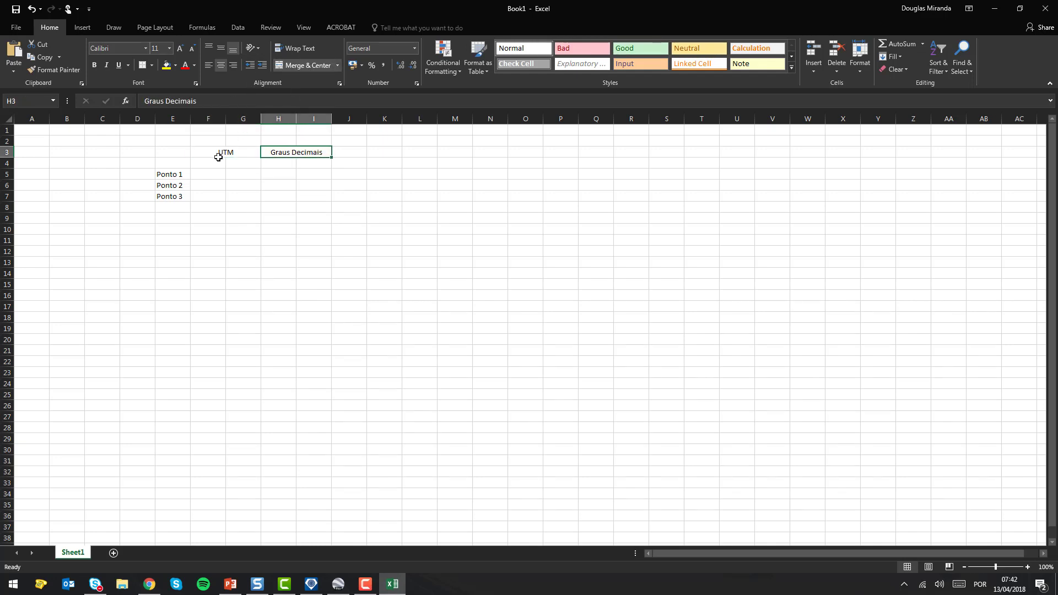
- Copy Fortaleza 1's UTM longitude 548650.96 from Google Earth Pro into Excel cell F5 and display it with three decimals
{"action": "left_click", "coordinate": [338, 584]}
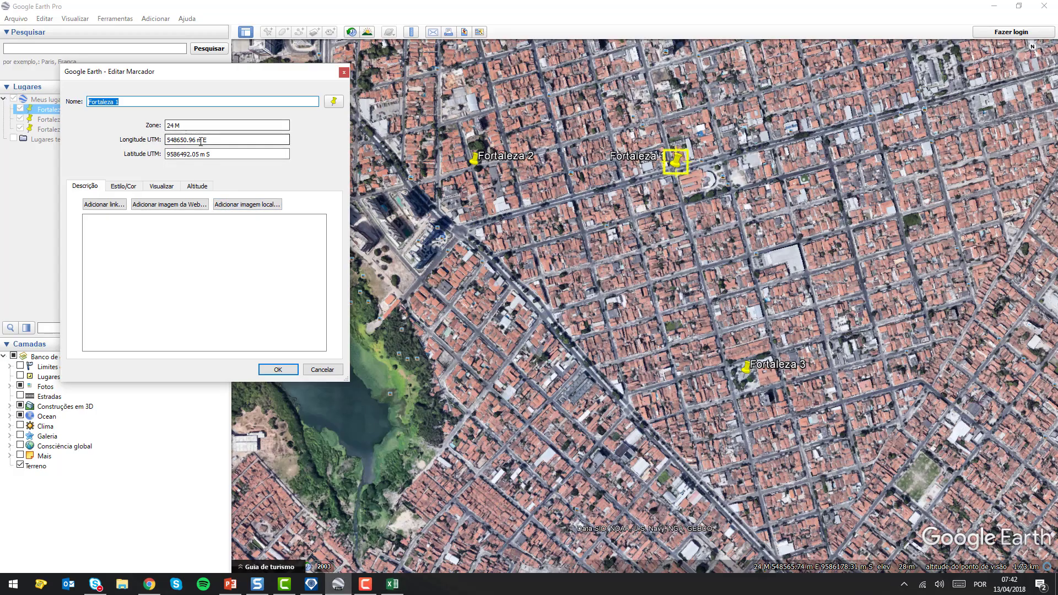
{"action": "left_click_drag", "start_coordinate": [197, 140], "coordinate": [177, 140]}
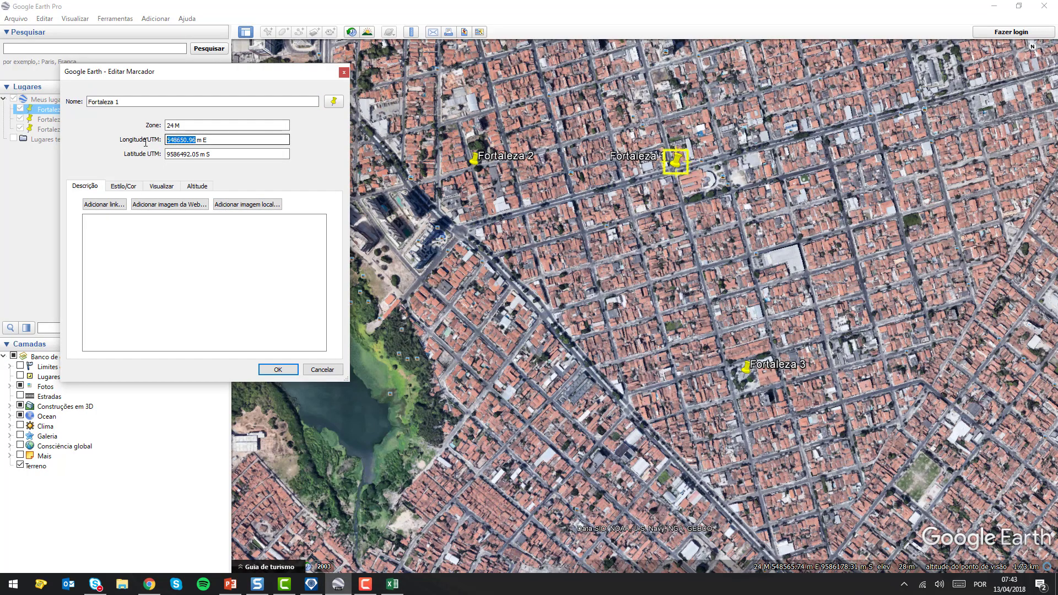
{"action": "left_click", "coordinate": [392, 584]}
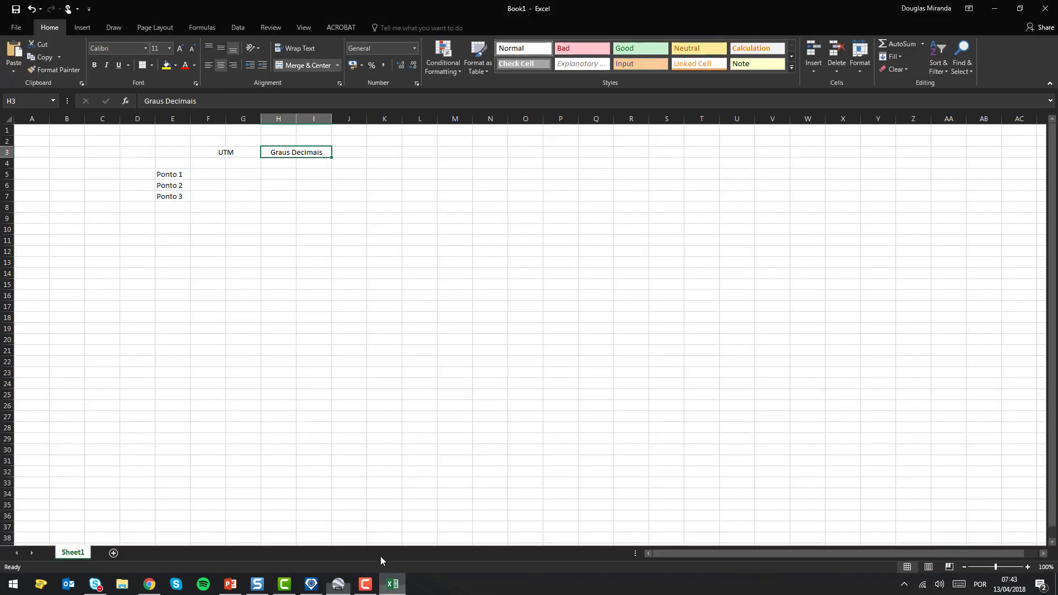
{"action": "left_click", "coordinate": [207, 173]}
{"action": "type", "text": "548650.96"}
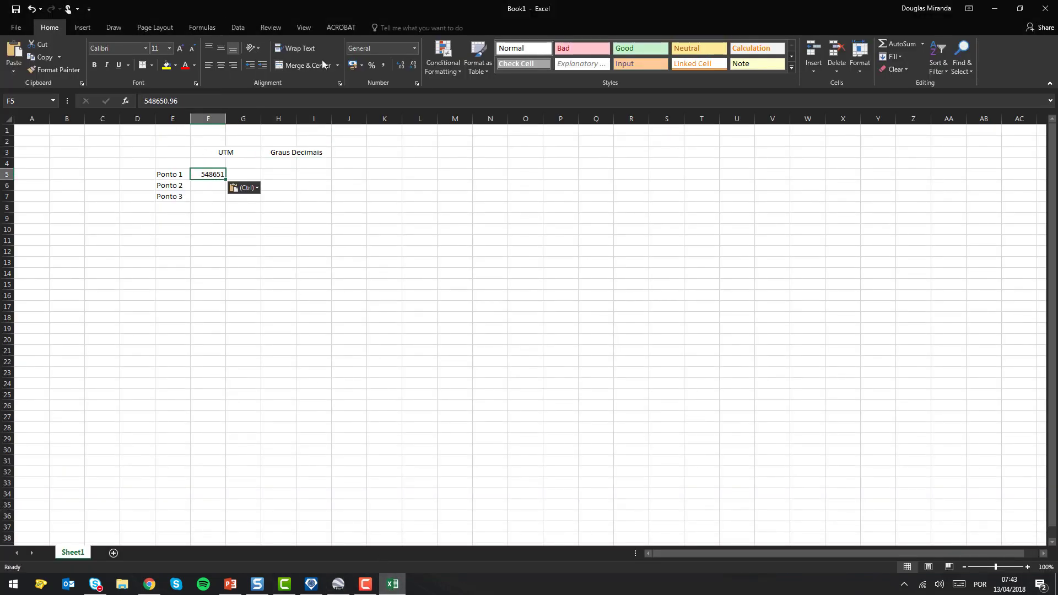
{"action": "left_click", "coordinate": [405, 70]}
{"action": "left_click", "coordinate": [402, 68]}
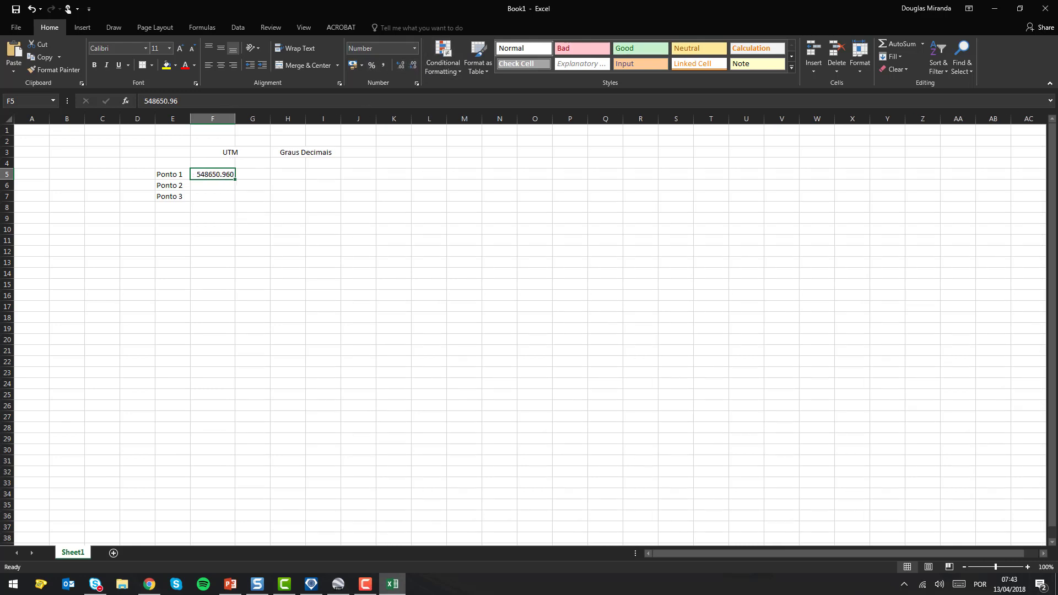
- Copy Fortaleza 1's UTM latitude 9586492.05 from Google Earth Pro into Excel cell G5
{"action": "mouse_move", "coordinate": [317, 587]}
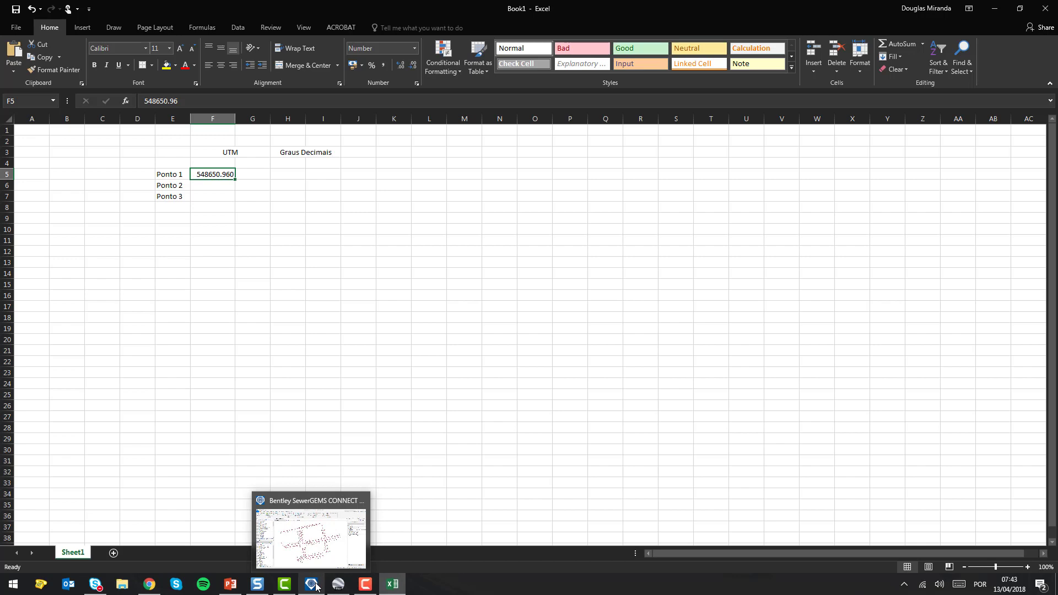
{"action": "left_click", "coordinate": [345, 583]}
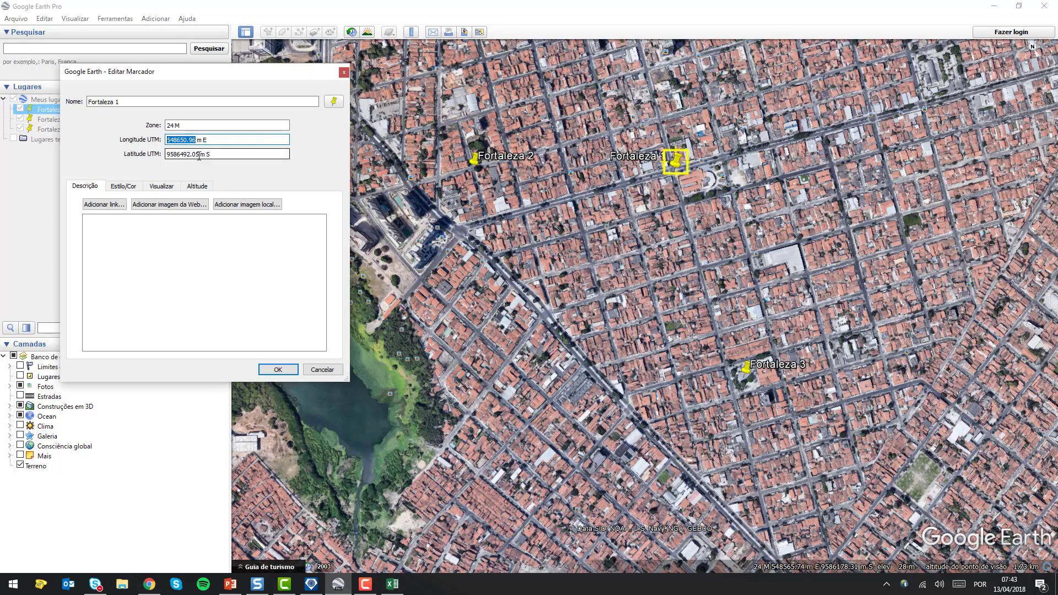
{"action": "left_click_drag", "start_coordinate": [199, 154], "coordinate": [166, 154]}
{"action": "key", "text": "ctrl+c"}
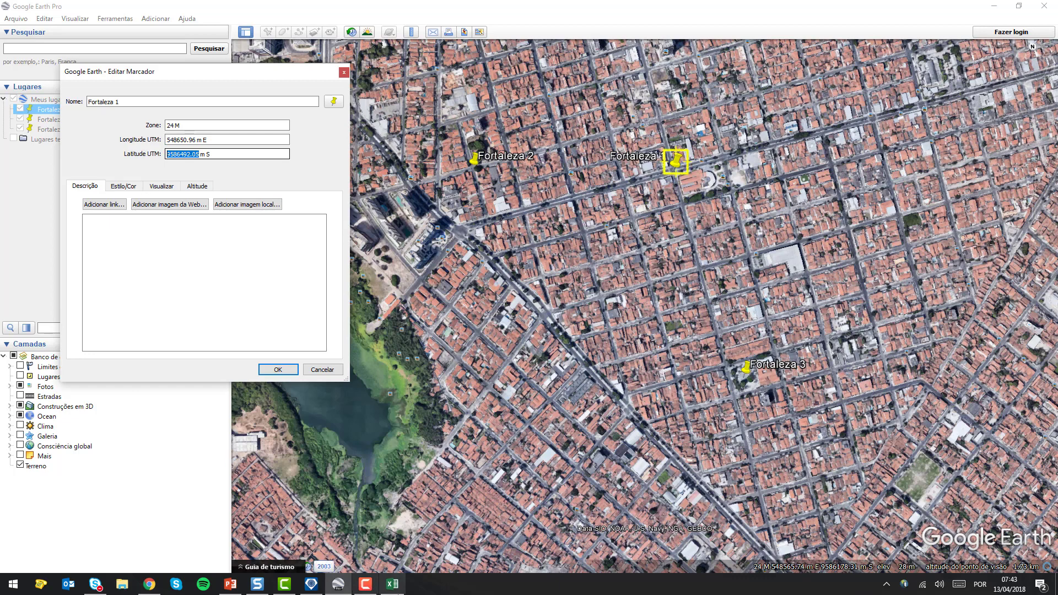
{"action": "left_click", "coordinate": [392, 585]}
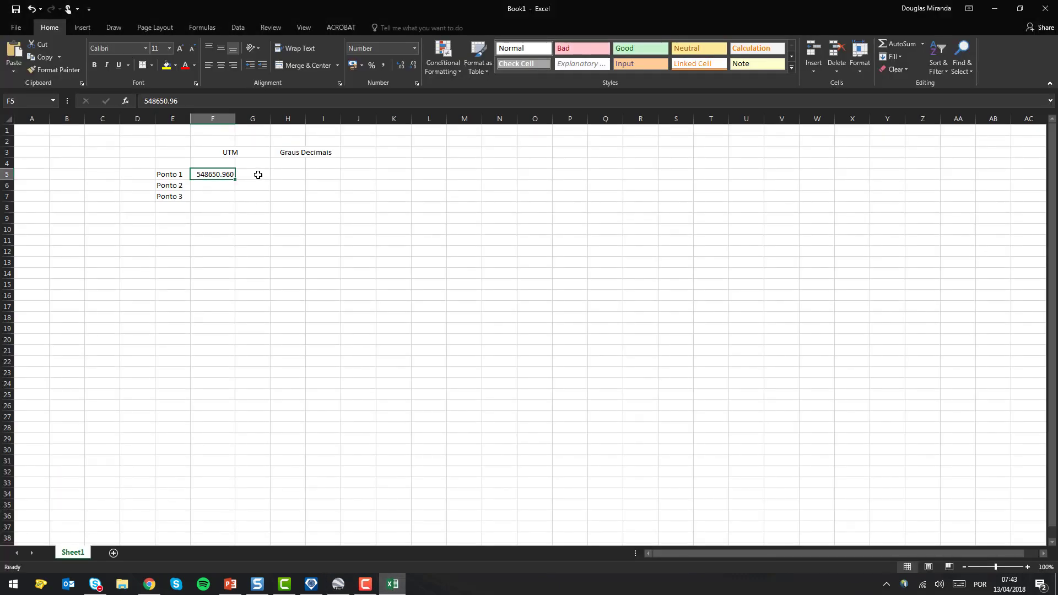
{"action": "left_click", "coordinate": [258, 174]}
{"action": "key", "text": "ctrl+v"}
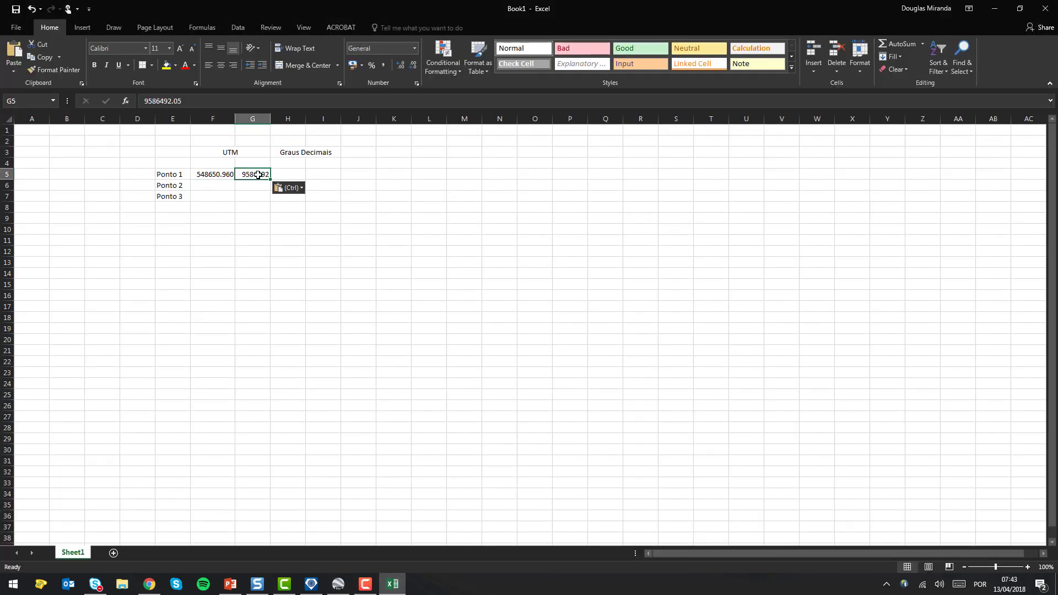
- Return to Google Earth Pro, close the Fortaleza 1 properties and set the lat/long display to Graus Decimais
{"action": "left_click", "coordinate": [337, 584]}
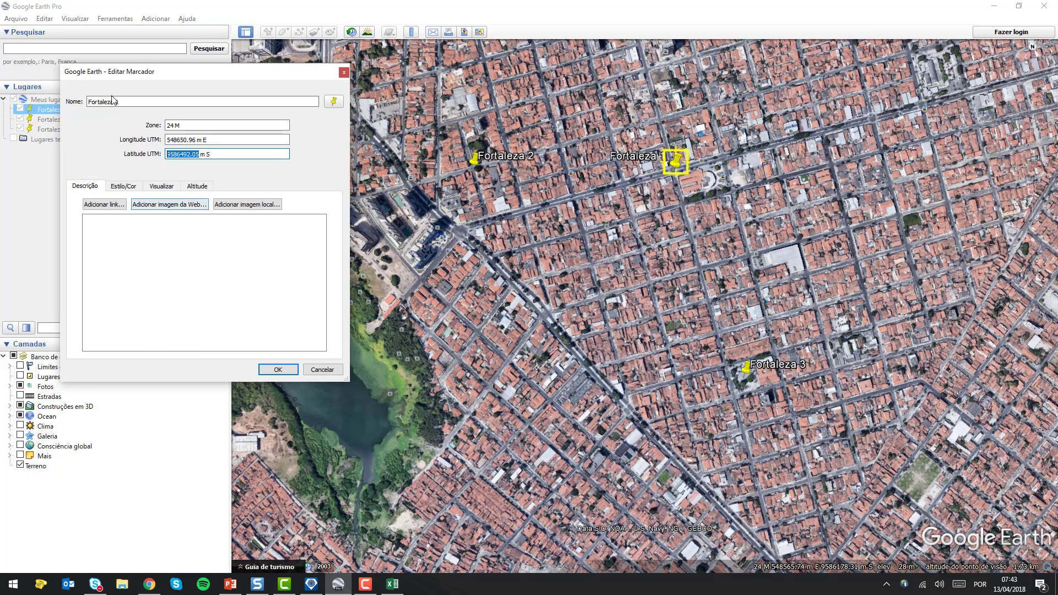
{"action": "left_click", "coordinate": [276, 372]}
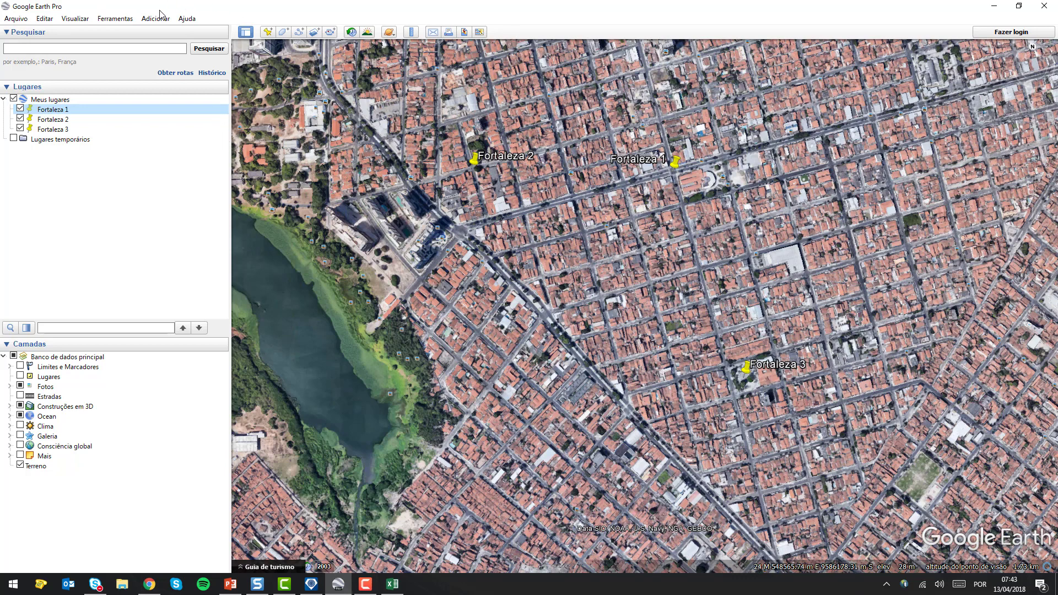
{"action": "left_click", "coordinate": [120, 20]}
{"action": "left_click", "coordinate": [137, 120]}
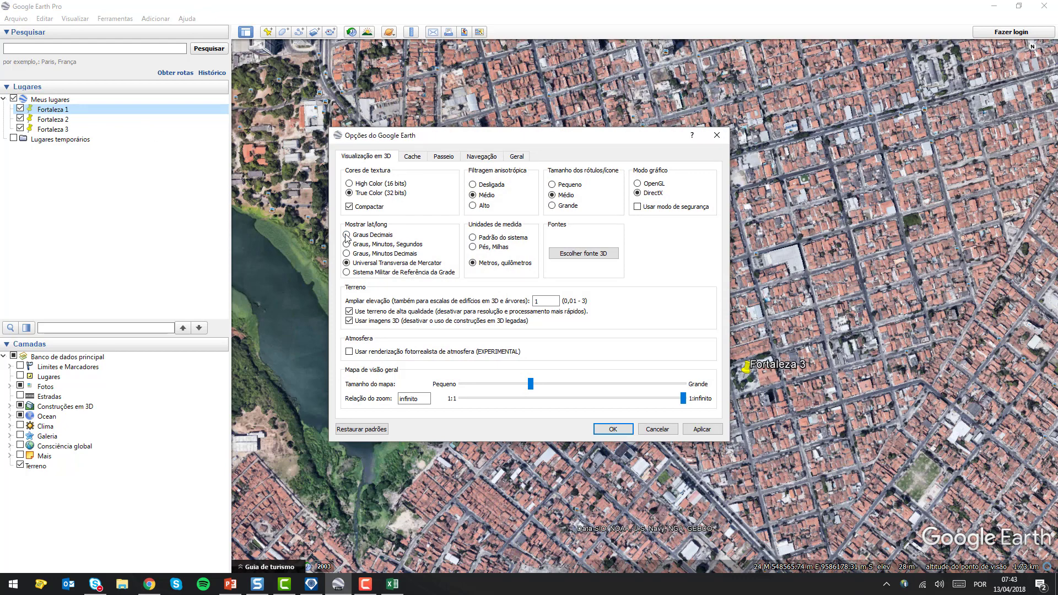
{"action": "left_click", "coordinate": [611, 428]}
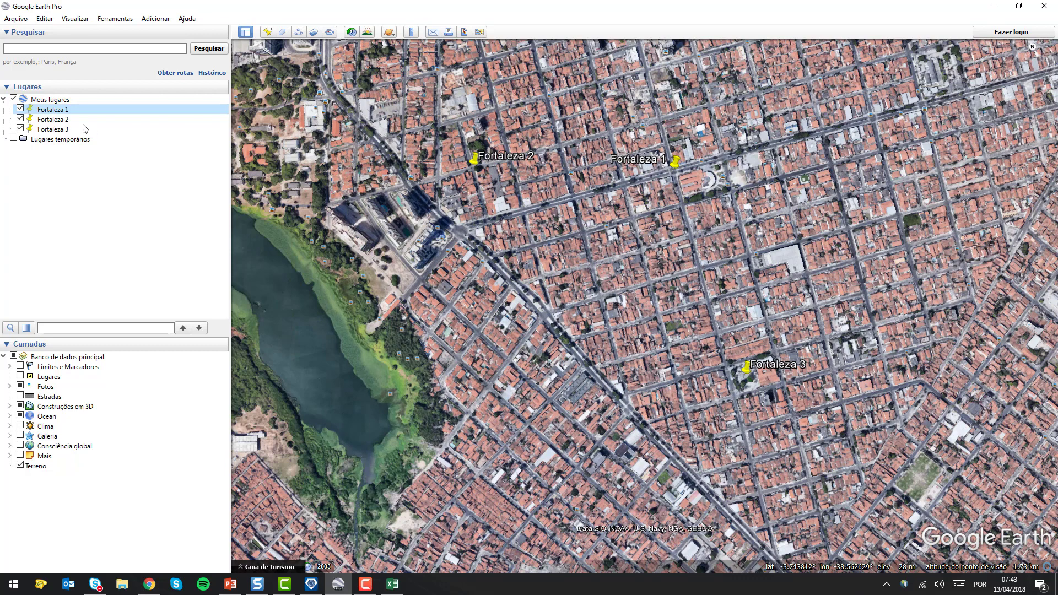
- Copy Fortaleza 1's decimal latitude -3.740973 from its Google Earth Pro properties into Excel cell H5
{"action": "right_click", "coordinate": [66, 114]}
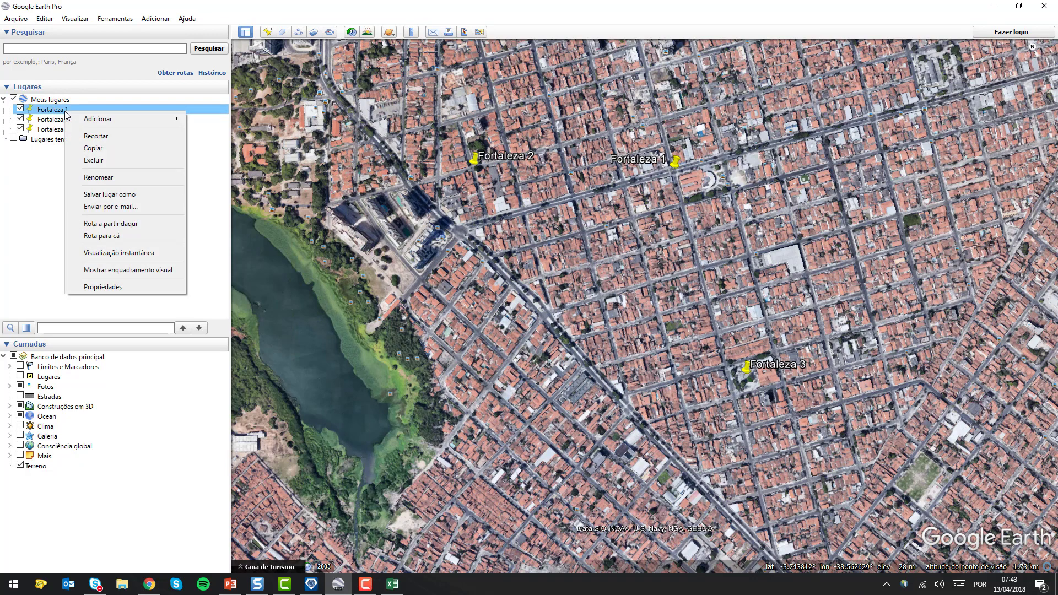
{"action": "left_click", "coordinate": [108, 288]}
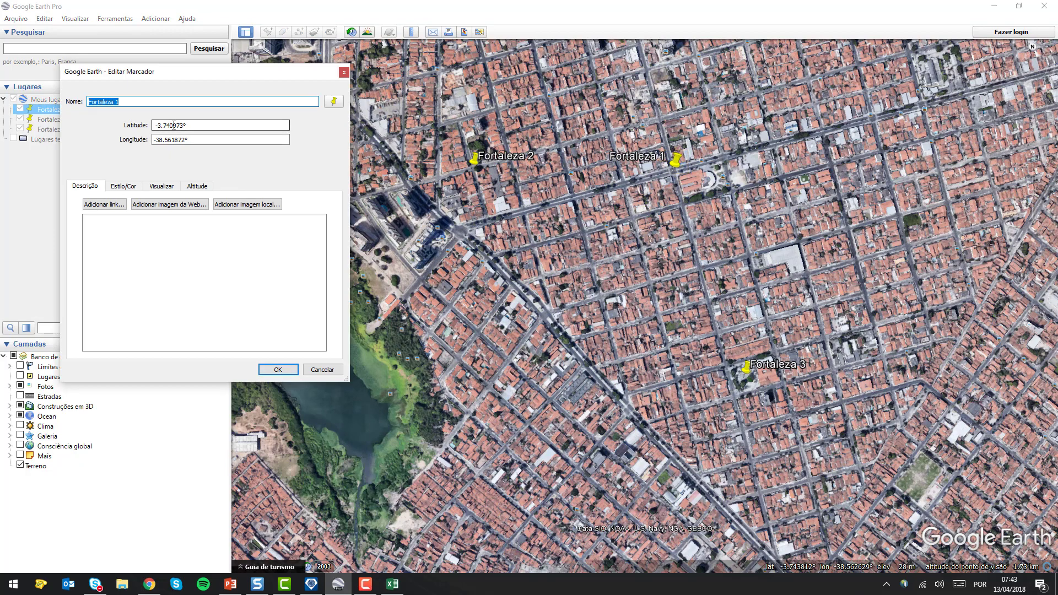
{"action": "left_click_drag", "start_coordinate": [182, 130], "coordinate": [140, 125]}
{"action": "key", "text": "ctrl+c"}
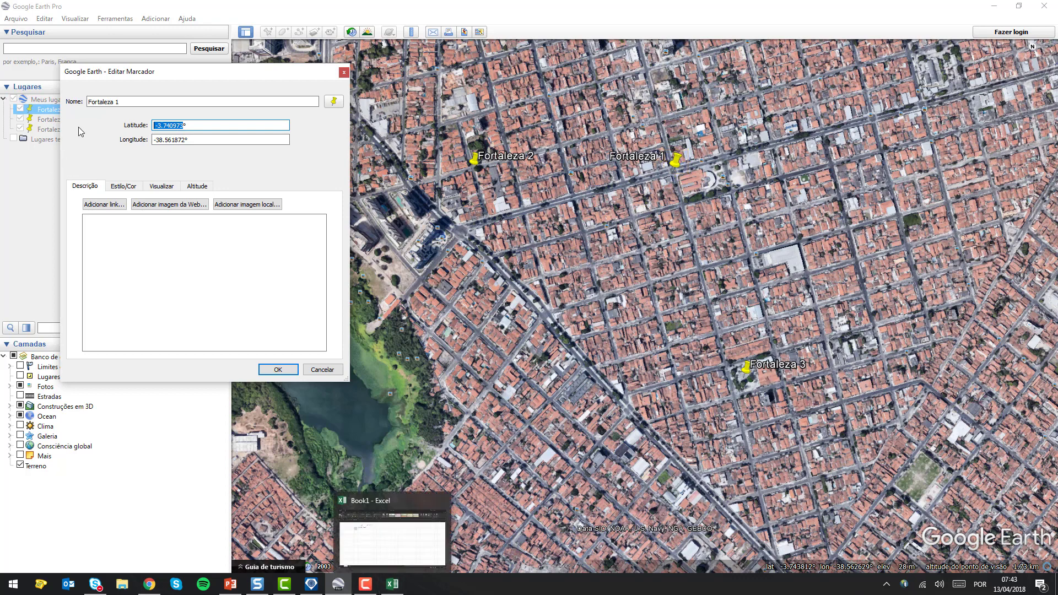
{"action": "left_click", "coordinate": [392, 584]}
{"action": "left_click", "coordinate": [293, 175]}
{"action": "key", "text": "ctrl+v"}
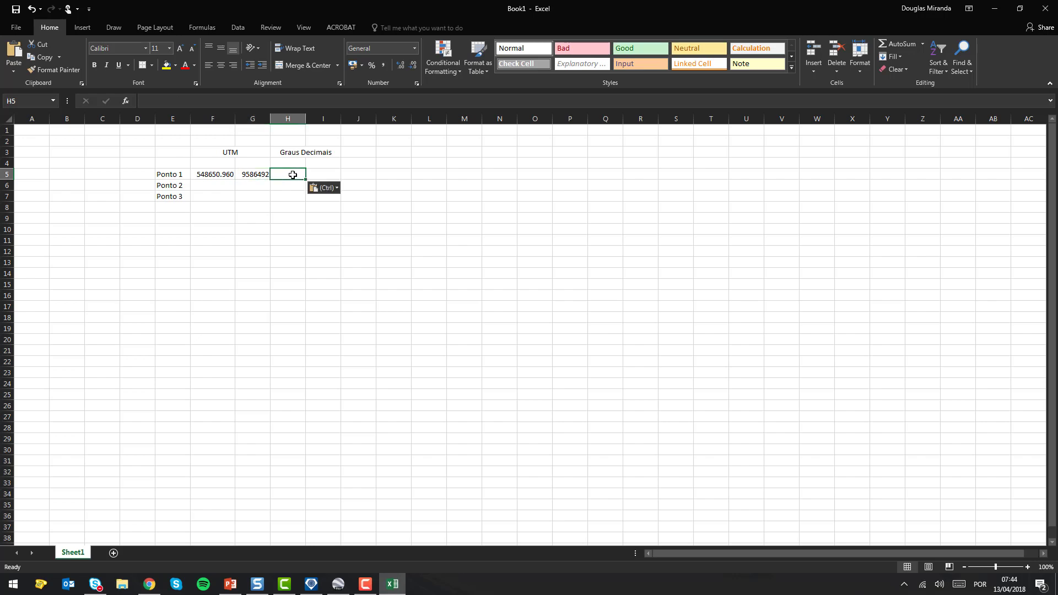
- Copy Fortaleza 1's decimal longitude -38.561872 from Google Earth Pro into Excel cell I5
{"action": "left_click", "coordinate": [338, 584]}
{"action": "left_click_drag", "start_coordinate": [186, 140], "coordinate": [154, 142]}
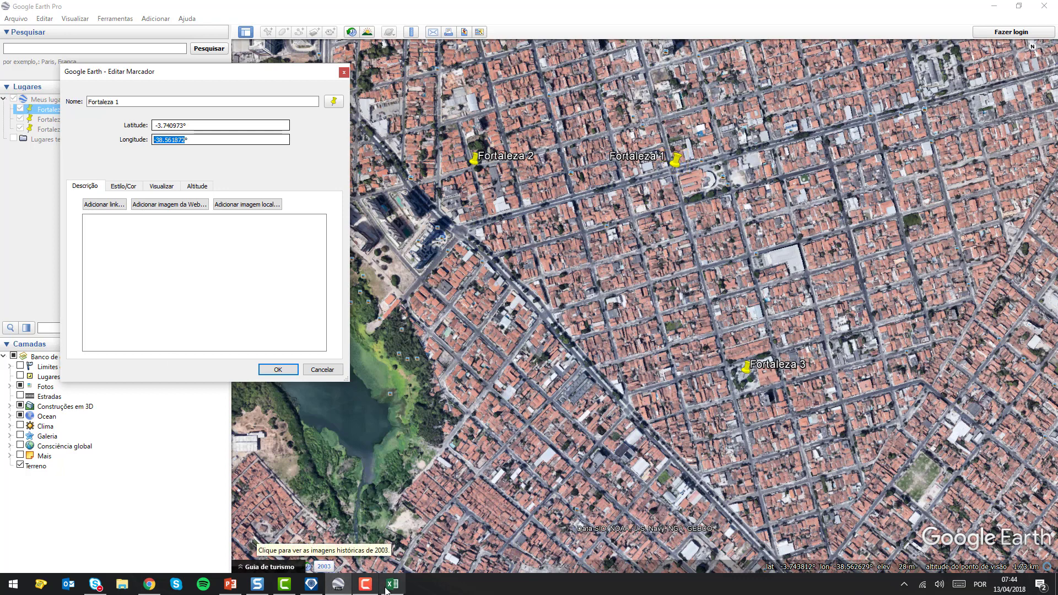
{"action": "left_click", "coordinate": [337, 584]}
{"action": "left_click", "coordinate": [319, 174]}
{"action": "type", "text": "-38.561872"}
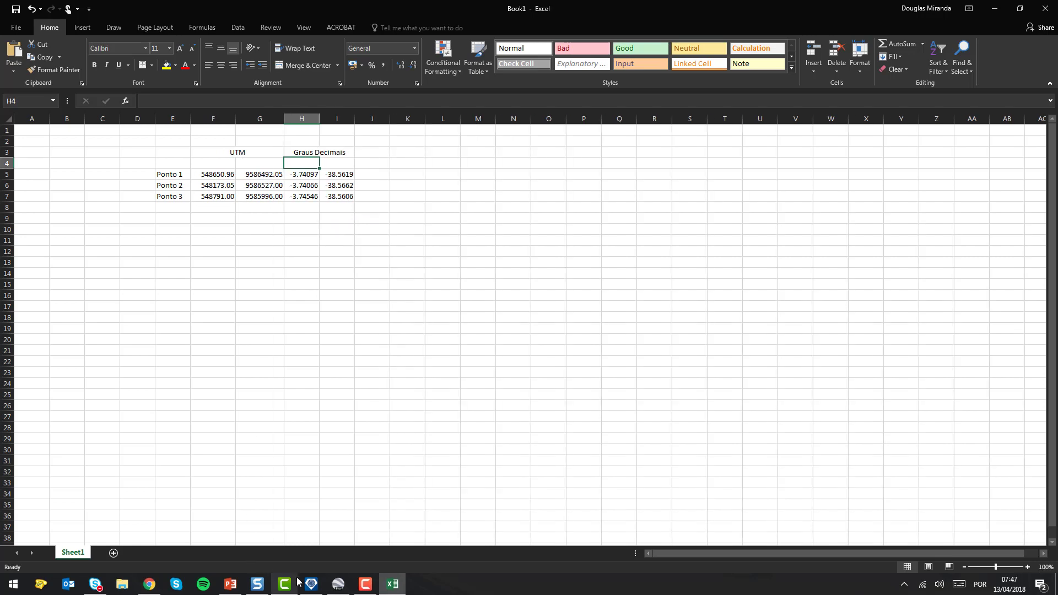
- Switch to SewerGEMS and place a tap above the network's northwest branch, at about X 548240, Y 9586439
{"action": "left_click", "coordinate": [311, 583]}
{"action": "scroll", "coordinate": [358, 386], "scroll_direction": "down", "scroll_amount": 2}
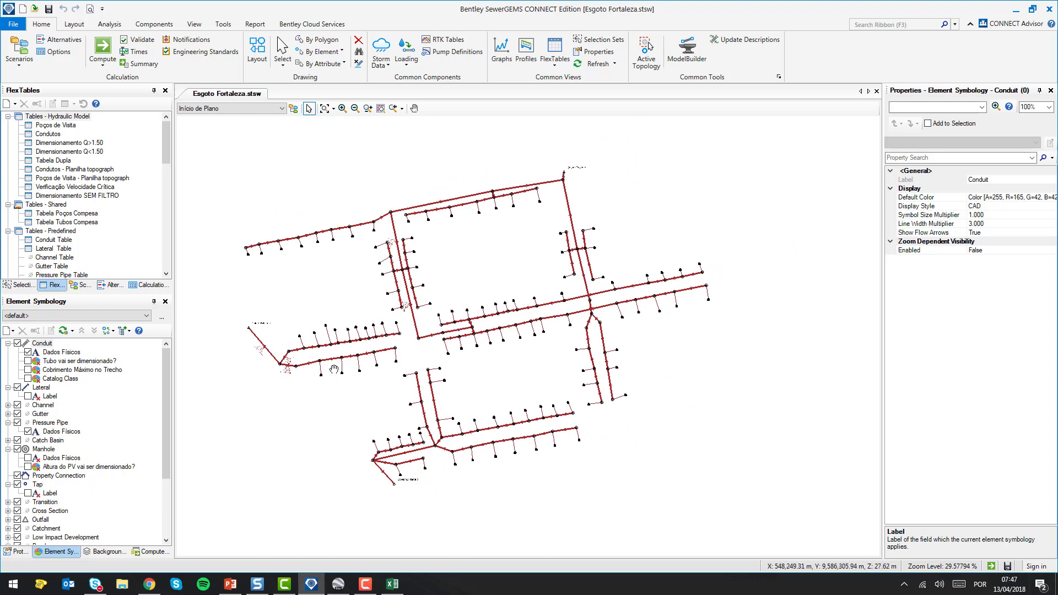
{"action": "left_click_drag", "start_coordinate": [331, 368], "coordinate": [340, 360]}
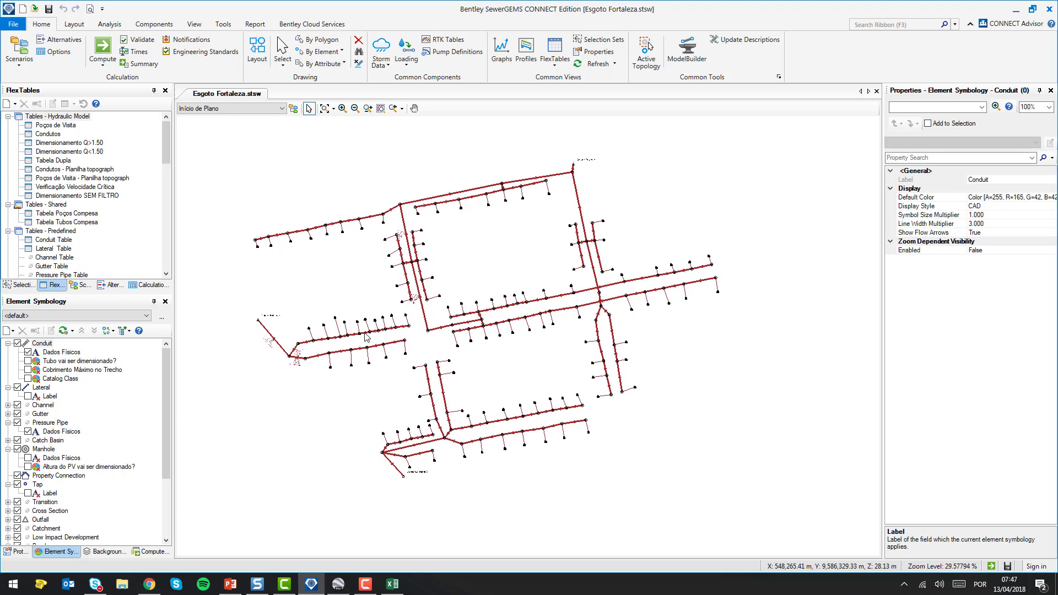
{"action": "left_click", "coordinate": [73, 24]}
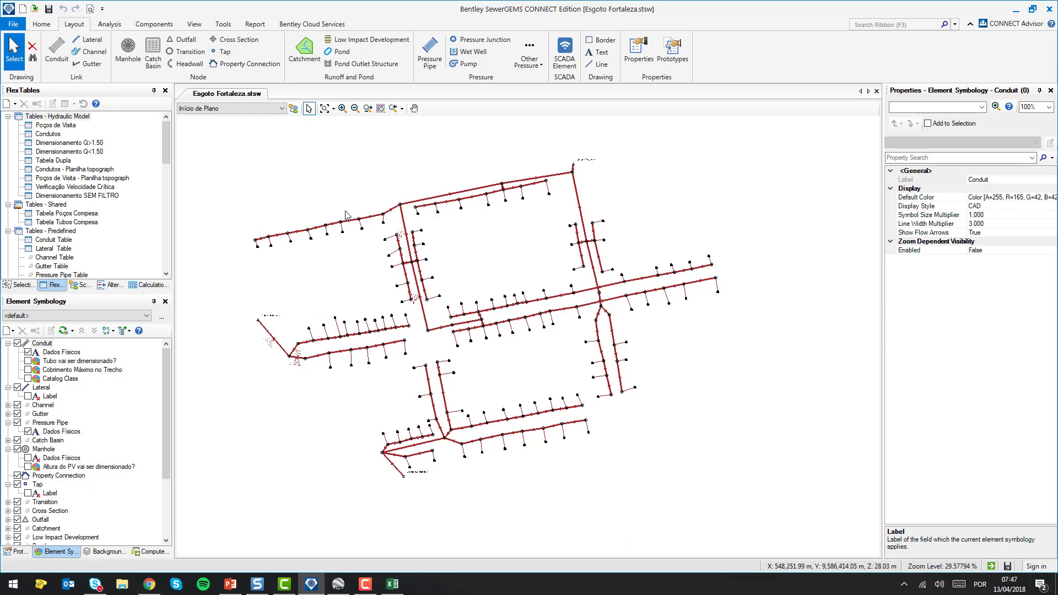
{"action": "left_click", "coordinate": [222, 51]}
{"action": "left_click", "coordinate": [249, 254]}
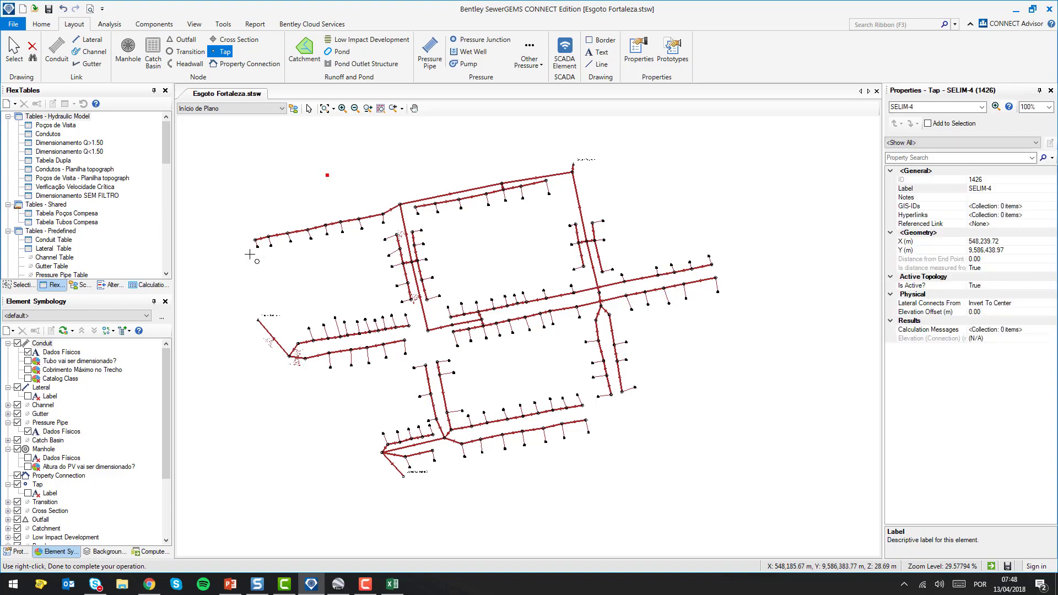
{"action": "key", "text": "Escape"}
- Select the new tap and label it Fortaleza 1
{"action": "scroll", "coordinate": [328, 174], "scroll_direction": "up", "scroll_amount": 10}
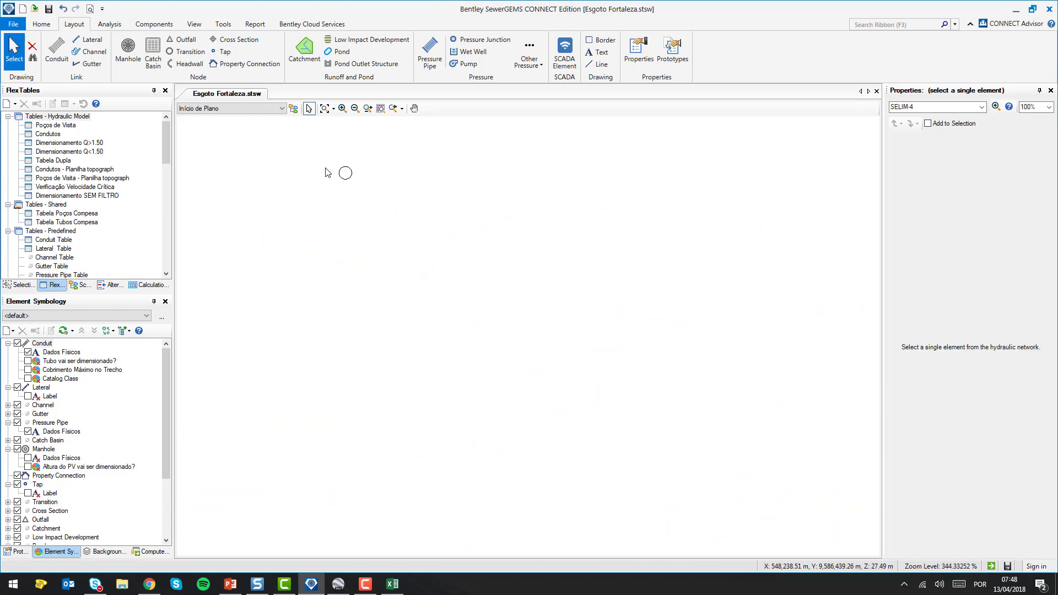
{"action": "left_click", "coordinate": [585, 345]}
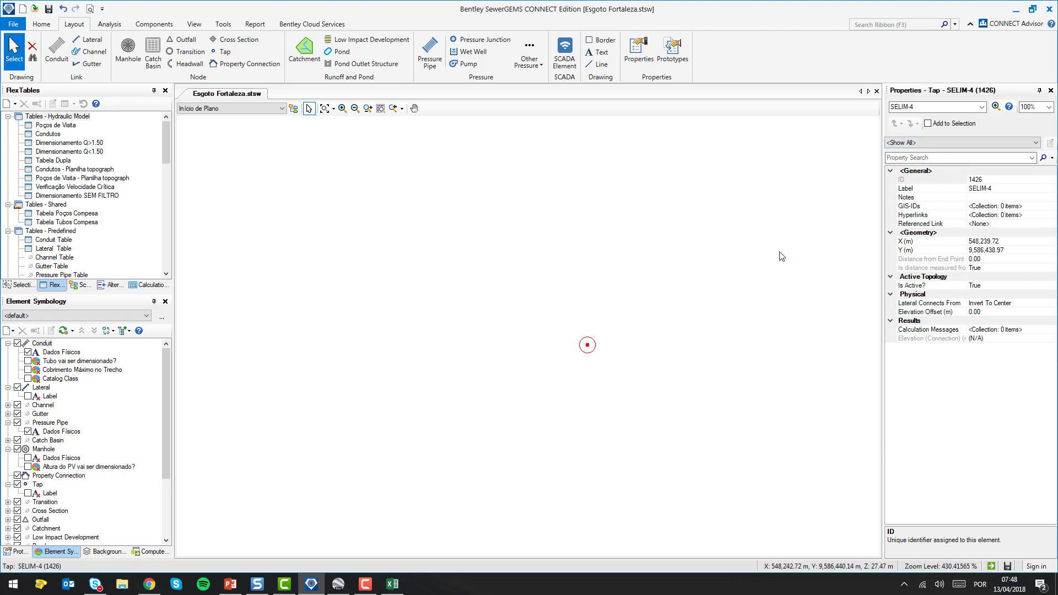
{"action": "left_click", "coordinate": [980, 190]}
{"action": "left_click_drag", "start_coordinate": [1010, 188], "coordinate": [933, 186]}
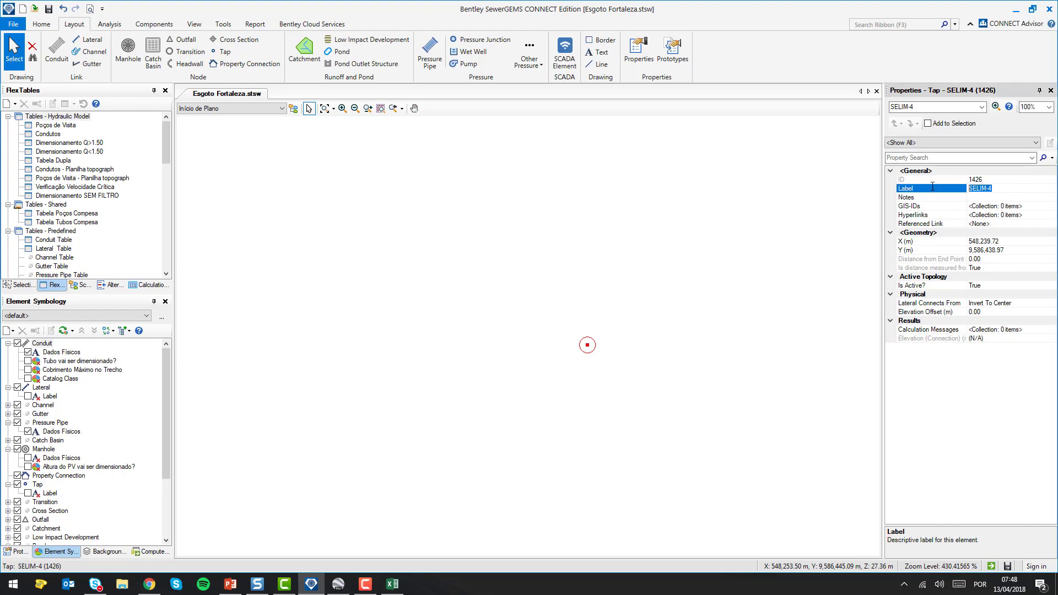
{"action": "type", "text": "Fortaleza 1"}
- Copy Ponto 1's UTM longitude 548650.96 from Excel cell F5 into the Fortaleza 1 tap's X coordinate in SewerGEMS
{"action": "left_click", "coordinate": [392, 585]}
{"action": "left_click", "coordinate": [226, 175]}
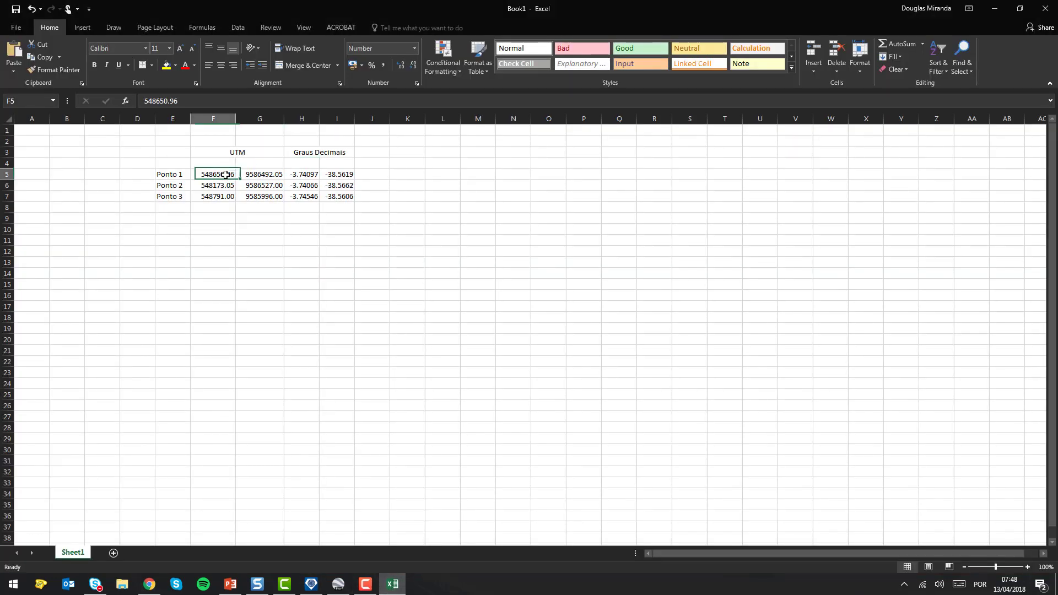
{"action": "key", "text": "ctrl+c"}
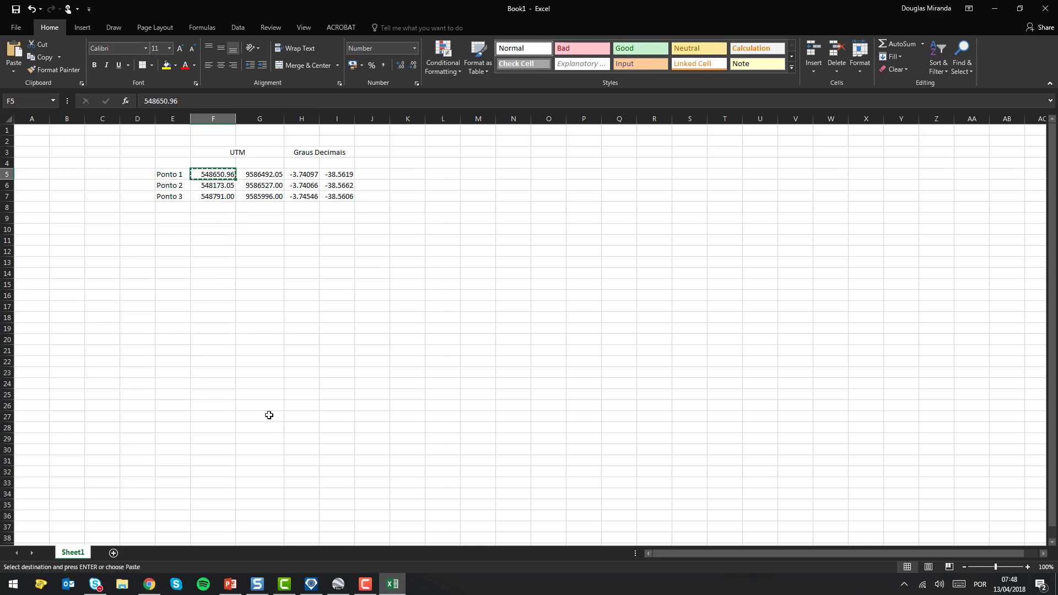
{"action": "left_click", "coordinate": [311, 584]}
{"action": "left_click", "coordinate": [923, 241]}
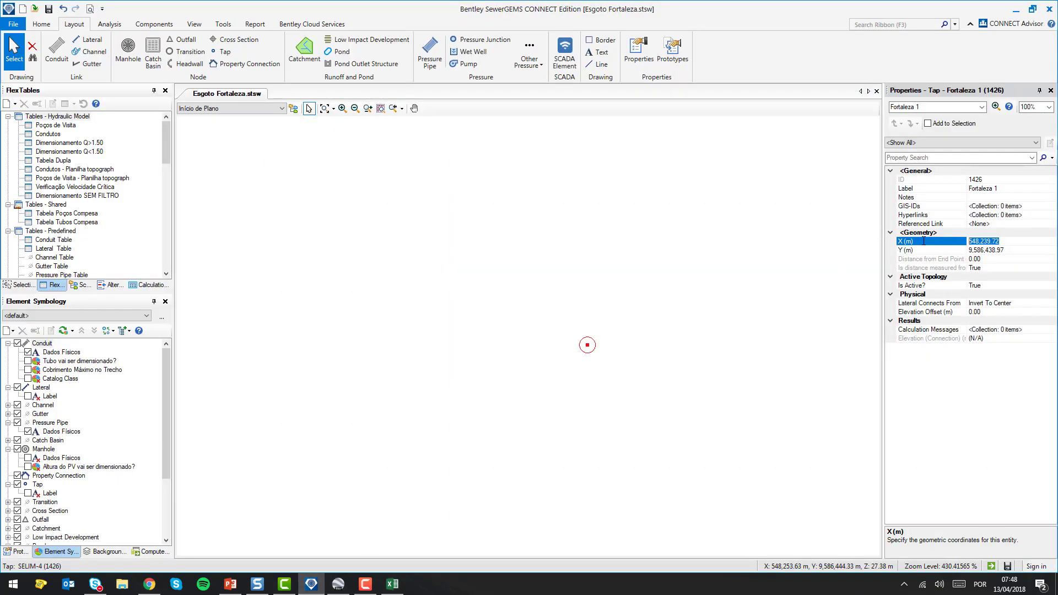
{"action": "key", "text": "ctrl+v"}
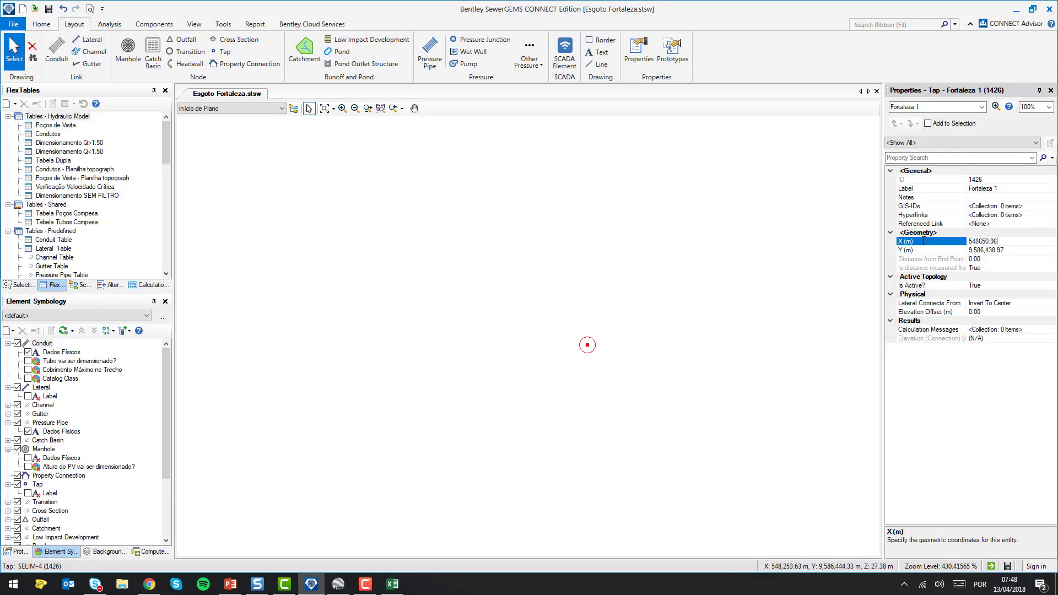
- Copy Ponto 1's UTM latitude 9586492.05 from Excel cell G5 into the Fortaleza 1 tap's Y coordinate in SewerGEMS
{"action": "left_click", "coordinate": [392, 584]}
{"action": "left_click", "coordinate": [263, 176]}
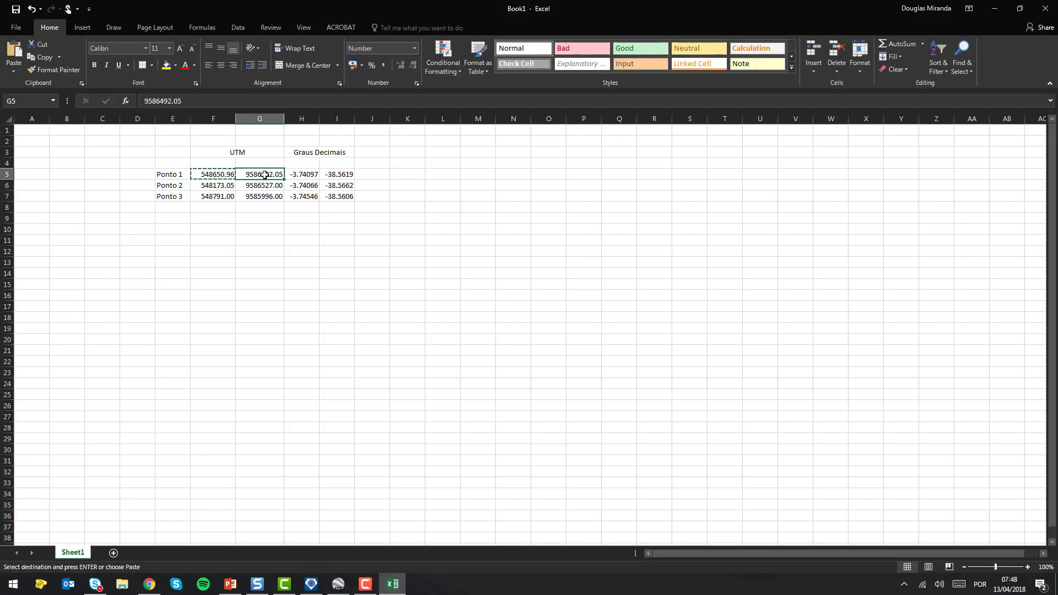
{"action": "key", "text": "ctrl+c"}
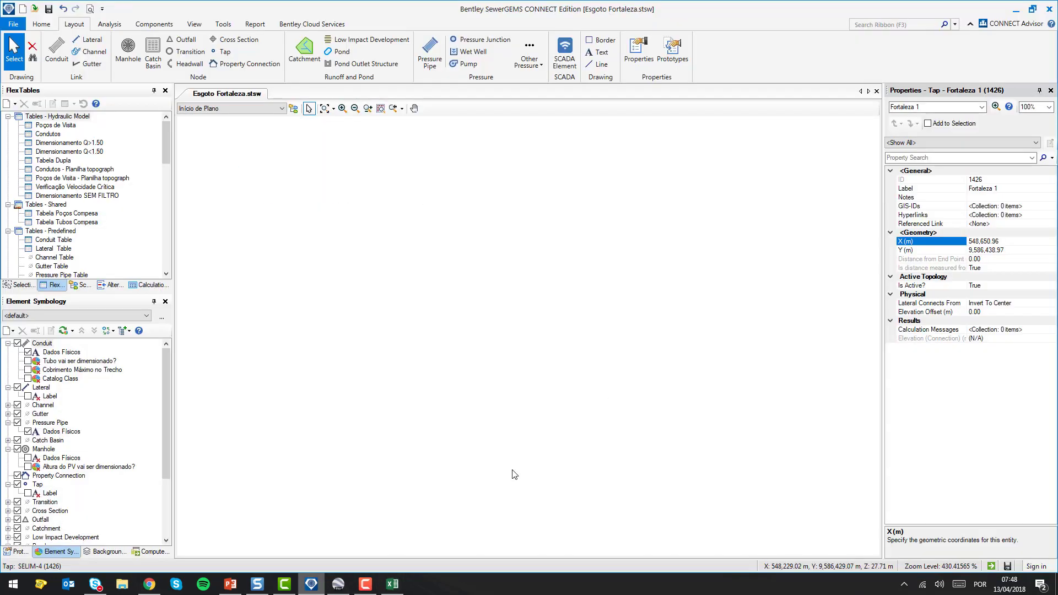
{"action": "left_click", "coordinate": [311, 584]}
{"action": "left_click", "coordinate": [931, 251]}
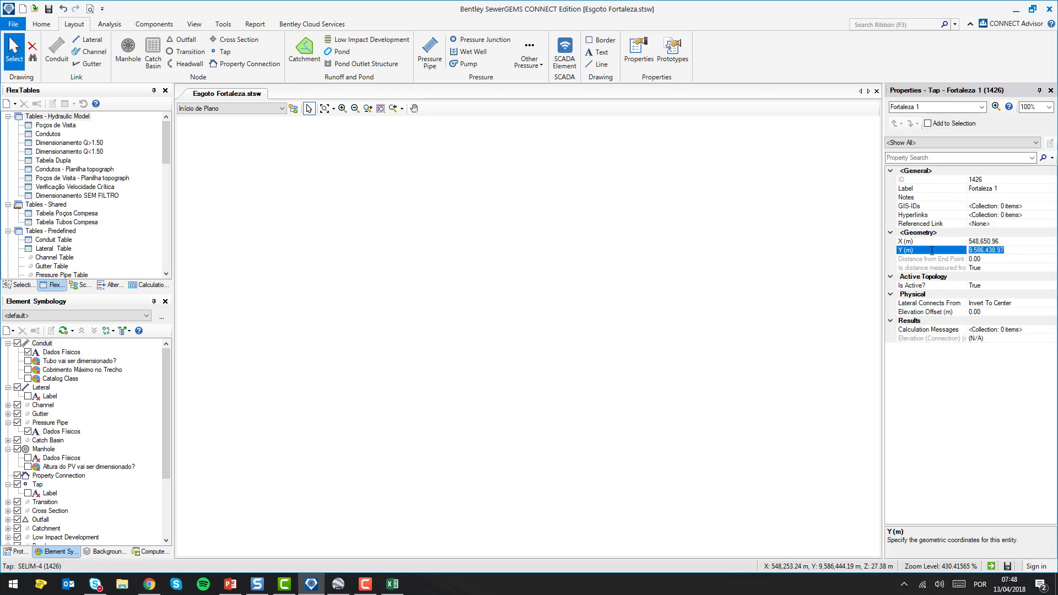
{"action": "key", "text": "ctrl+v"}
{"action": "key", "text": "Return"}
- Place a second tap northwest of the network at about X 548177, Y 9586553 and label it Forlateza 2
{"action": "scroll", "coordinate": [670, 288], "scroll_direction": "down", "scroll_amount": 5}
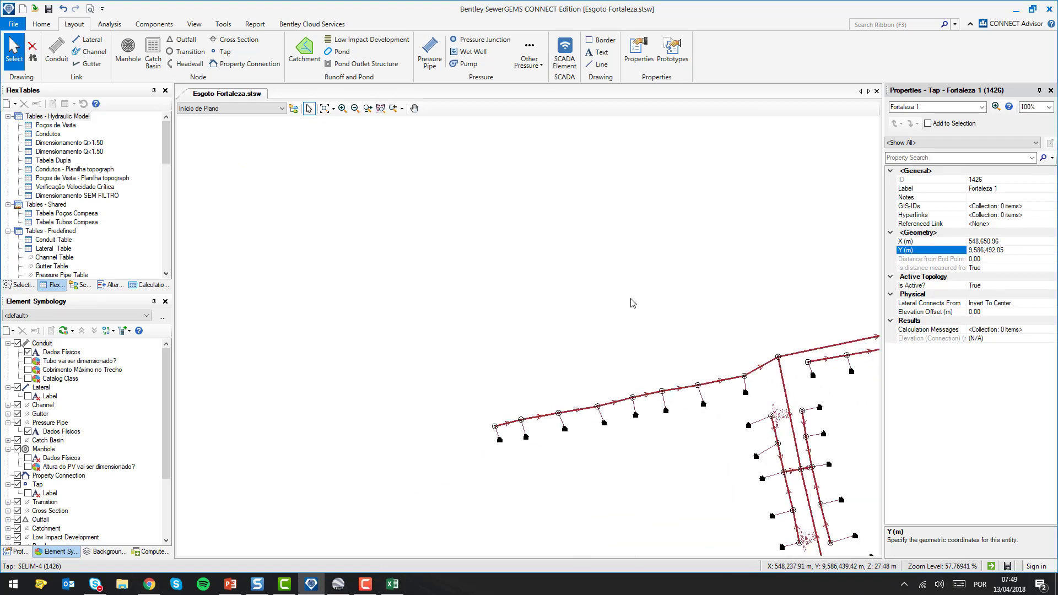
{"action": "scroll", "coordinate": [632, 303], "scroll_direction": "down", "scroll_amount": 6}
{"action": "scroll", "coordinate": [664, 278], "scroll_direction": "up", "scroll_amount": 4}
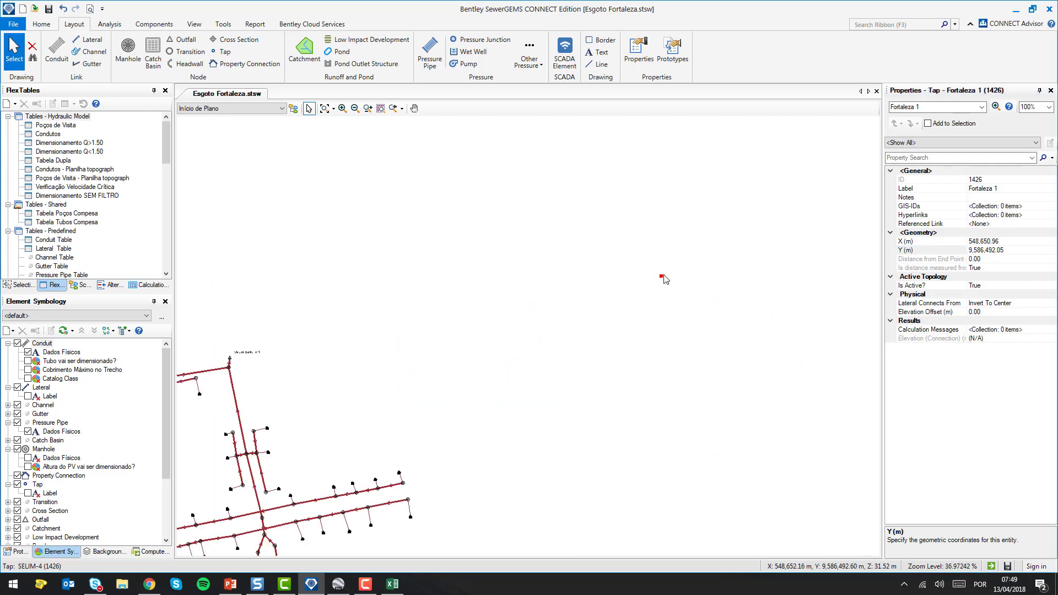
{"action": "scroll", "coordinate": [661, 278], "scroll_direction": "up", "scroll_amount": 6}
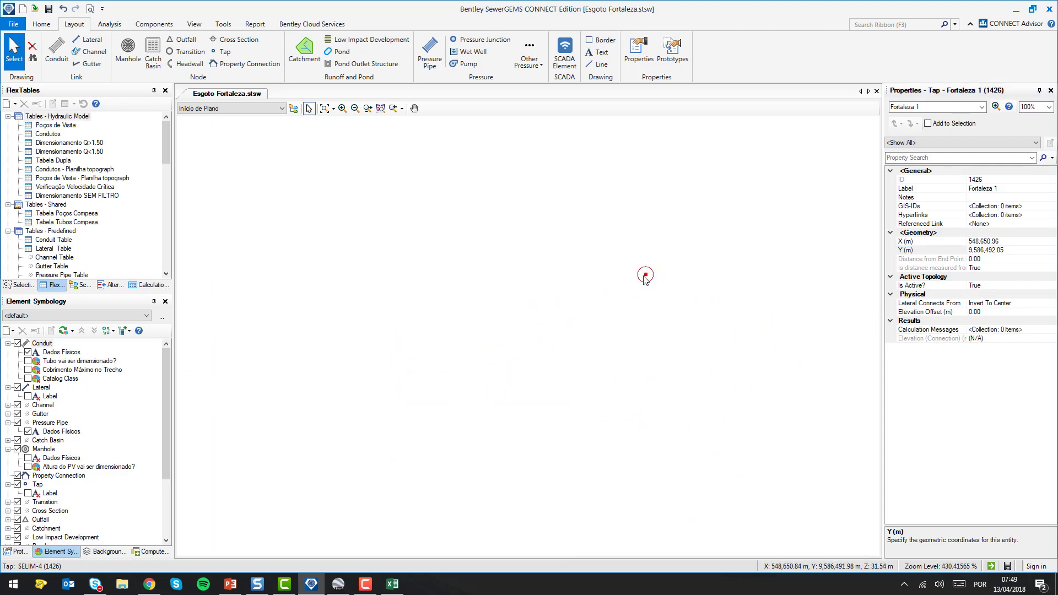
{"action": "scroll", "coordinate": [645, 279], "scroll_direction": "down", "scroll_amount": 9}
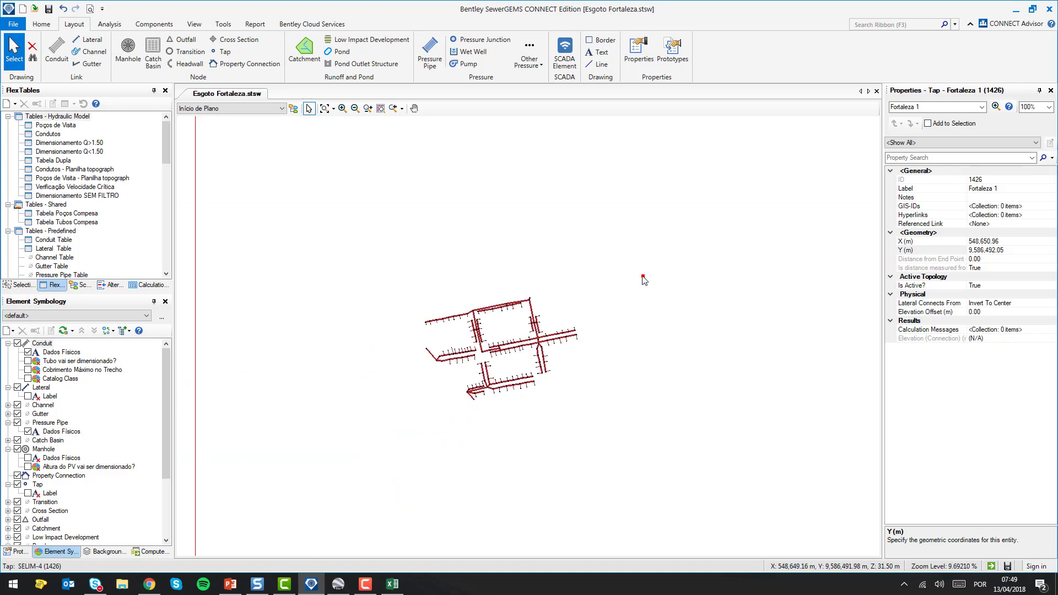
{"action": "left_click", "coordinate": [223, 51]}
{"action": "left_click", "coordinate": [419, 247]}
{"action": "key", "text": "Escape"}
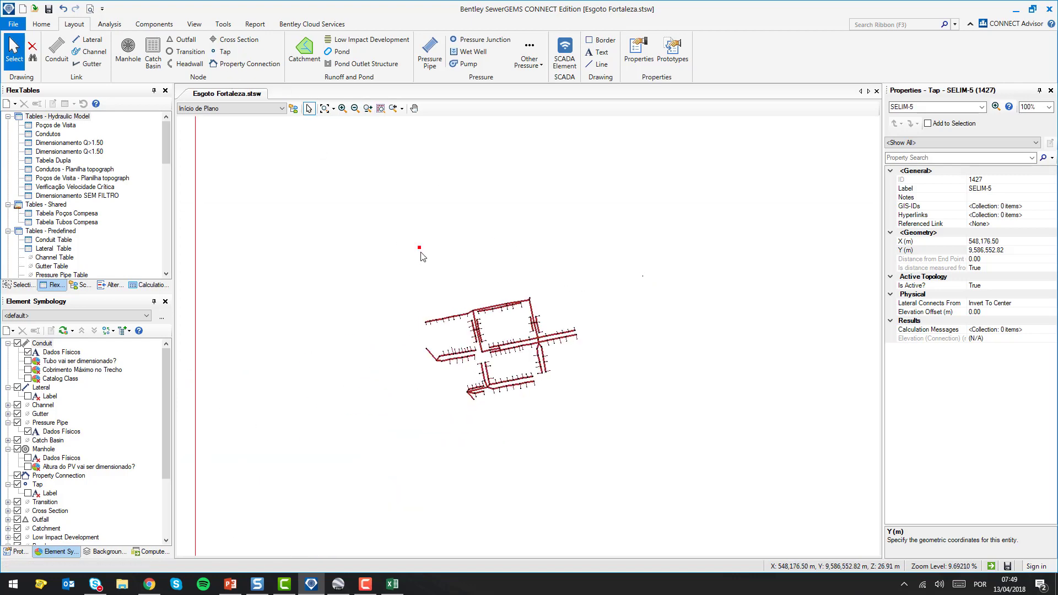
{"action": "left_click", "coordinate": [943, 189]}
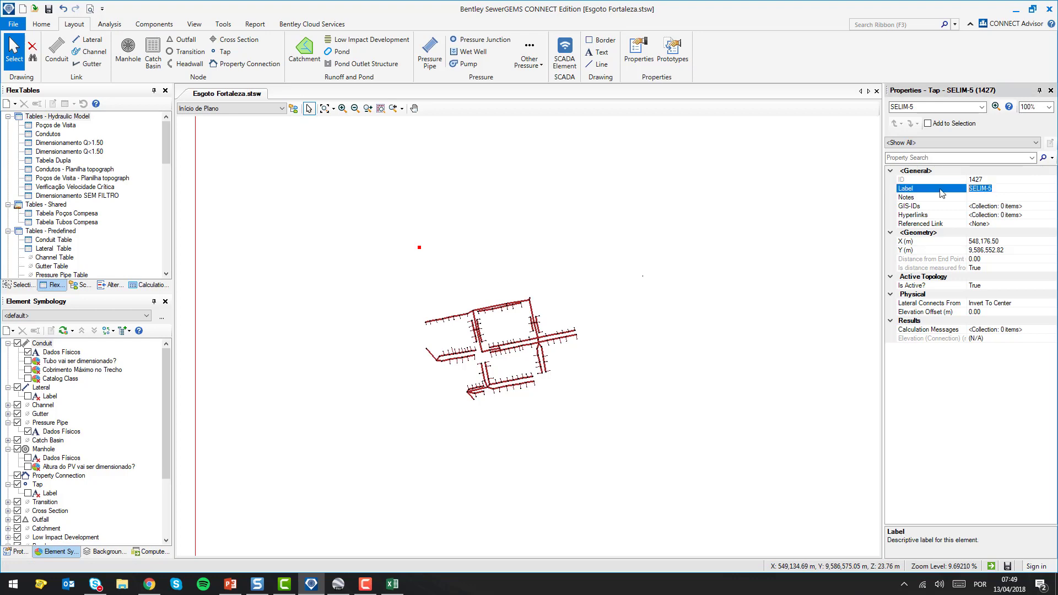
{"action": "type", "text": "Forlateza 2"}
- Copy Ponto 2's UTM longitude 548173.05 from Excel cell F6 into the second tap's X coordinate in SewerGEMS
{"action": "left_click", "coordinate": [392, 584]}
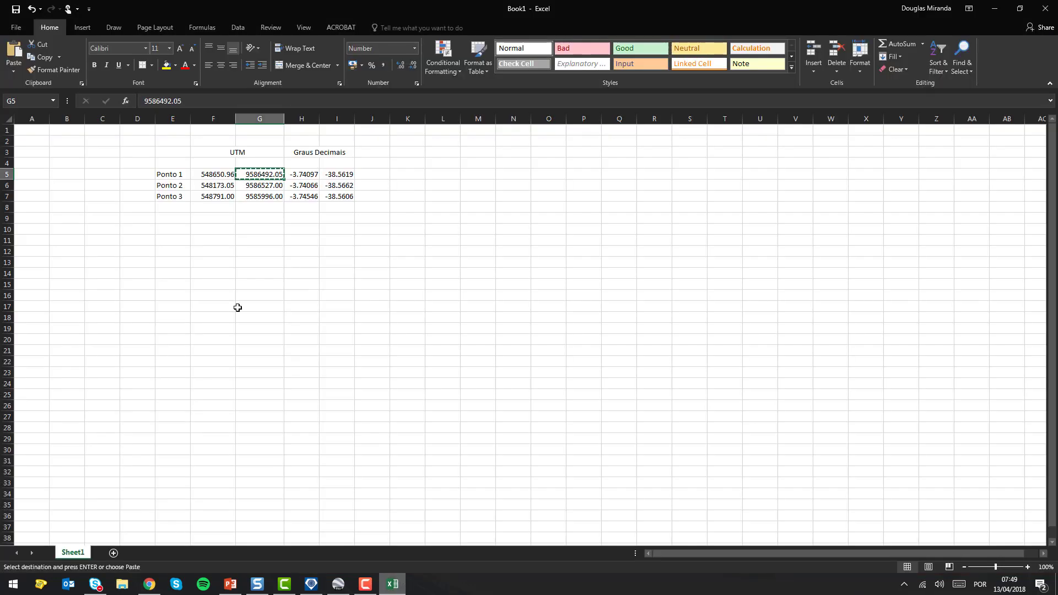
{"action": "left_click", "coordinate": [209, 191]}
{"action": "key", "text": "ctrl+c"}
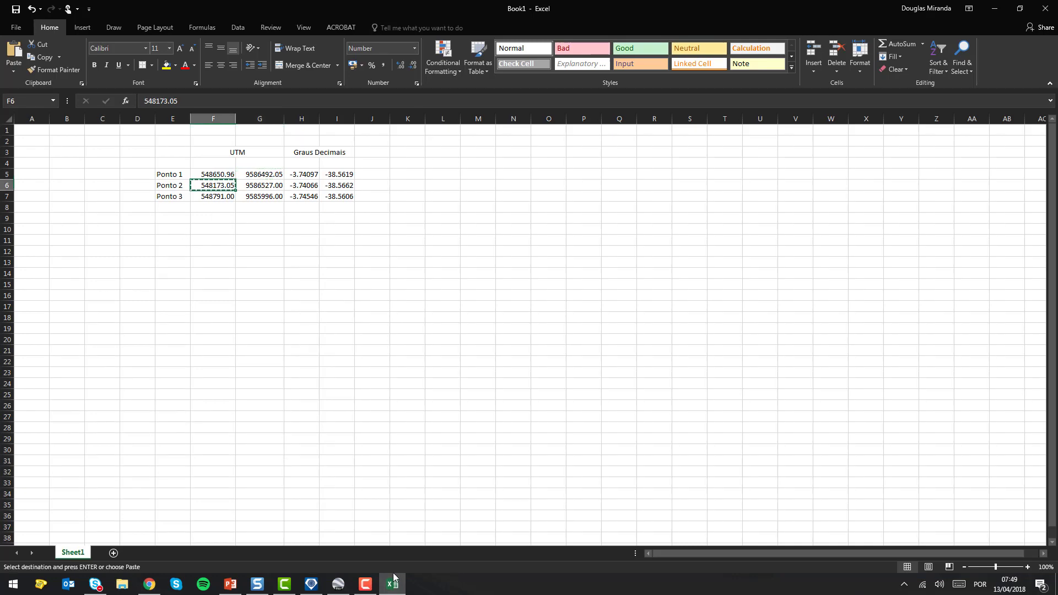
{"action": "left_click", "coordinate": [312, 584]}
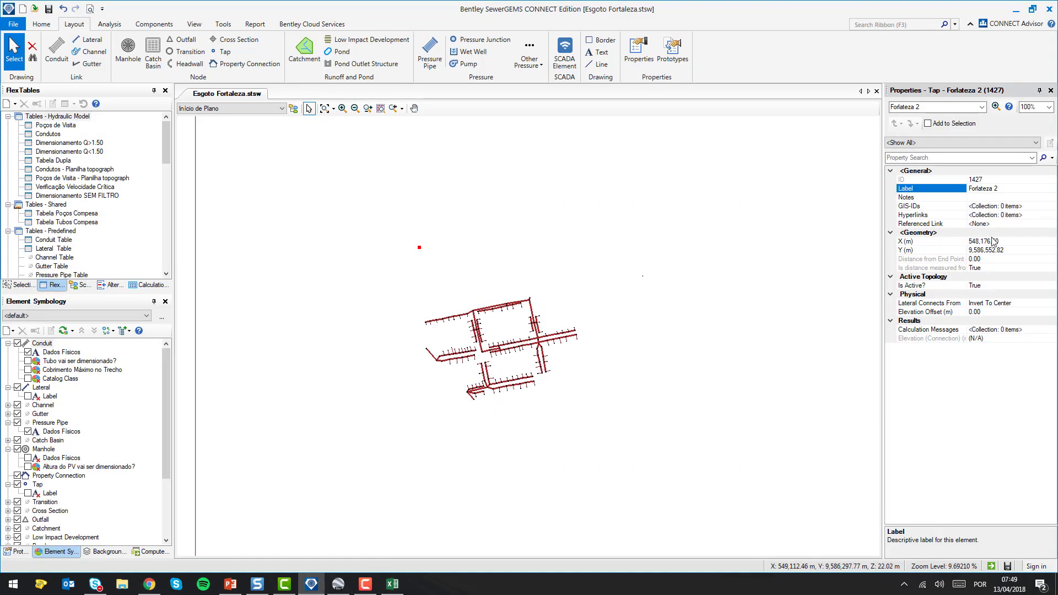
{"action": "left_click", "coordinate": [912, 241]}
{"action": "key", "text": "ctrl+v"}
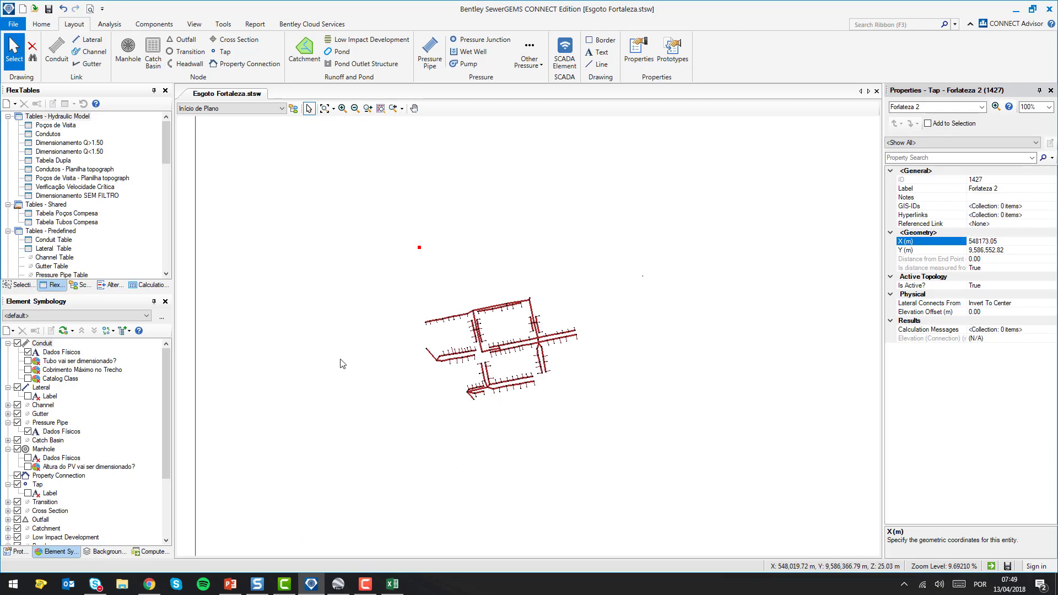
- Copy Ponto 2's UTM latitude 9586527.00 from Excel cell G6 into the second tap's Y coordinate in SewerGEMS
{"action": "left_click", "coordinate": [392, 584]}
{"action": "left_click", "coordinate": [260, 184]}
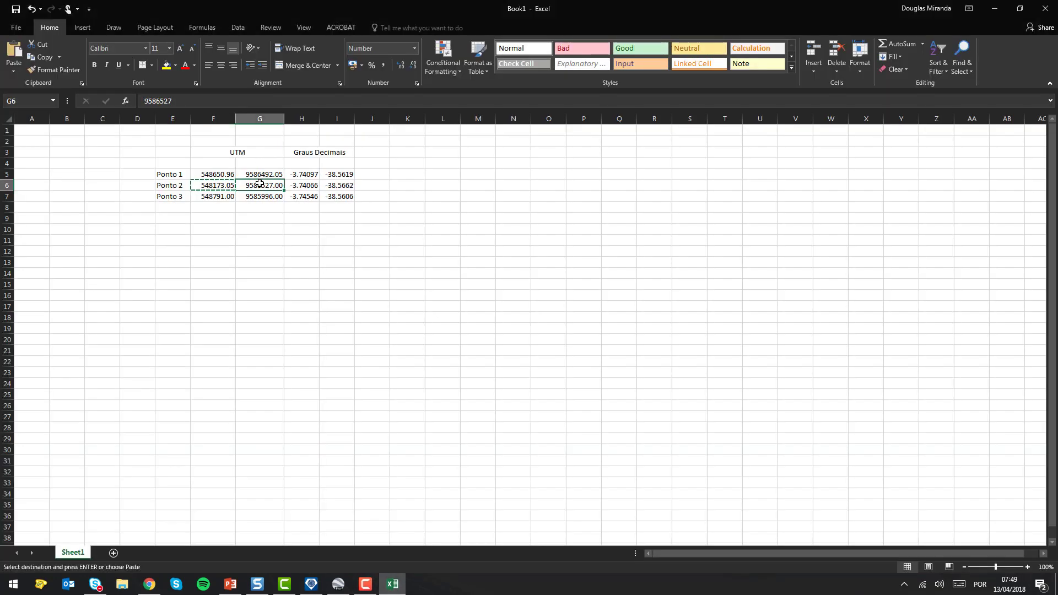
{"action": "key", "text": "ctrl+c"}
{"action": "left_click", "coordinate": [311, 584]}
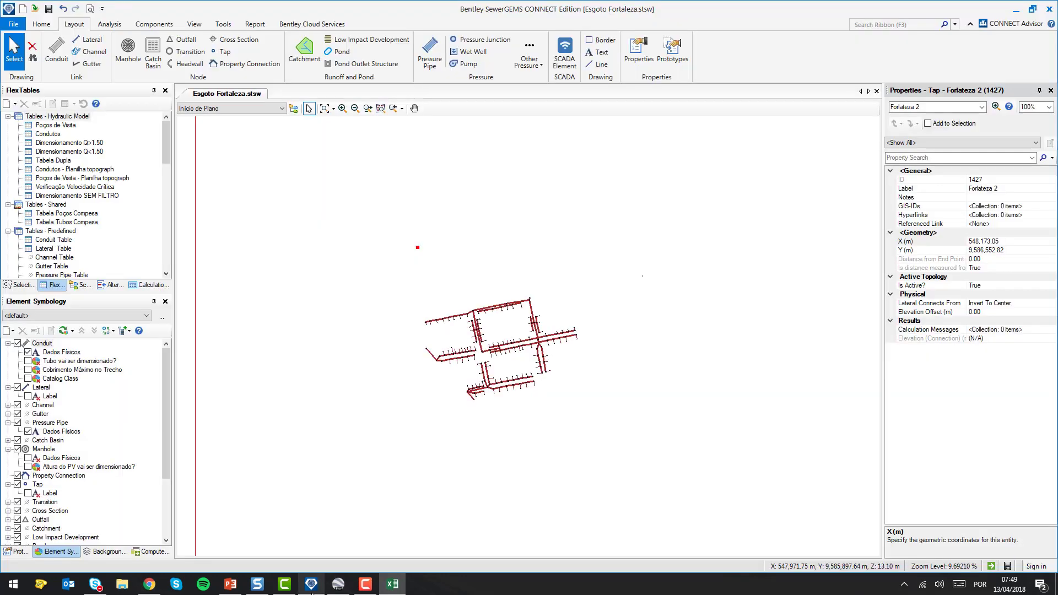
{"action": "left_click", "coordinate": [1004, 250]}
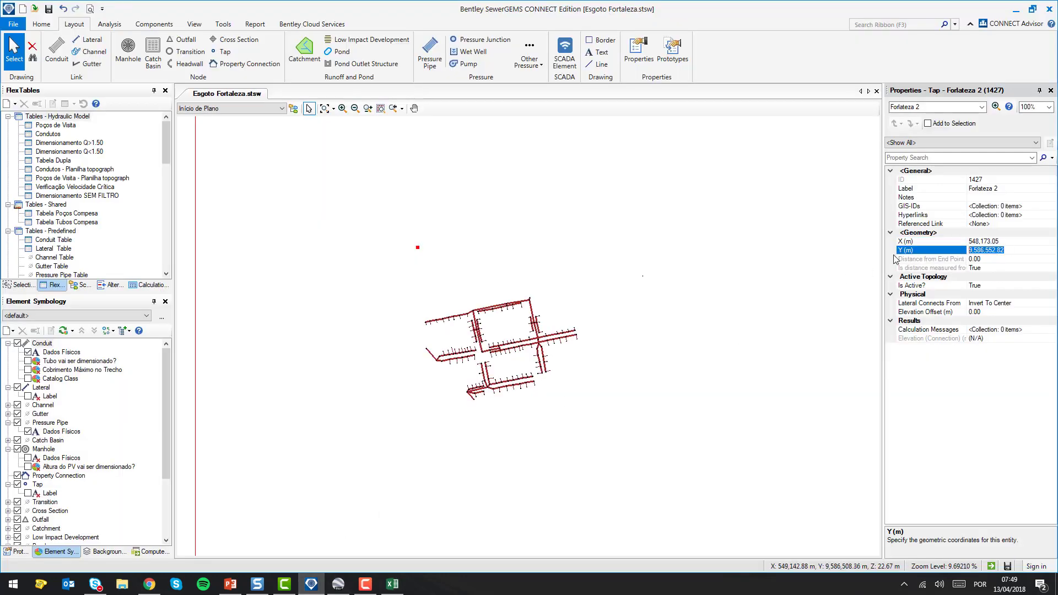
{"action": "key", "text": "ctrl+v"}
{"action": "key", "text": "Return"}
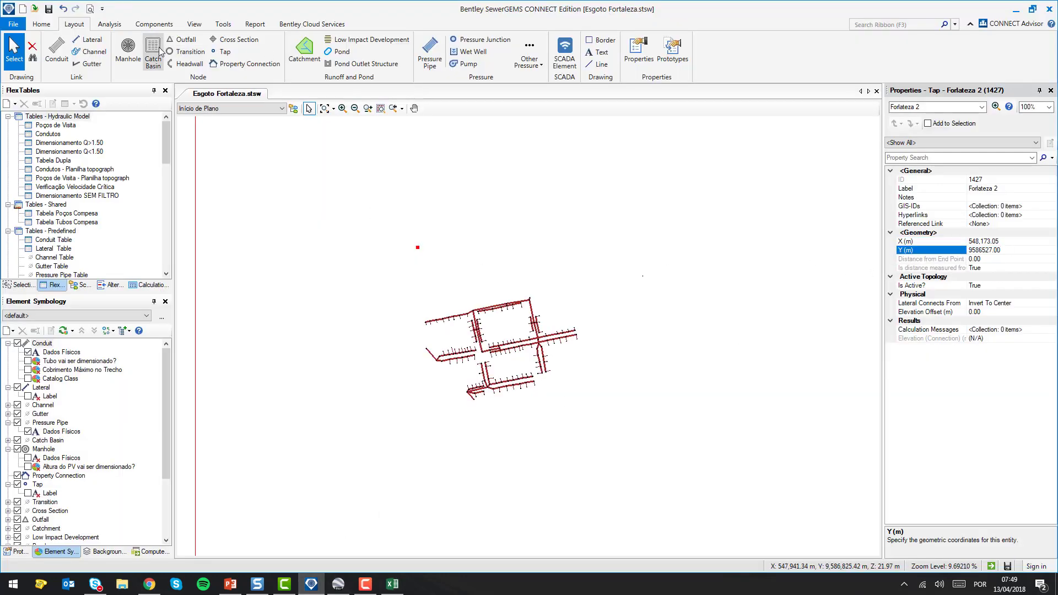
- Place a third tap southeast of the network at about X 548467, Y 9586223 and label it Fortaleza 3
{"action": "left_click", "coordinate": [226, 51]}
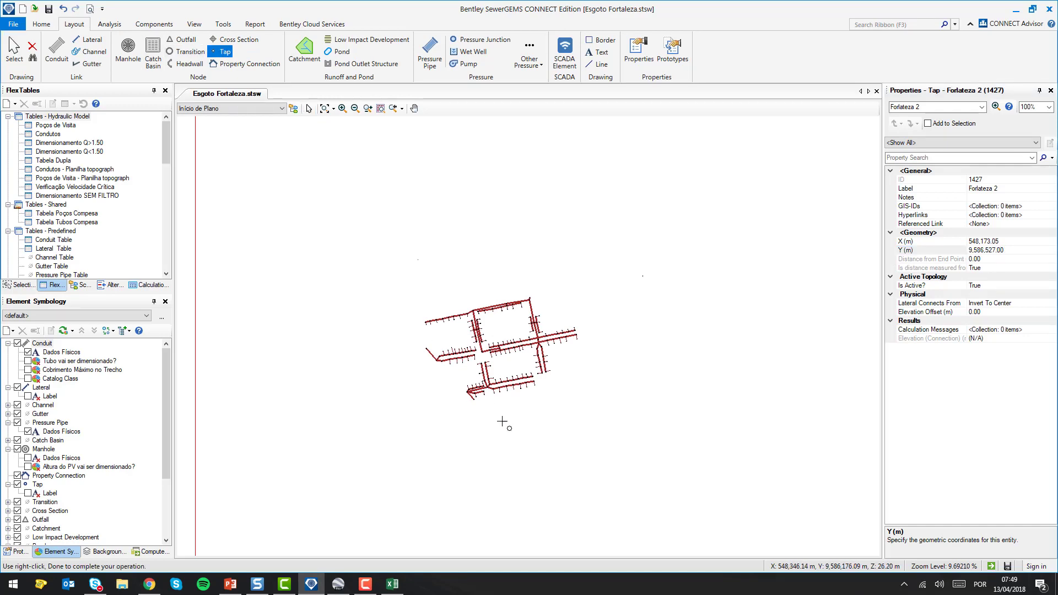
{"action": "left_click", "coordinate": [556, 403]}
{"action": "key", "text": "Escape"}
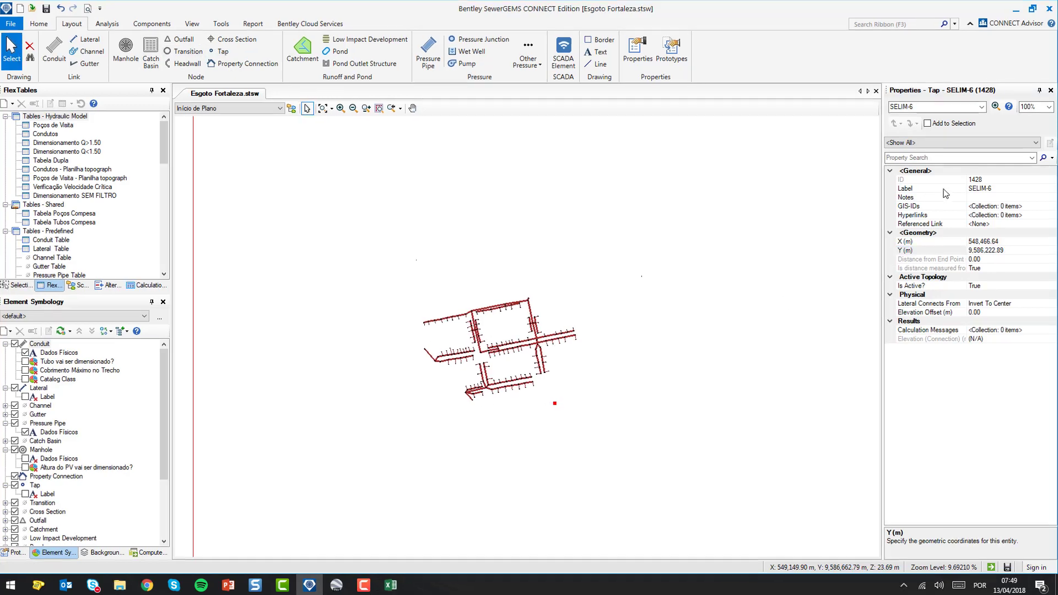
{"action": "left_click", "coordinate": [907, 187]}
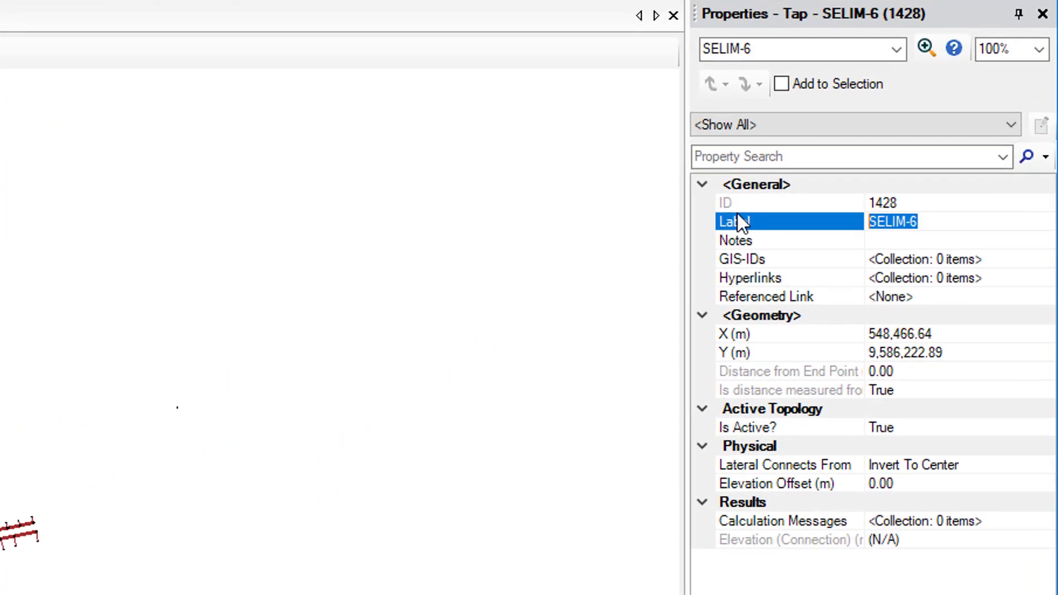
{"action": "type", "text": "For"}
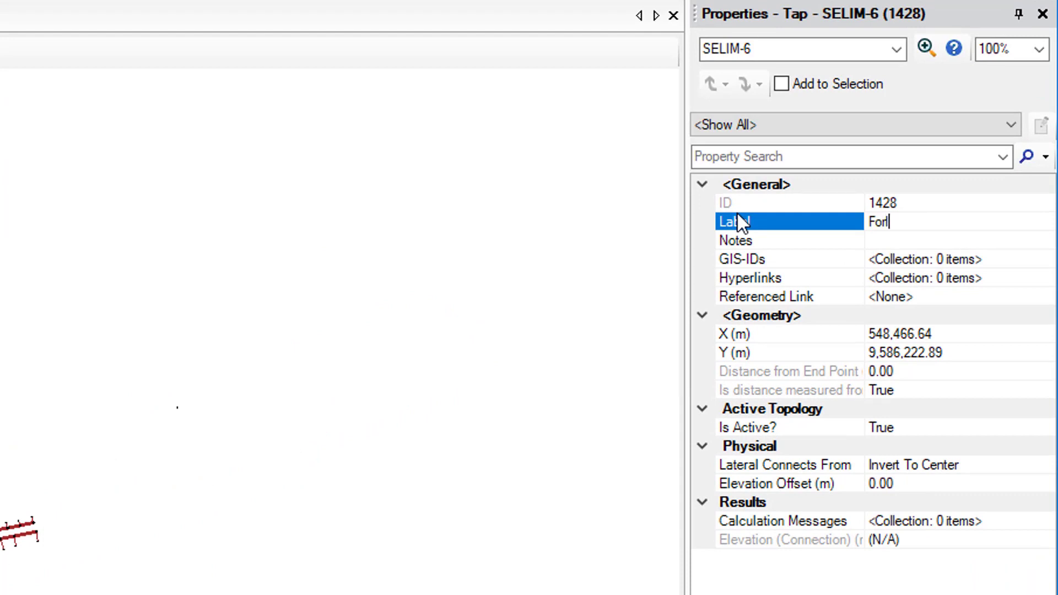
{"action": "type", "text": "ta"}
{"action": "key", "text": "BackSpace"}
{"action": "key", "text": "BackSpace"}
{"action": "type", "text": "taleza 3"}
{"action": "key", "text": "Return"}
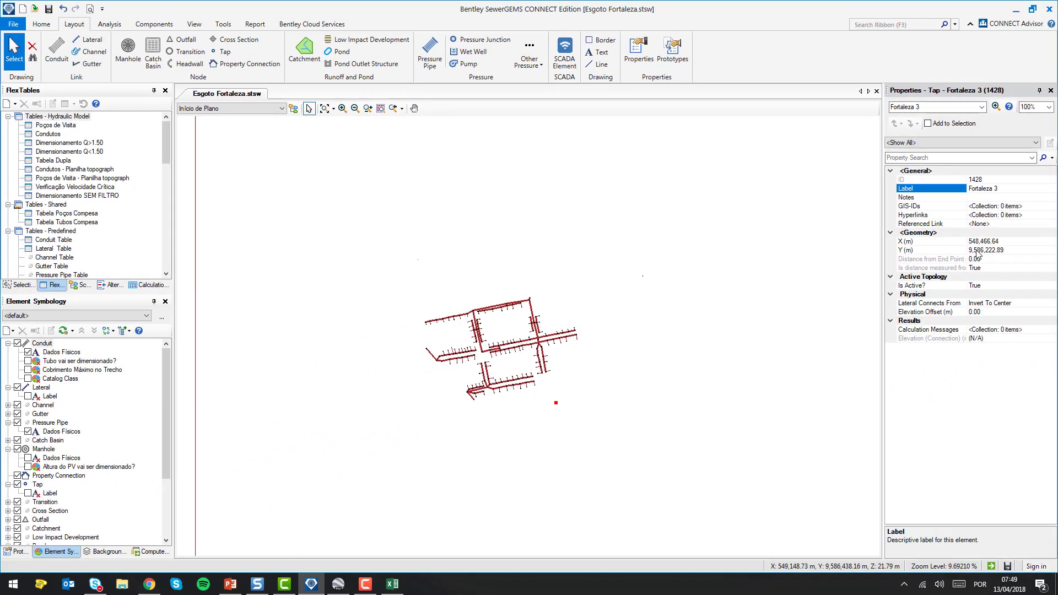
- Set the Fortaleza 3 tap's X coordinate to the copied Ponto 3 UTM longitude, 548791.00
{"action": "left_click", "coordinate": [980, 242]}
{"action": "left_click_drag", "start_coordinate": [1011, 242], "coordinate": [968, 241]}
{"action": "key", "text": "ctrl+v"}
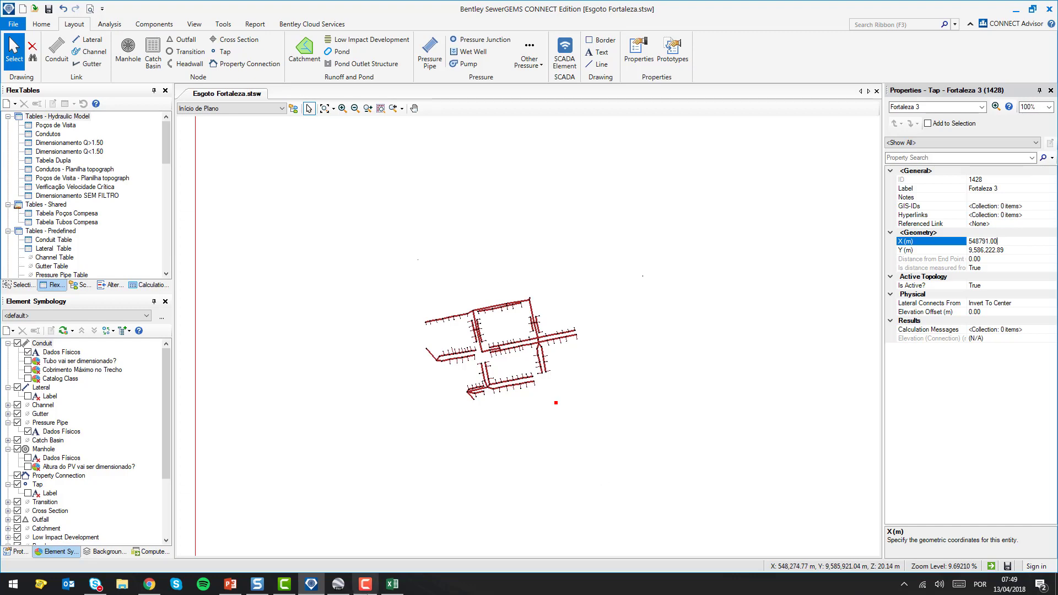
- Copy Ponto 3's UTM latitude 9585996.00 from Excel cell G7 into the Fortaleza 3 tap's Y coordinate in SewerGEMS
{"action": "left_click", "coordinate": [392, 584]}
{"action": "left_click", "coordinate": [266, 196]}
{"action": "key", "text": "ctrl+c"}
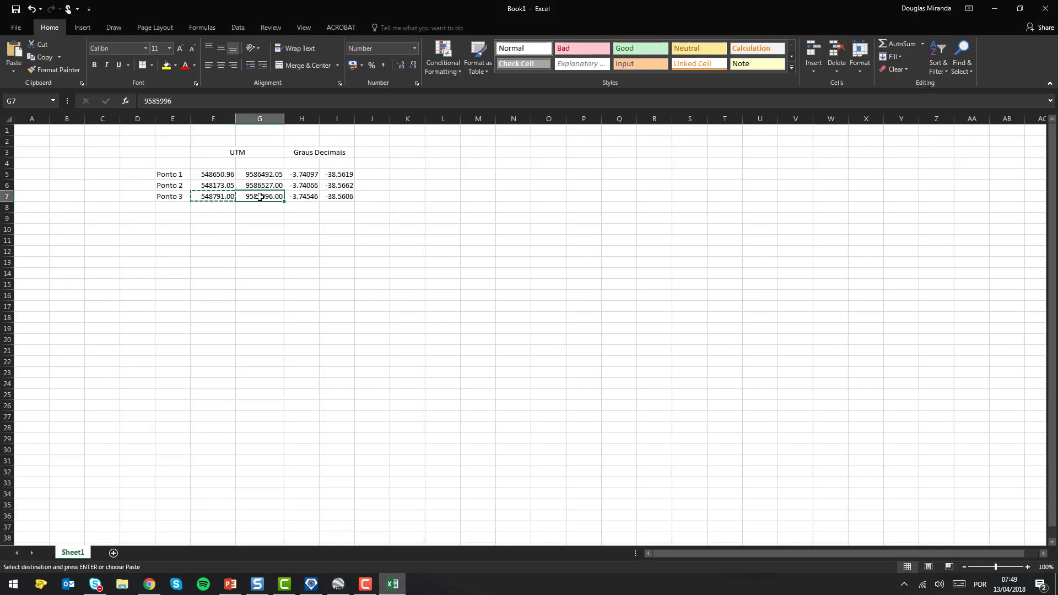
{"action": "left_click", "coordinate": [311, 585]}
{"action": "left_click_drag", "start_coordinate": [1006, 251], "coordinate": [895, 251]}
{"action": "key", "text": "ctrl+v"}
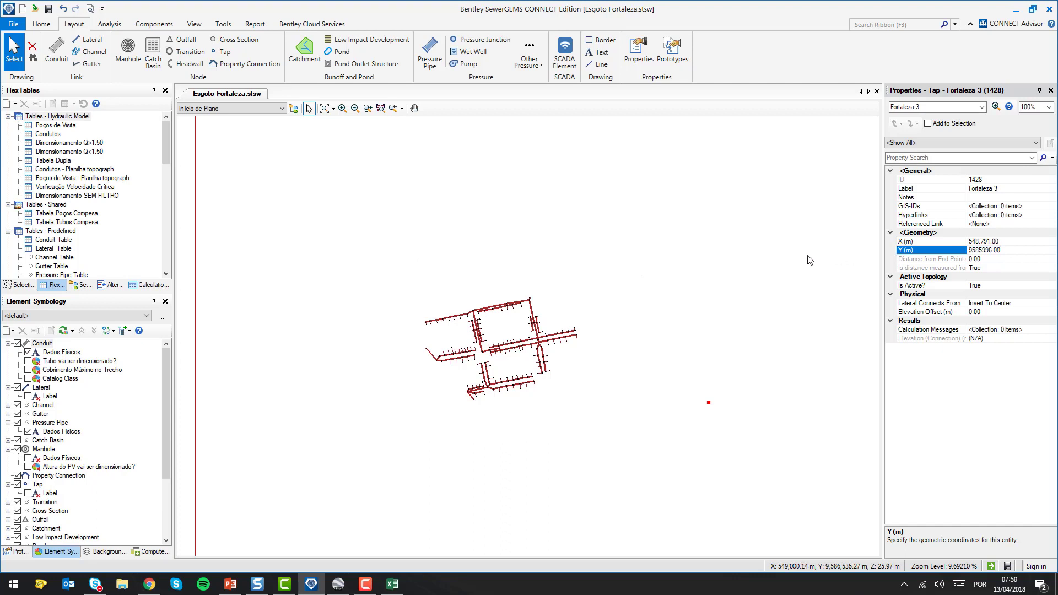
{"action": "key", "text": "Return"}
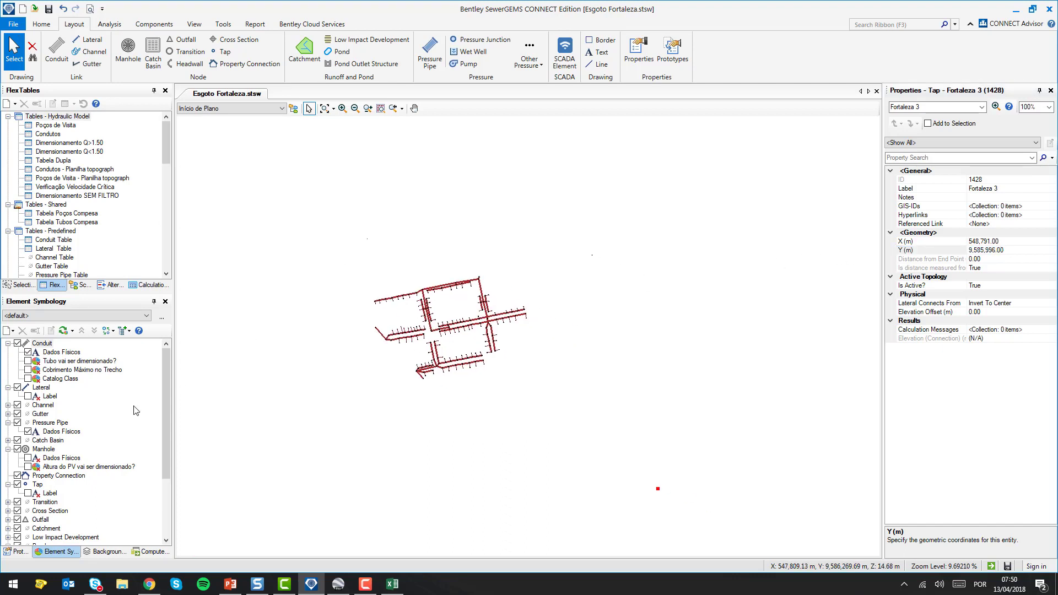
- Set the Tap element symbology's symbol size multiplier to 10
{"action": "left_click", "coordinate": [28, 486]}
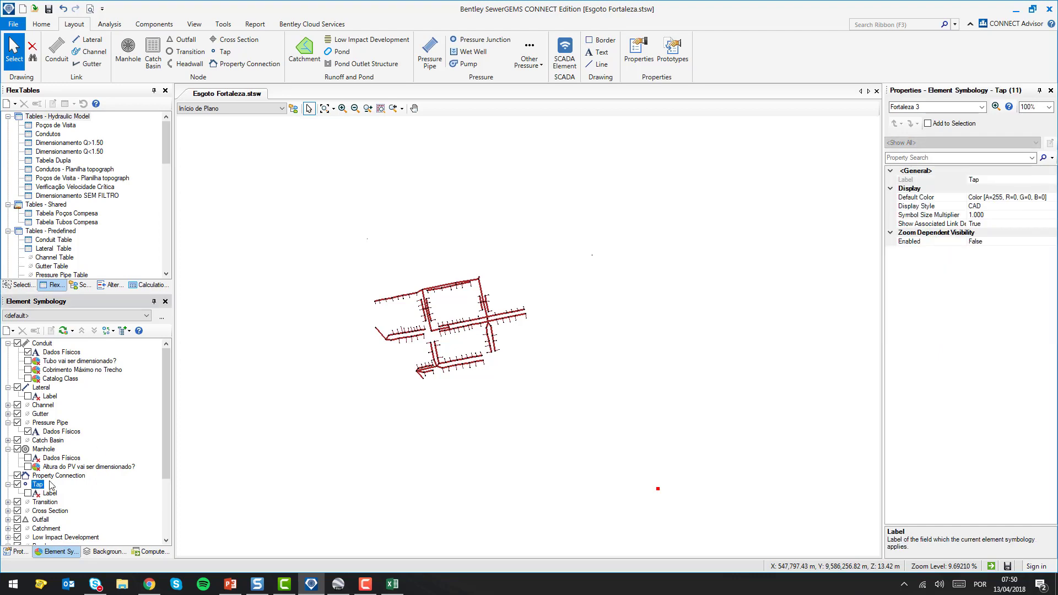
{"action": "left_click", "coordinate": [980, 216]}
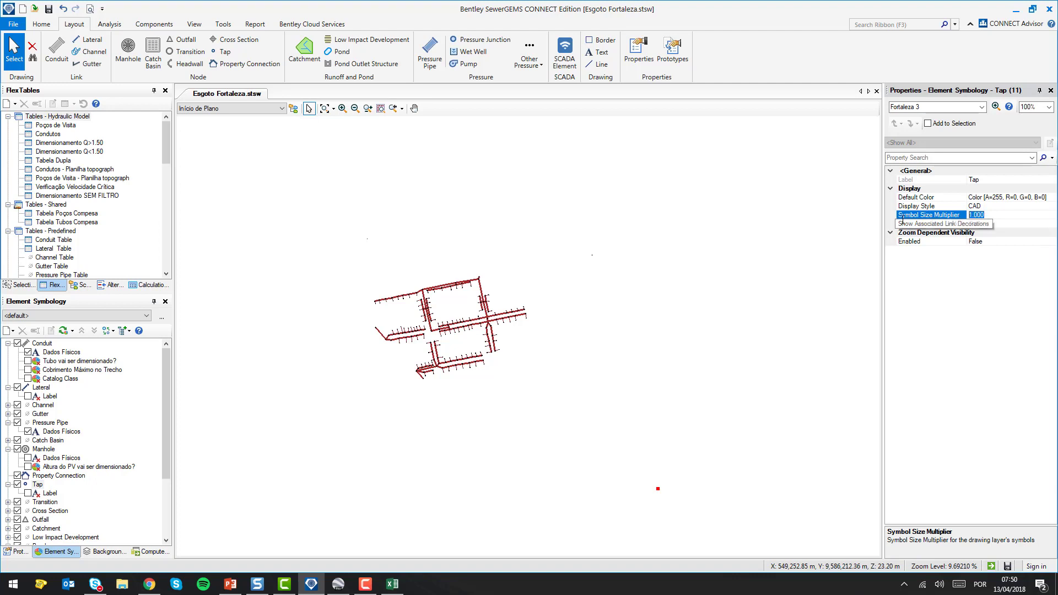
{"action": "type", "text": "10"}
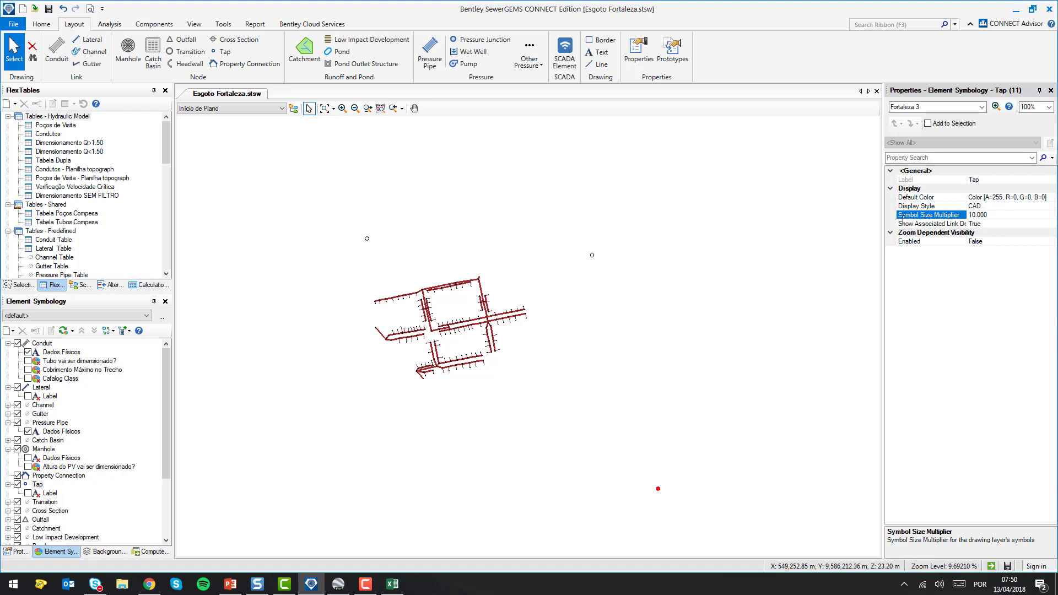
- Turn on the Tap label annotation and set its height multiplier to 10
{"action": "left_click", "coordinate": [28, 494]}
{"action": "right_click", "coordinate": [50, 495]}
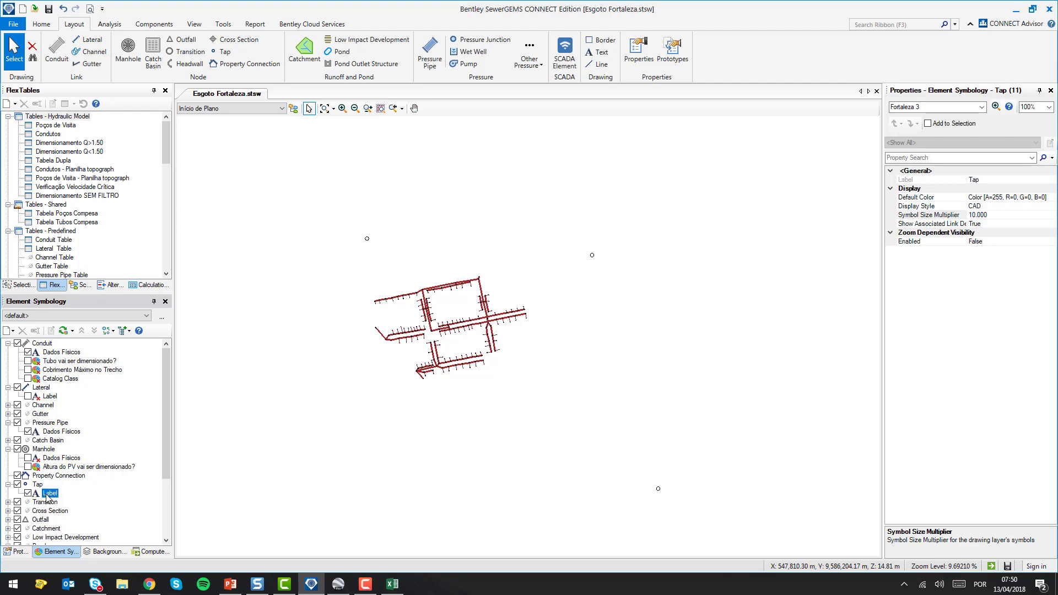
{"action": "left_click", "coordinate": [72, 487]}
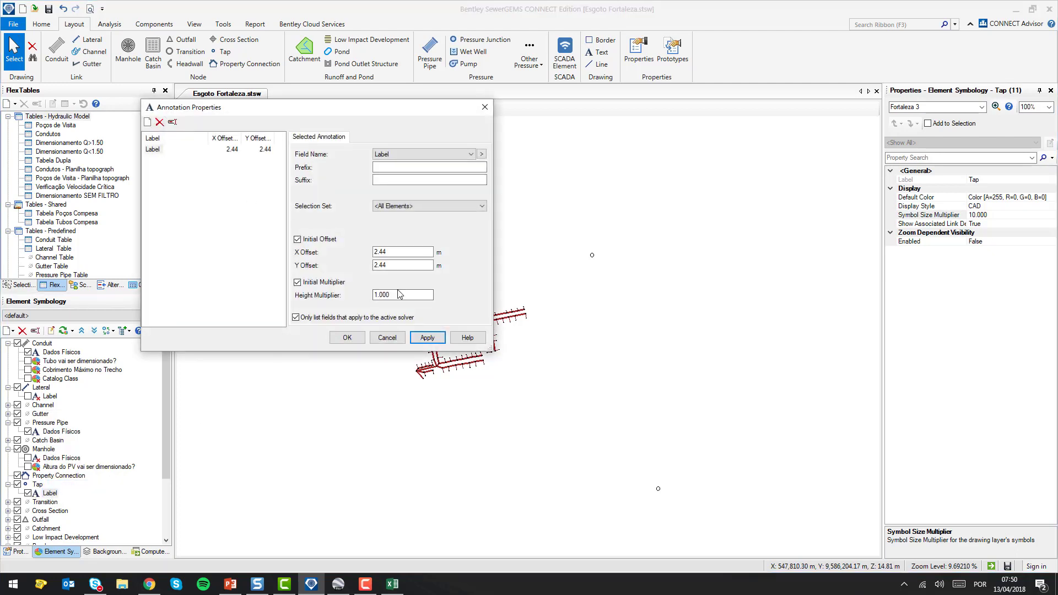
{"action": "double_click", "coordinate": [398, 296]}
{"action": "type", "text": "10"}
{"action": "left_click", "coordinate": [426, 338]}
{"action": "left_click", "coordinate": [347, 337]}
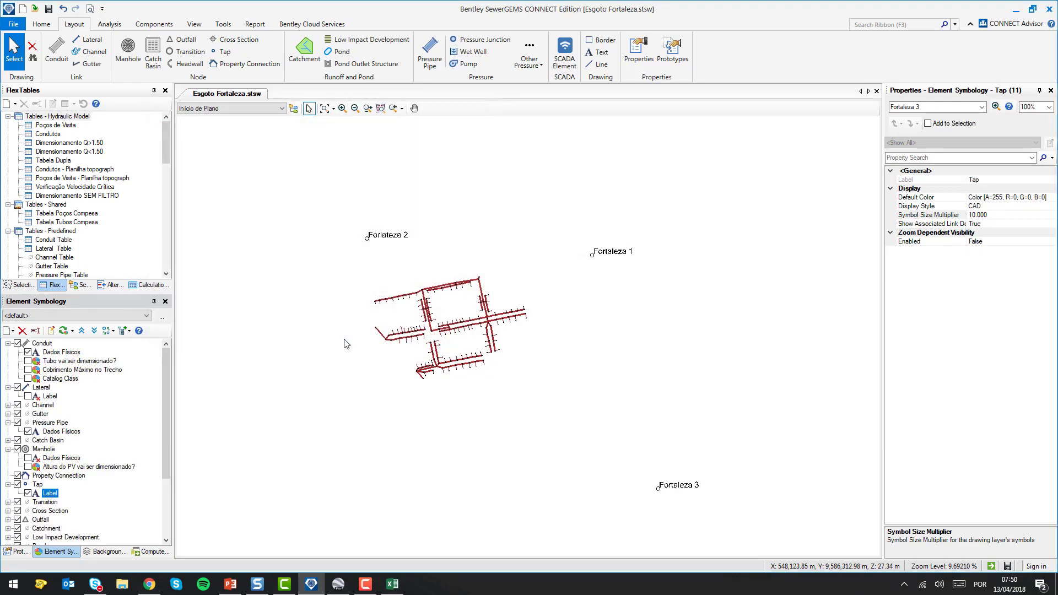
- Add a new Bing Maps background layer to the Esgoto Fortaleza 2 model
{"action": "scroll", "coordinate": [332, 229], "scroll_direction": "up", "scroll_amount": 3}
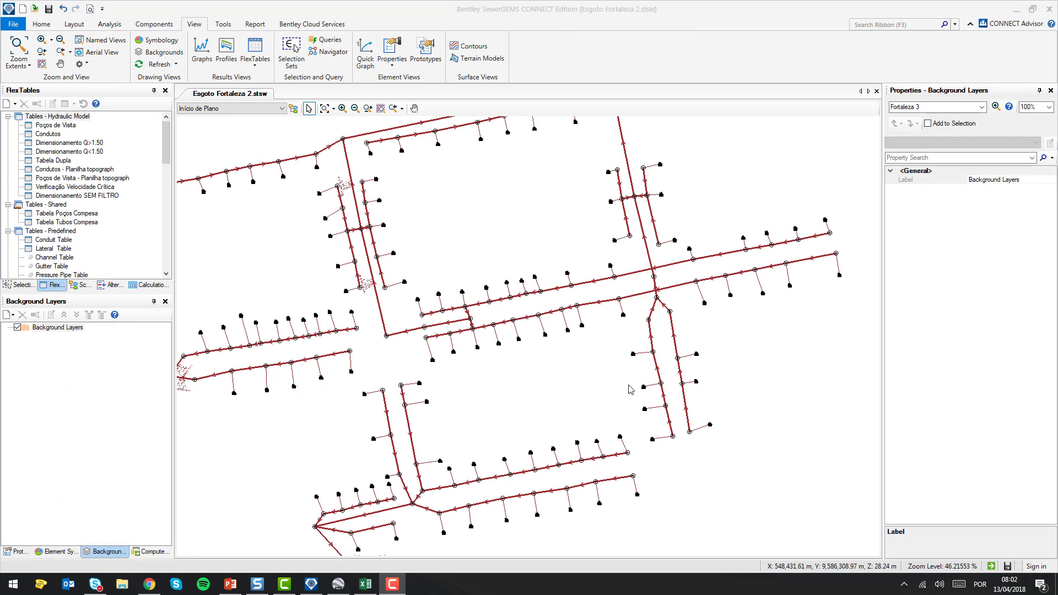
{"action": "scroll", "coordinate": [612, 389], "scroll_direction": "down", "scroll_amount": 3}
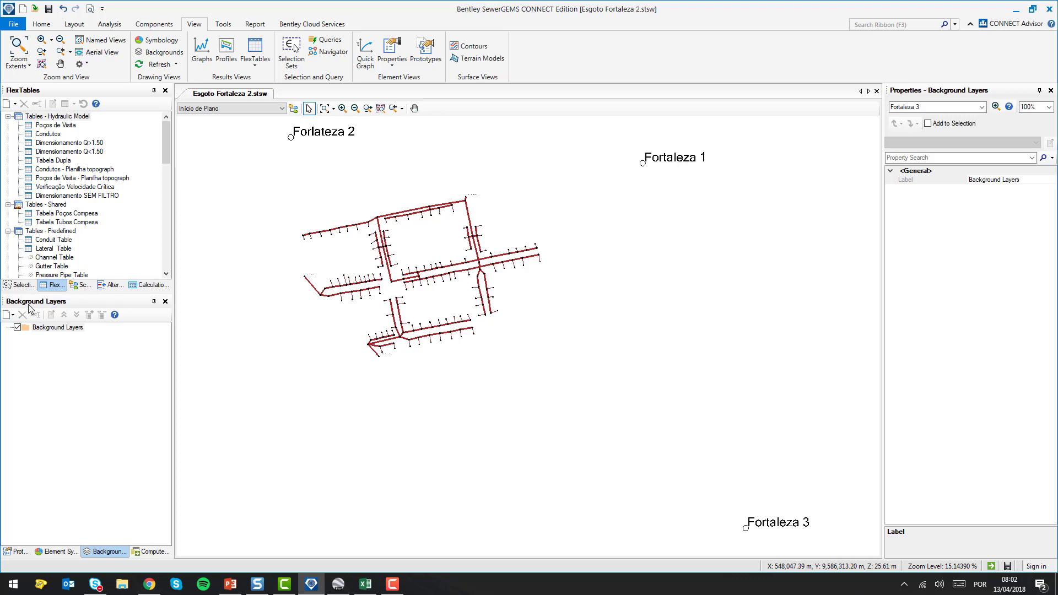
{"action": "left_click", "coordinate": [44, 329]}
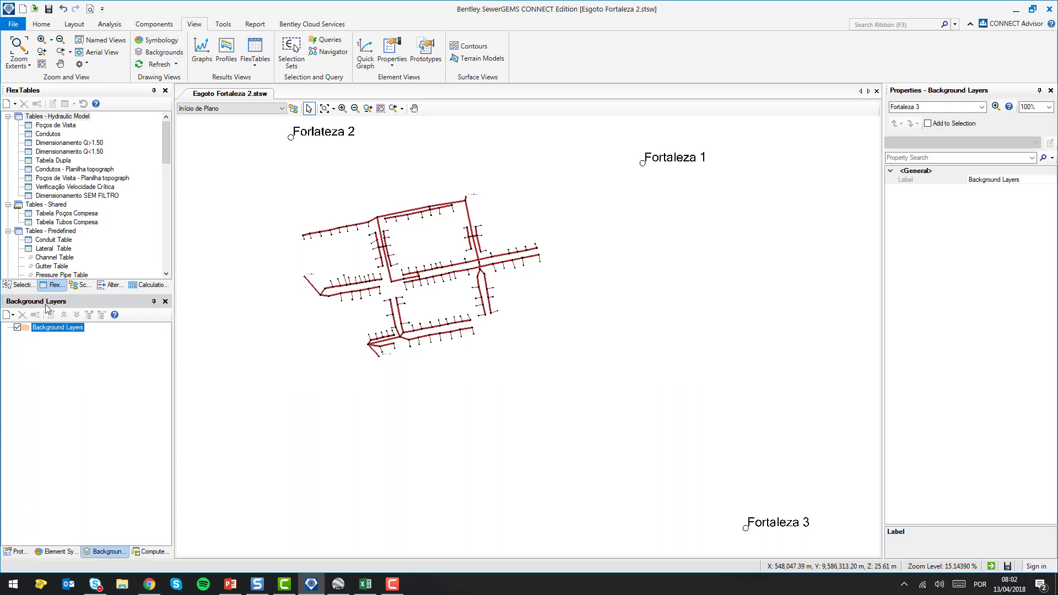
{"action": "right_click", "coordinate": [53, 329]}
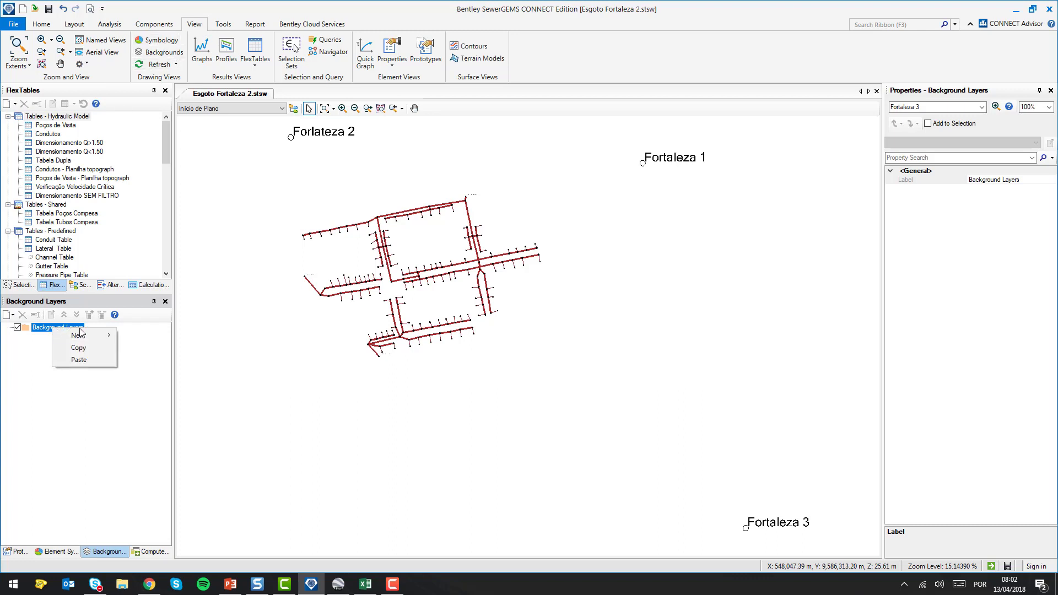
{"action": "mouse_move", "coordinate": [80, 335]}
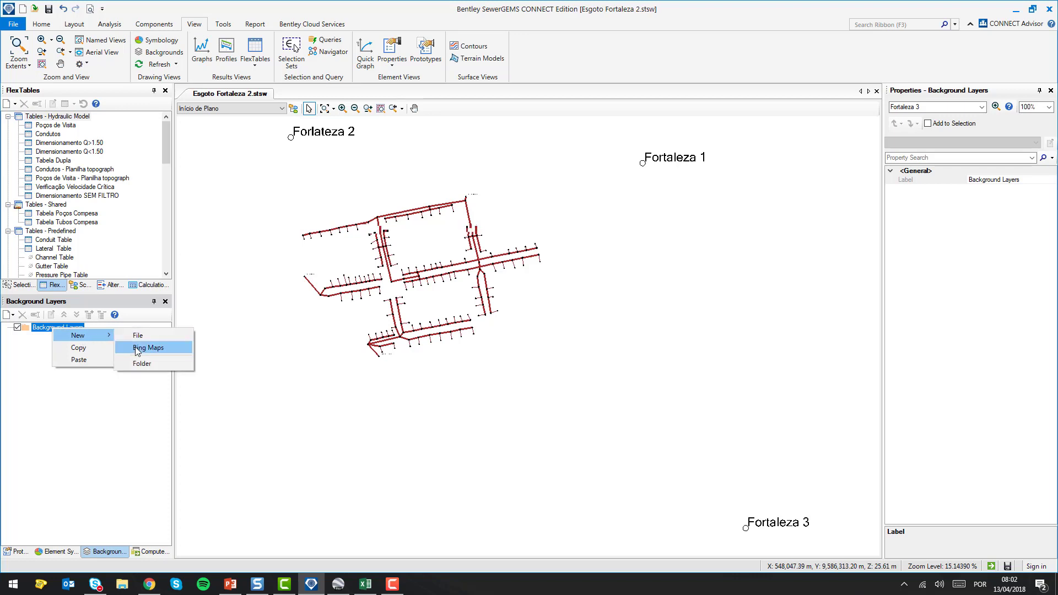
{"action": "left_click", "coordinate": [137, 349]}
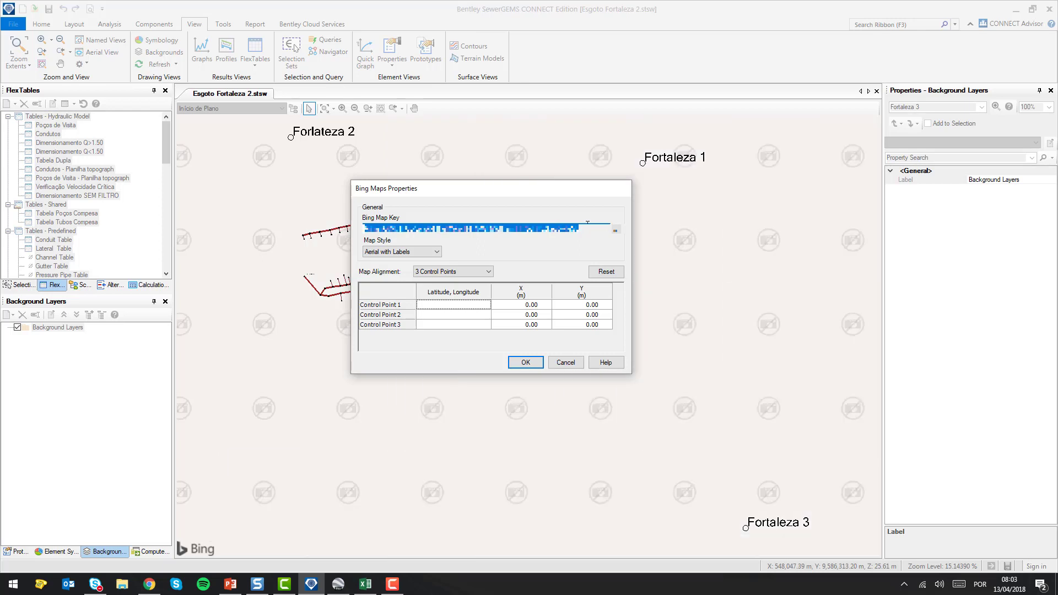
- Check the Bing Maps key entry and the available map styles, keeping the Aerial with Labels style
{"action": "left_click", "coordinate": [615, 233]}
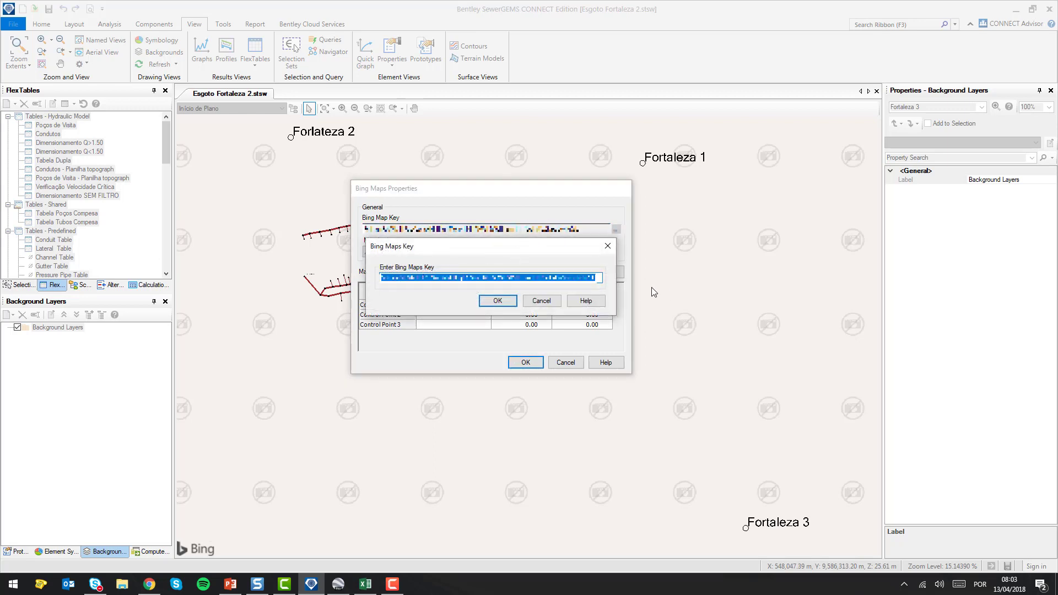
{"action": "left_click", "coordinate": [548, 301]}
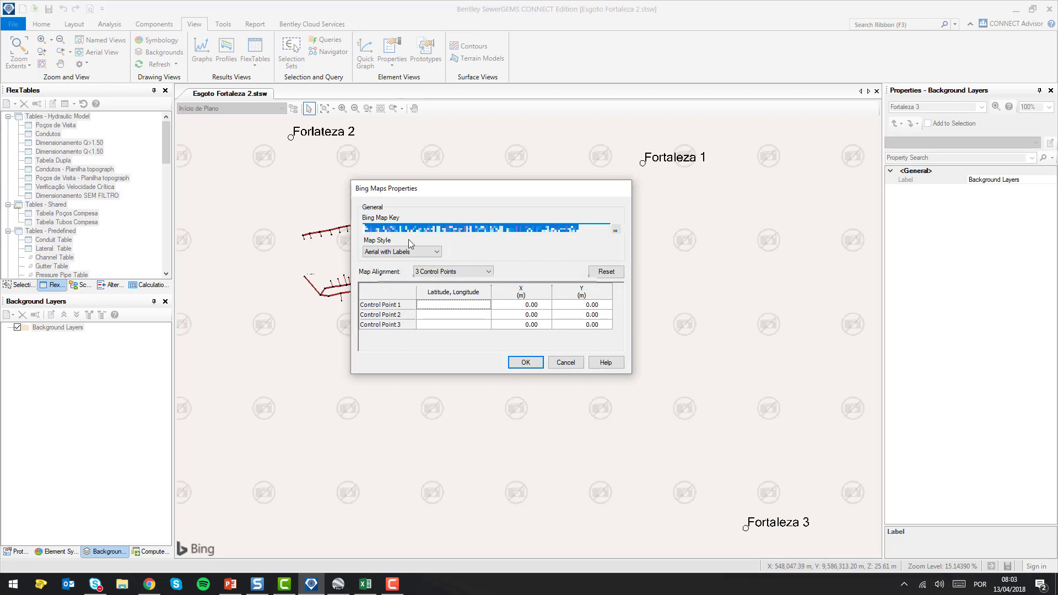
{"action": "left_click", "coordinate": [390, 254]}
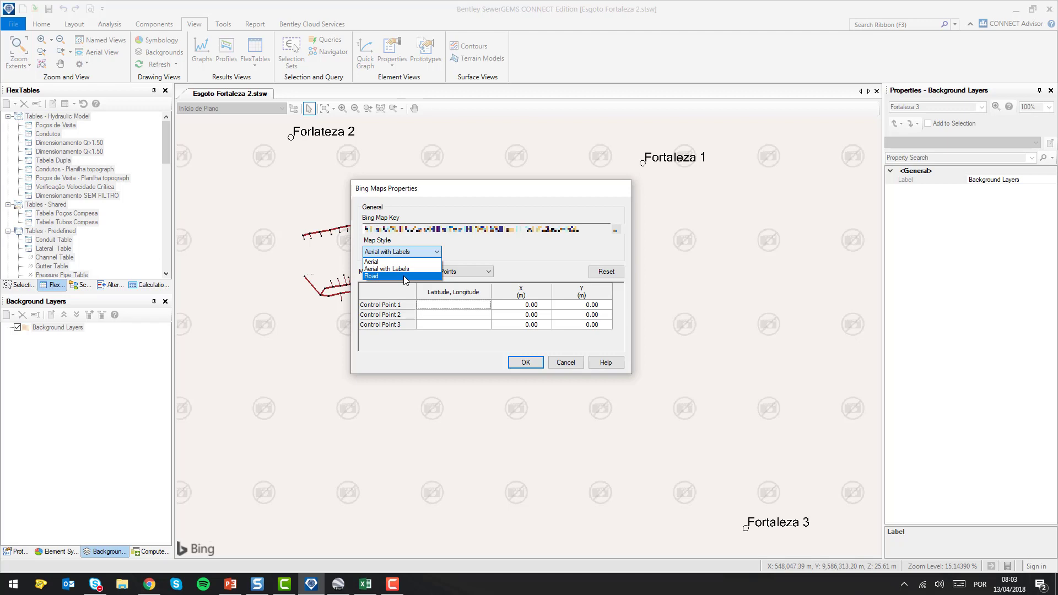
{"action": "left_click", "coordinate": [546, 249]}
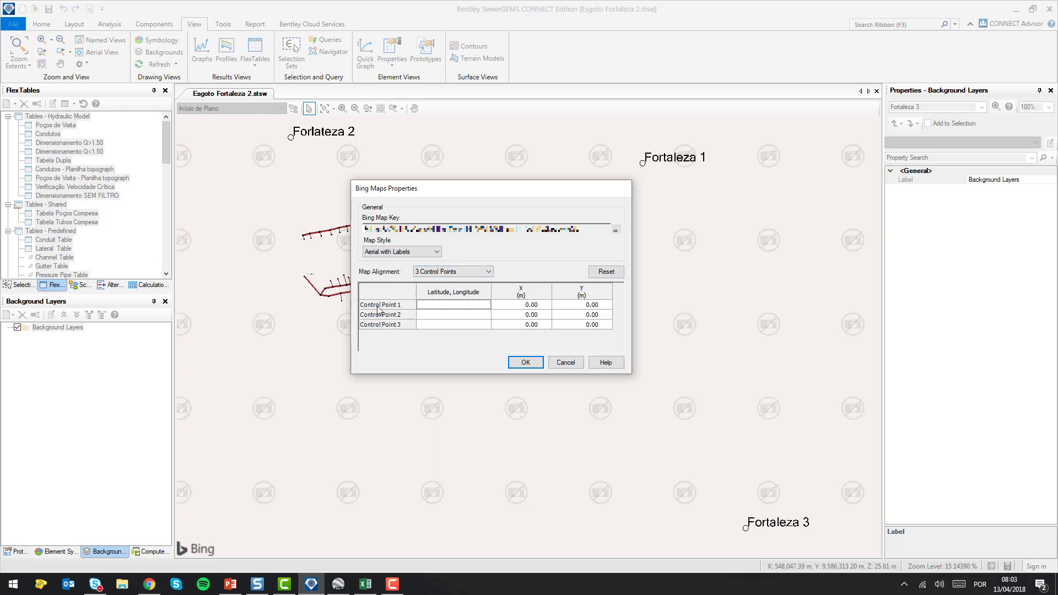
- Pick the centre of the Fortaleza 1 tap in the drawing as Control Point 1's location, at X 548650.87, Y 9586491.88
{"action": "left_click", "coordinate": [512, 307]}
{"action": "left_click", "coordinate": [544, 304]}
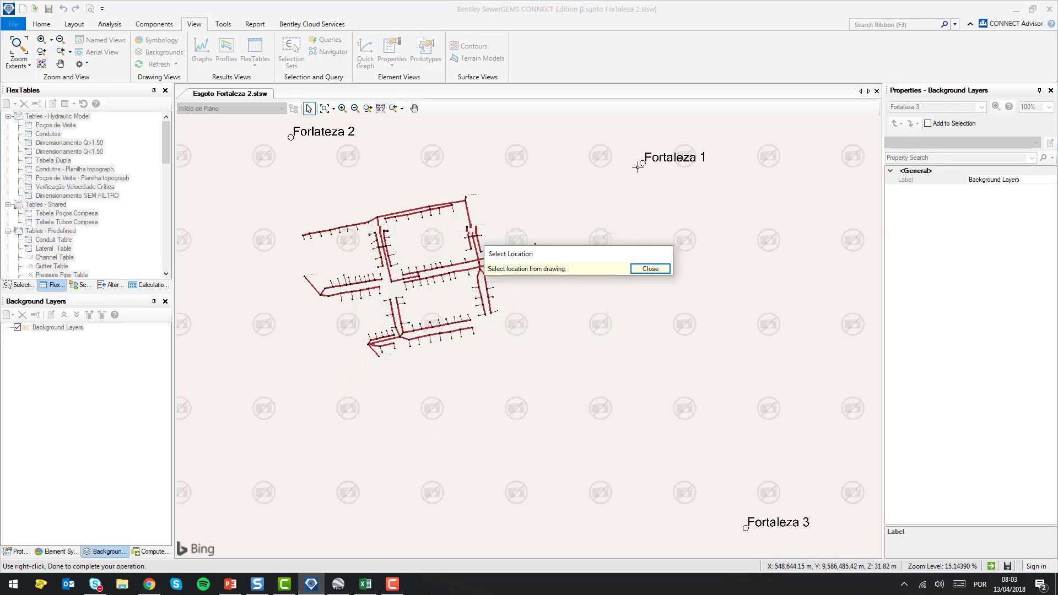
{"action": "scroll", "coordinate": [633, 181], "scroll_direction": "up", "scroll_amount": 6}
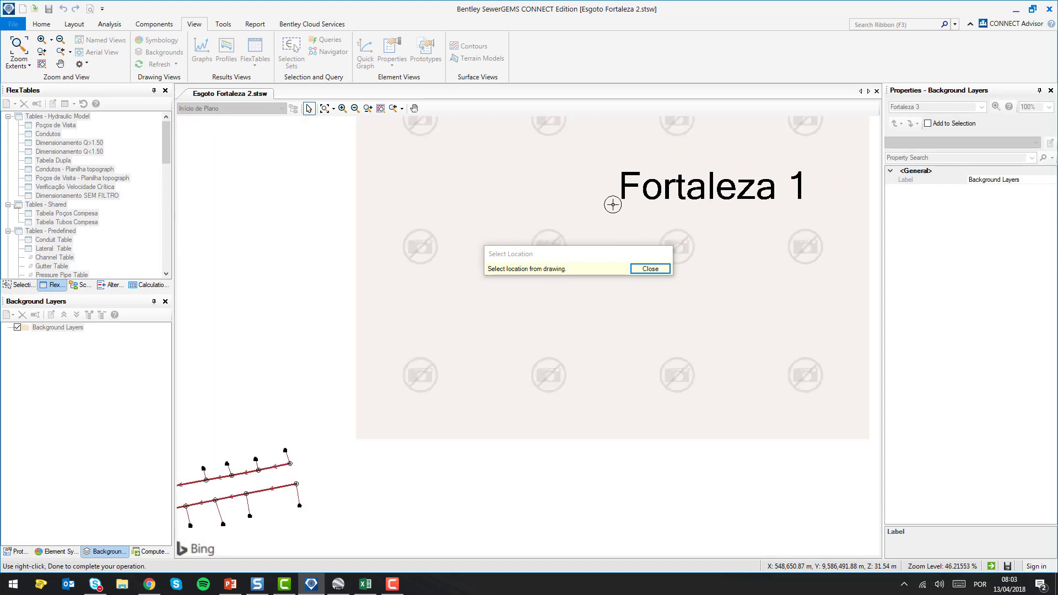
{"action": "left_click", "coordinate": [613, 204]}
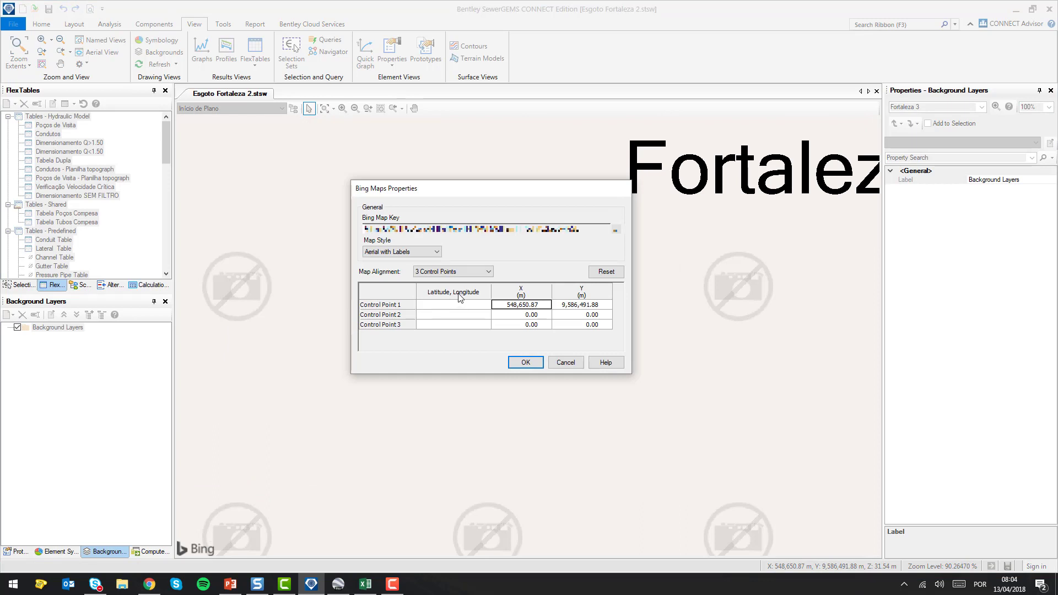
- Copy Ponto 1's decimal-degree latitude -3.740973 from Excel cell H5 into Control Point 1's latitude and longitude value in SewerGEMS
{"action": "left_click", "coordinate": [364, 583]}
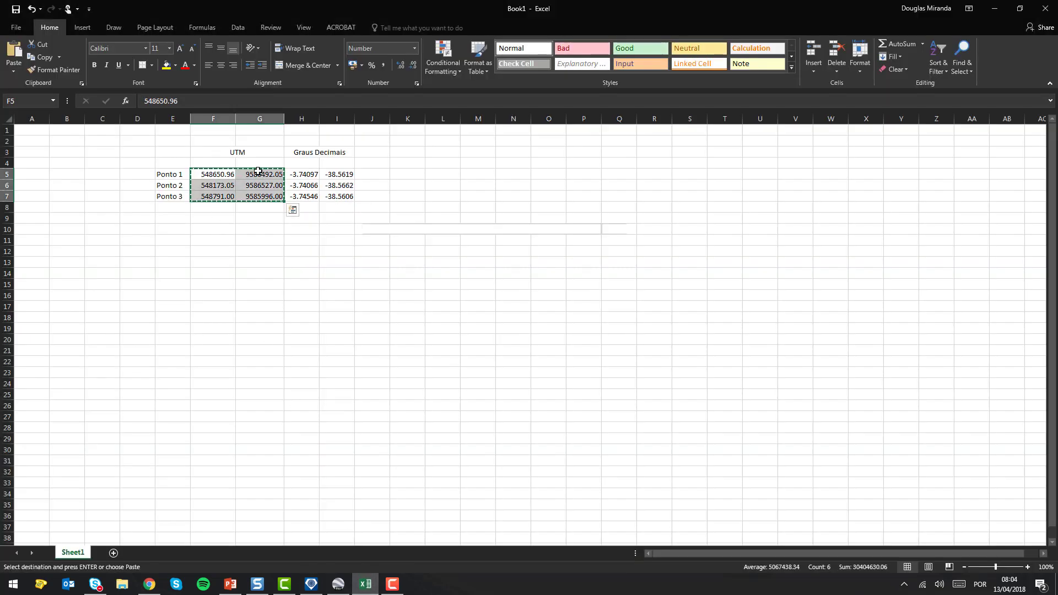
{"action": "left_click", "coordinate": [307, 175]}
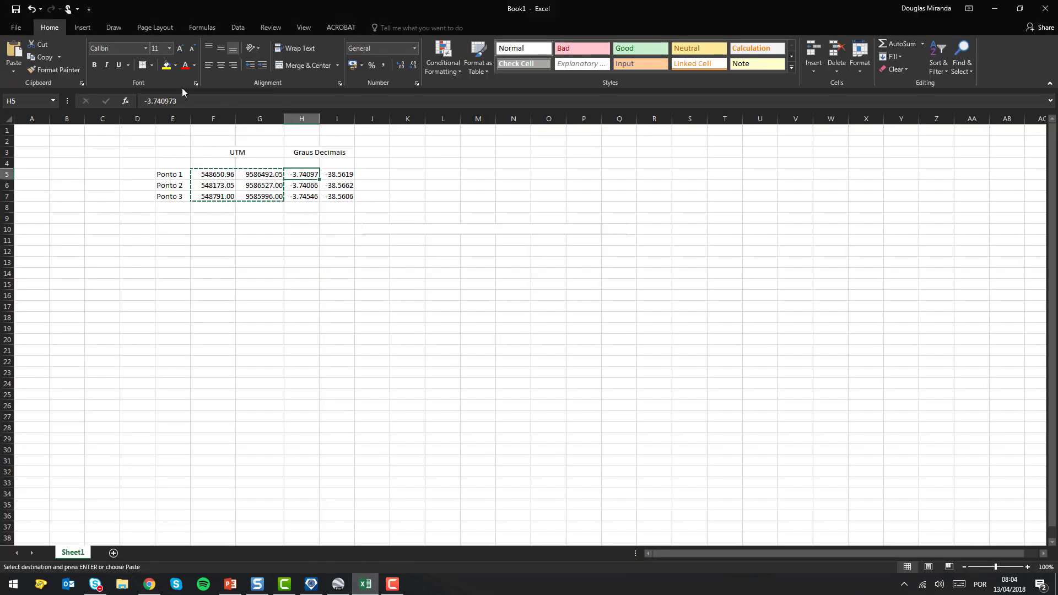
{"action": "key", "text": "ctrl+c"}
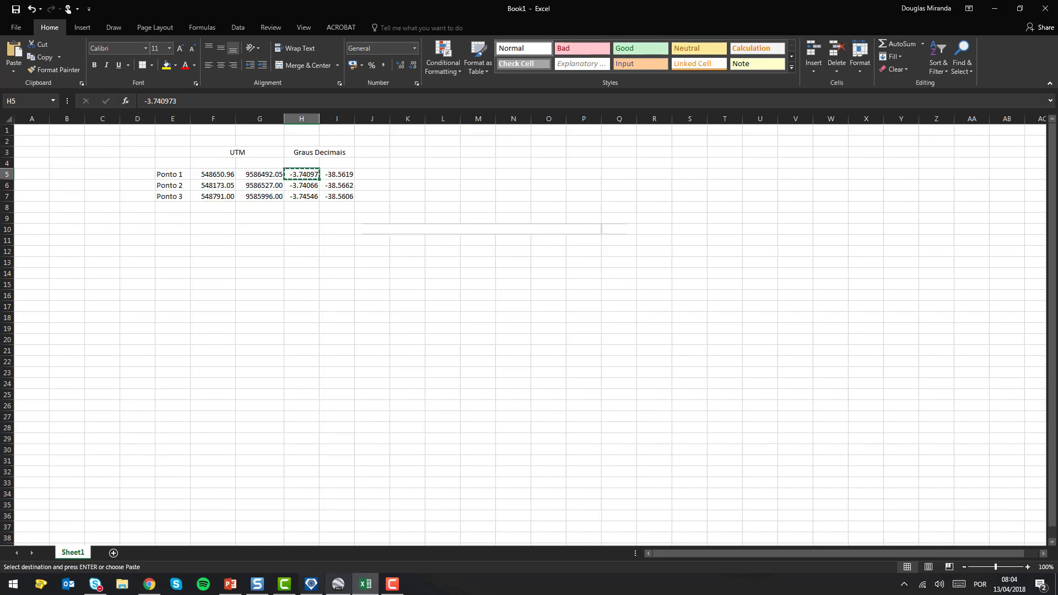
{"action": "left_click", "coordinate": [311, 584]}
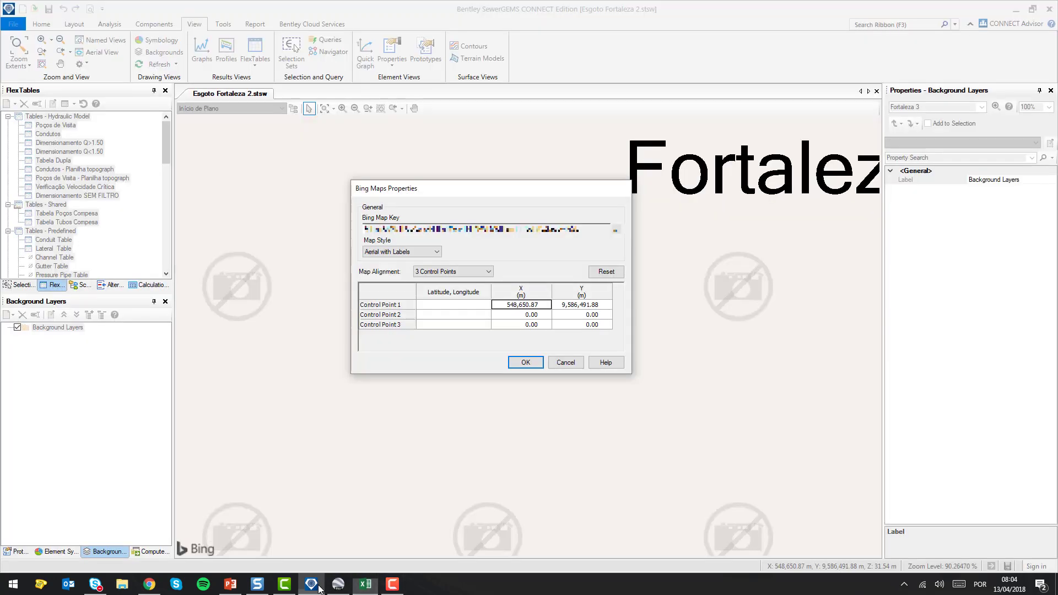
{"action": "left_click", "coordinate": [428, 306]}
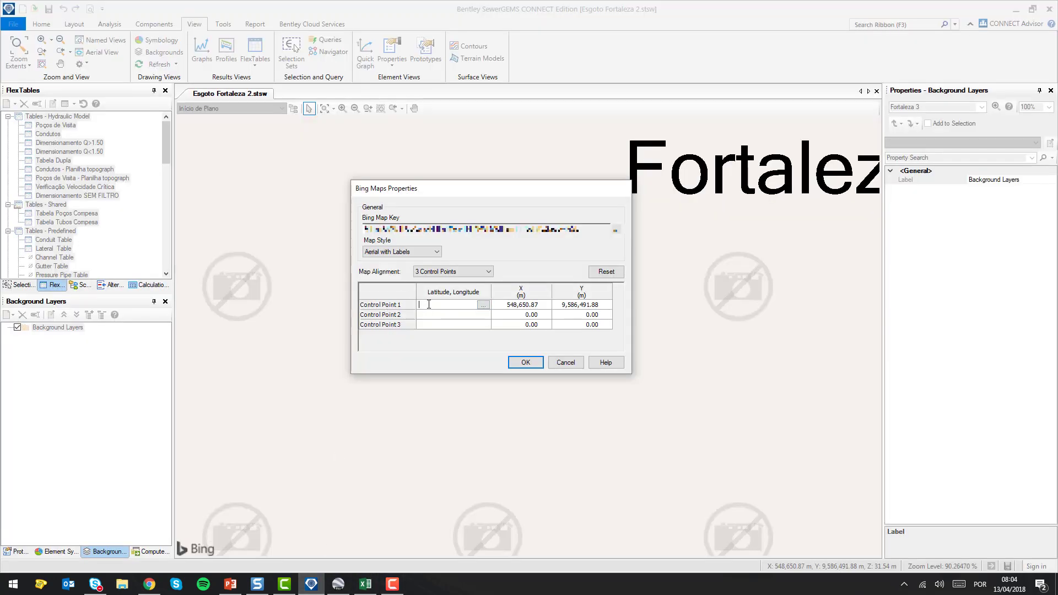
{"action": "key", "text": "ctrl+v"}
- Copy Ponto 1's decimal-degree longitude -38.561872 from Excel cell I5 and append it to Control Point 1's latitude in SewerGEMS
{"action": "left_click", "coordinate": [365, 584]}
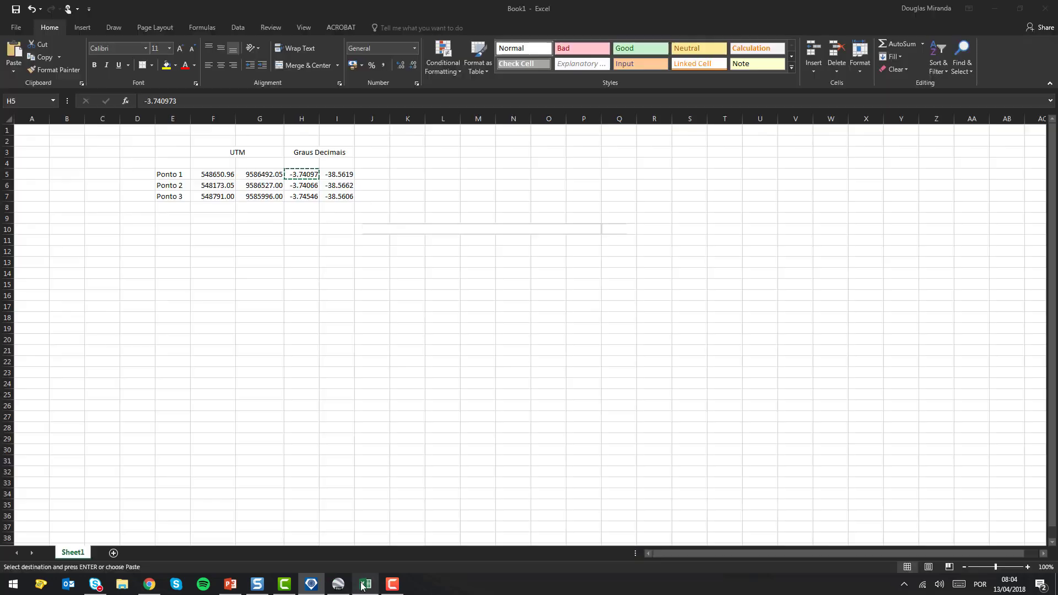
{"action": "left_click", "coordinate": [328, 174]}
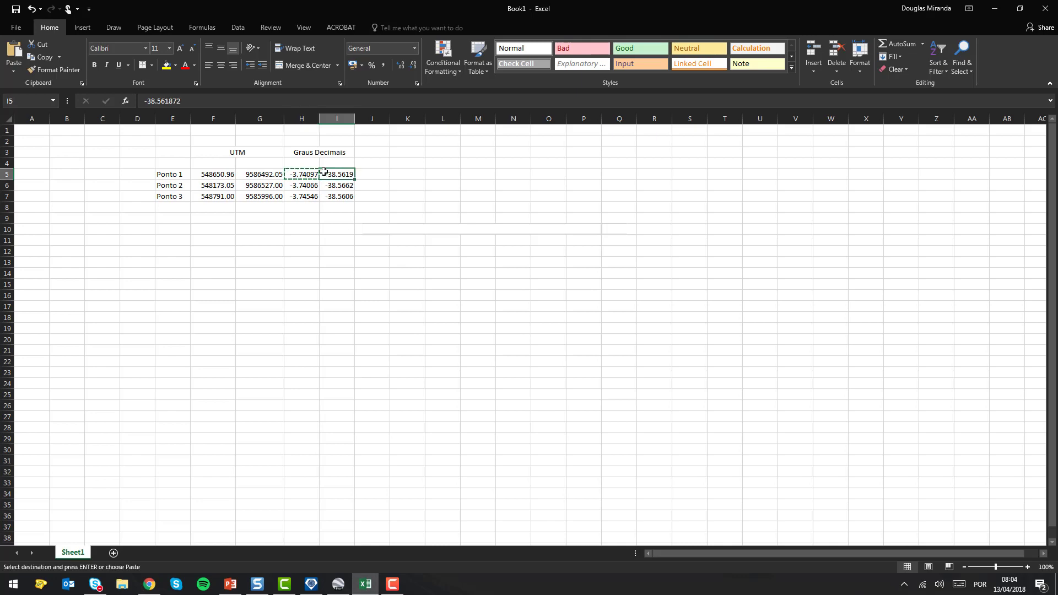
{"action": "key", "text": "ctrl+c"}
{"action": "left_click", "coordinate": [311, 584]}
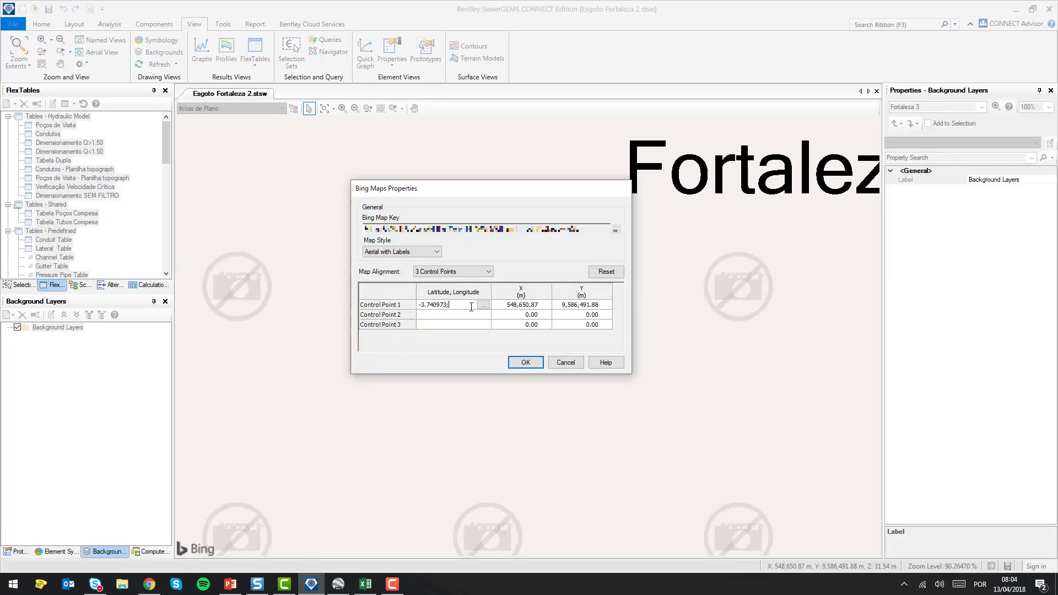
{"action": "key", "text": "ctrl+v"}
- Pick the centre of the Forlateza 2 tap in the drawing as Control Point 2's location, at X 548173.05, Y 9586526.81
{"action": "left_click", "coordinate": [504, 318]}
{"action": "left_click", "coordinate": [544, 316]}
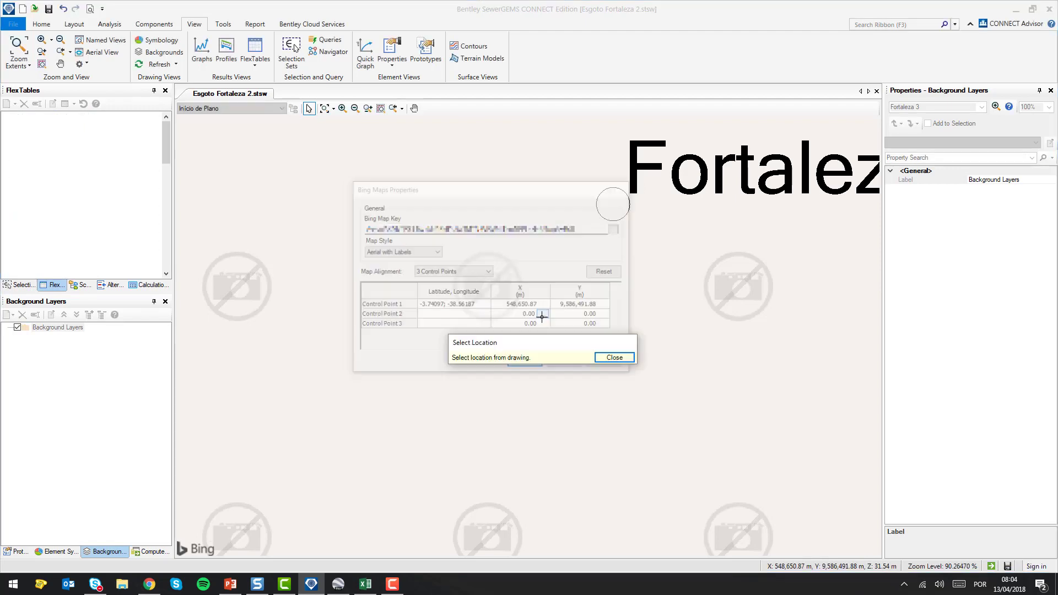
{"action": "scroll", "coordinate": [540, 314], "scroll_direction": "down", "scroll_amount": 5}
{"action": "scroll", "coordinate": [423, 299], "scroll_direction": "up", "scroll_amount": 2}
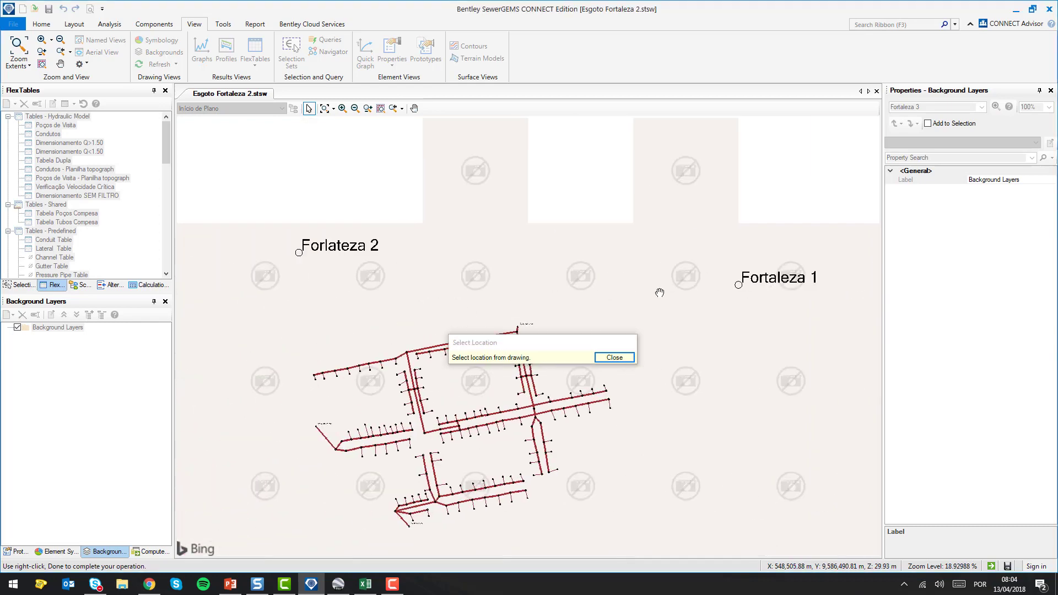
{"action": "scroll", "coordinate": [371, 264], "scroll_direction": "up", "scroll_amount": 4}
{"action": "scroll", "coordinate": [381, 268], "scroll_direction": "up", "scroll_amount": 2}
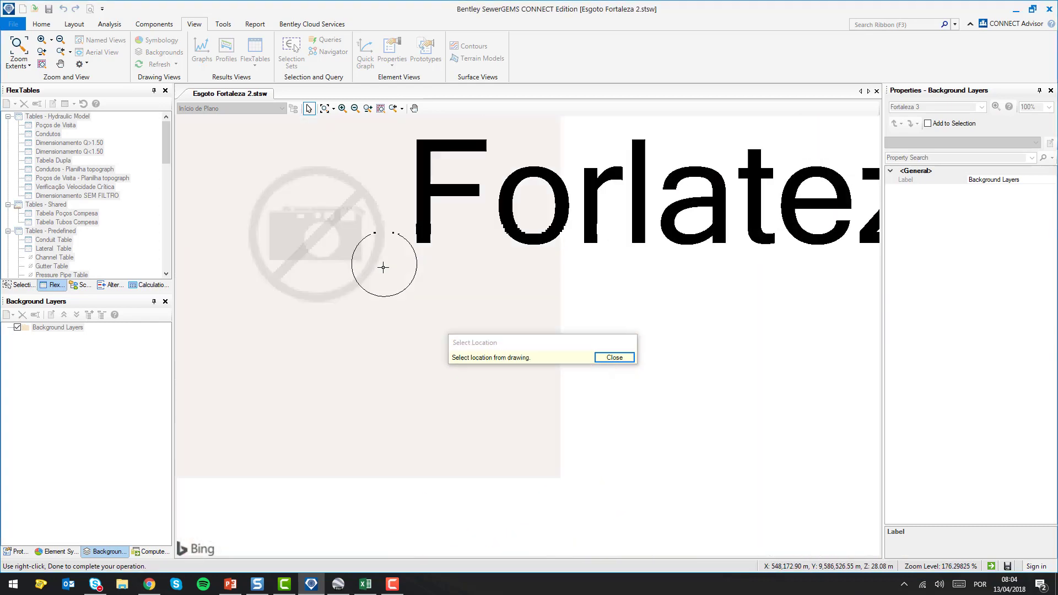
{"action": "left_click", "coordinate": [383, 265]}
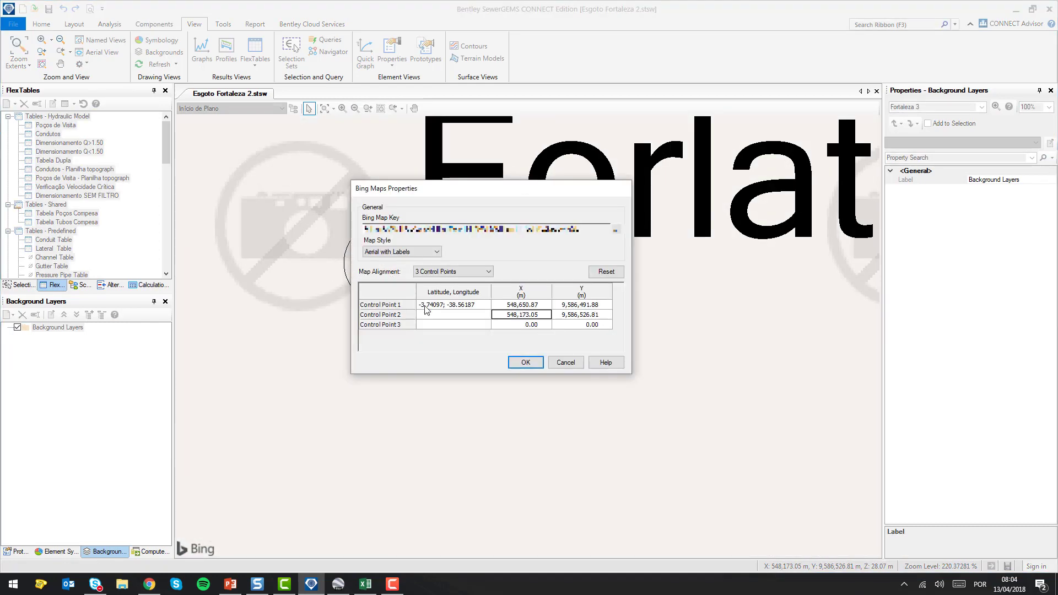
- Copy Ponto 2's latitude -3.740659 from Excel cell H6 into Control Point 2's coordinates in SewerGEMS, followed by a semicolon
{"action": "left_click", "coordinate": [366, 583]}
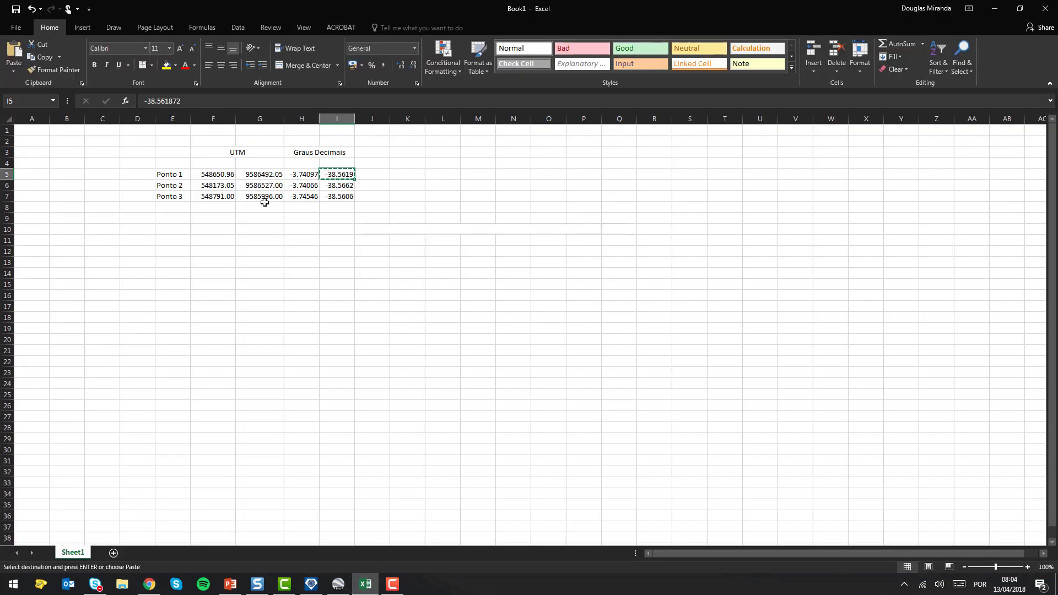
{"action": "left_click", "coordinate": [301, 186]}
{"action": "key", "text": "ctrl+c"}
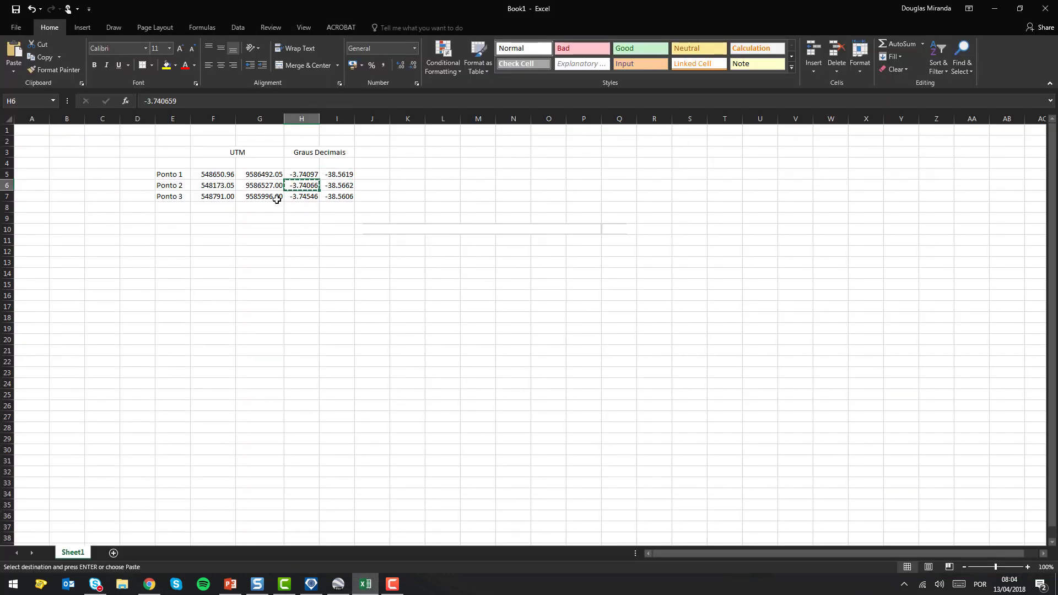
{"action": "left_click", "coordinate": [312, 584]}
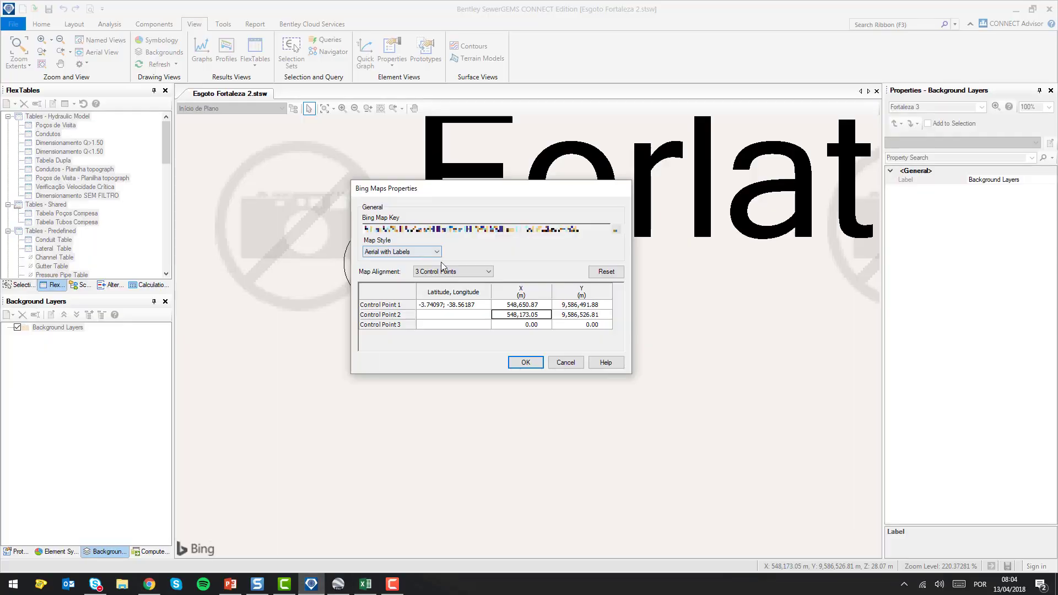
{"action": "left_click", "coordinate": [450, 315]}
{"action": "key", "text": "ctrl+v"}
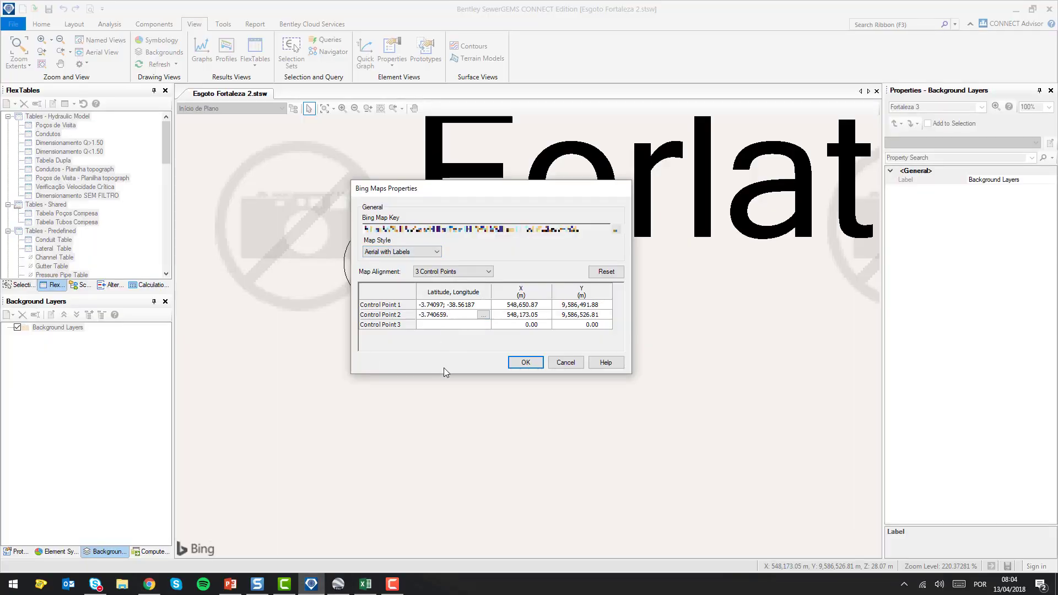
{"action": "type", "text": ";"}
- Copy Ponto 2's longitude -38.566167 from Excel cell I6 and append it to Control Point 2's latitude in SewerGEMS
{"action": "left_click", "coordinate": [365, 583]}
{"action": "left_click", "coordinate": [337, 185]}
{"action": "key", "text": "ctrl+c"}
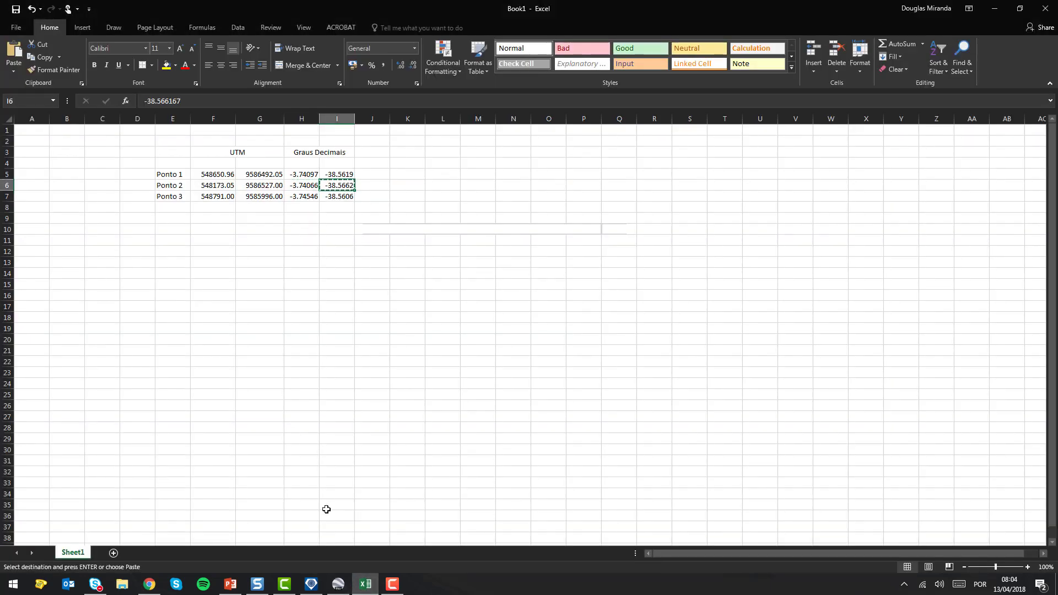
{"action": "left_click", "coordinate": [311, 584]}
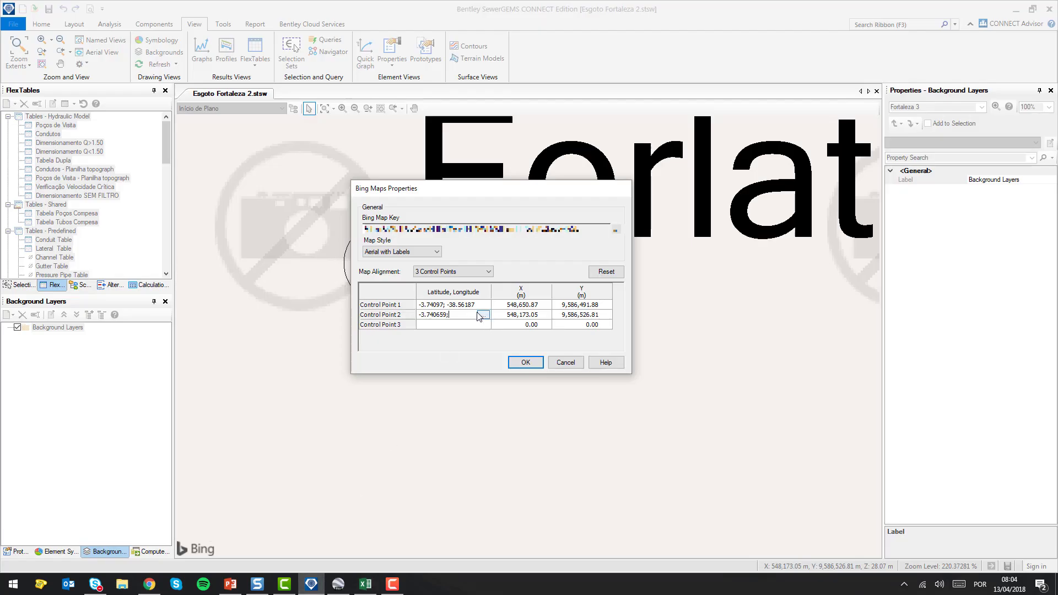
{"action": "key", "text": "ctrl+v"}
- Pick the centre of the Fortaleza 3 tap in the drawing as Control Point 3's location, at X 548790.89, Y 9585995.95
{"action": "left_click", "coordinate": [508, 325]}
{"action": "left_click", "coordinate": [545, 324]}
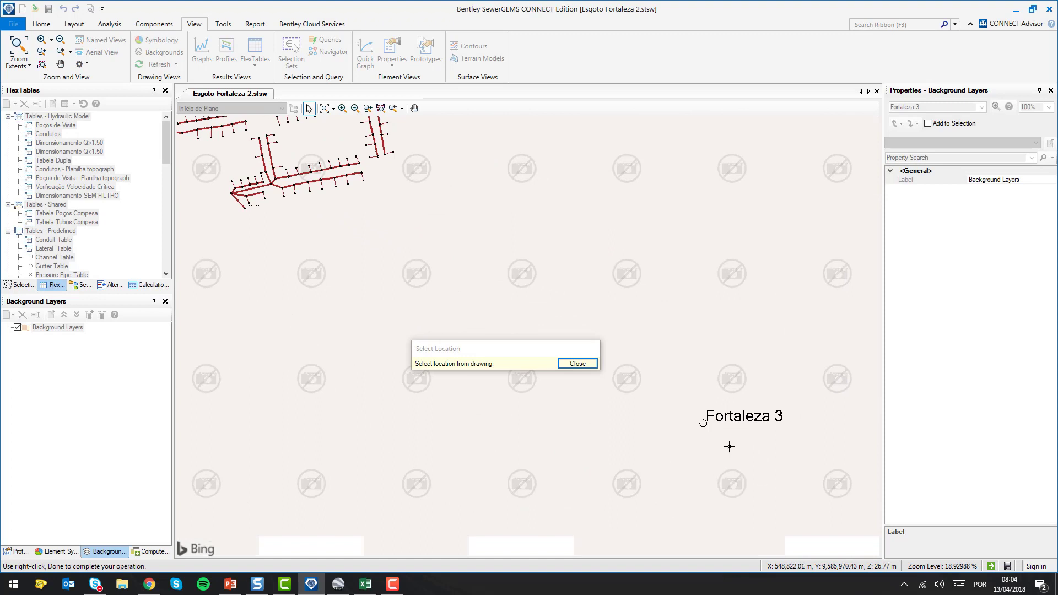
{"action": "scroll", "coordinate": [716, 430], "scroll_direction": "up", "scroll_amount": 8}
{"action": "left_click_drag", "start_coordinate": [501, 214], "coordinate": [452, 226]}
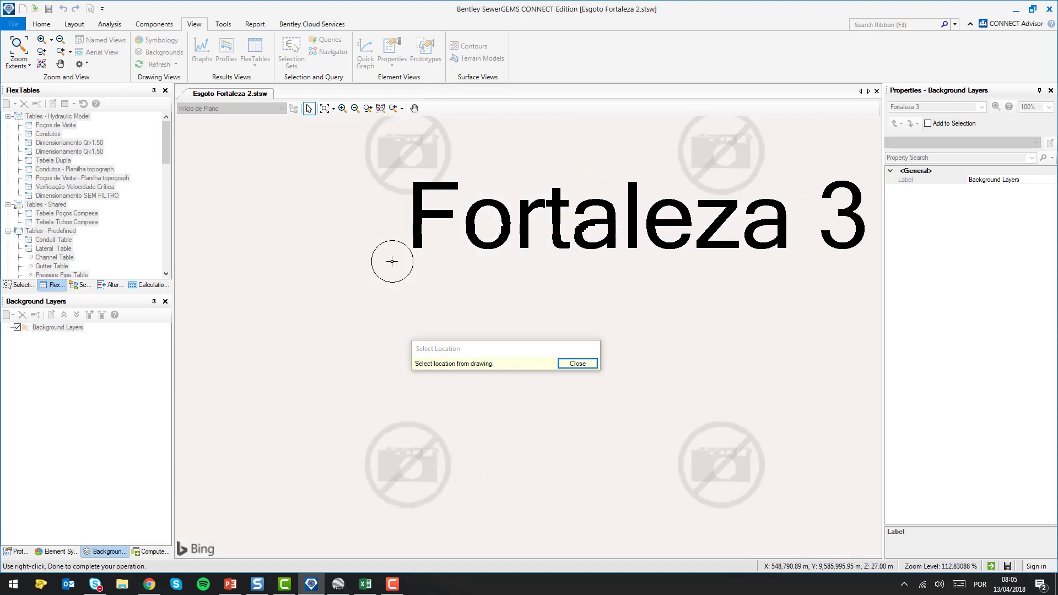
{"action": "left_click", "coordinate": [391, 261]}
- Copy Ponto 3's latitude -3.74546 from Excel cell H7 into Control Point 3's coordinates in SewerGEMS, followed by a semicolon
{"action": "left_click", "coordinate": [366, 584]}
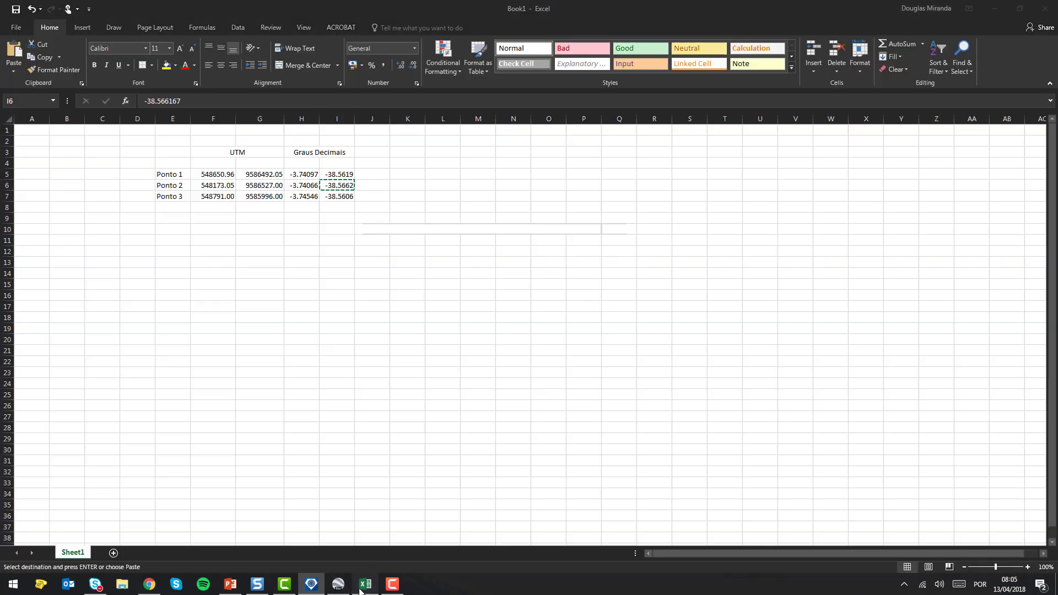
{"action": "left_click", "coordinate": [305, 200]}
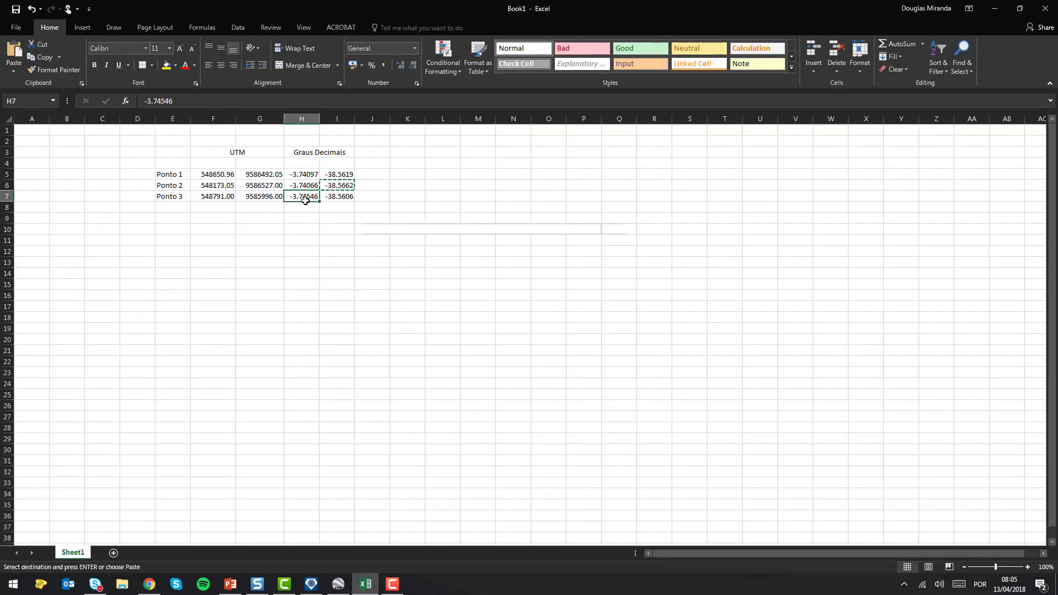
{"action": "key", "text": "ctrl+c"}
{"action": "left_click", "coordinate": [311, 584]}
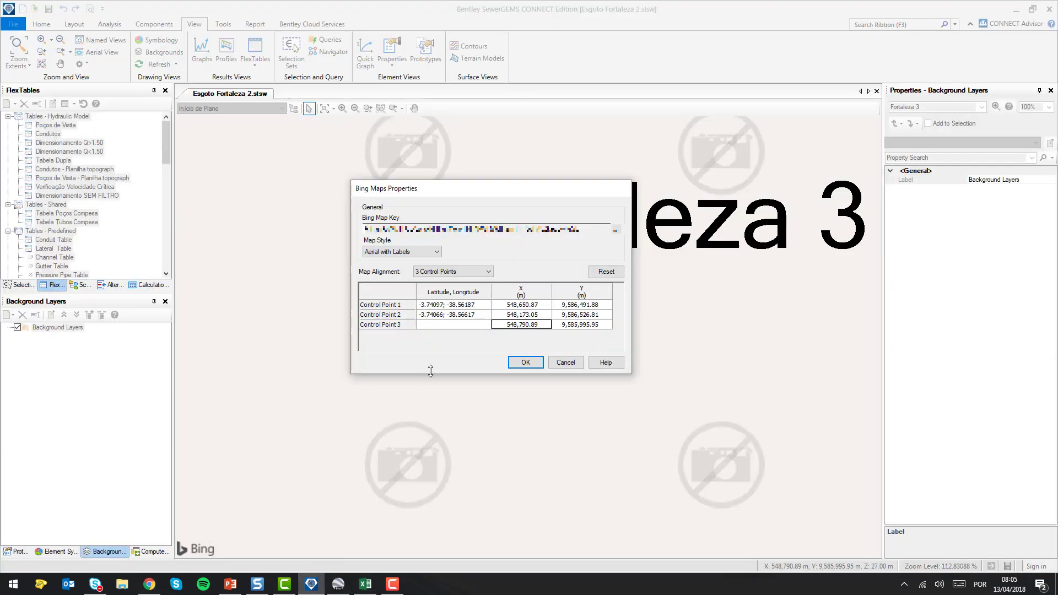
{"action": "left_click", "coordinate": [467, 325]}
- Append Ponto 3's longitude -38.5606 from Excel cell I7 to Control Point 3's latitude in SewerGEMS and apply the Bing Maps settings
{"action": "left_click", "coordinate": [365, 584]}
{"action": "left_click", "coordinate": [335, 199]}
{"action": "key", "text": "ctrl+c"}
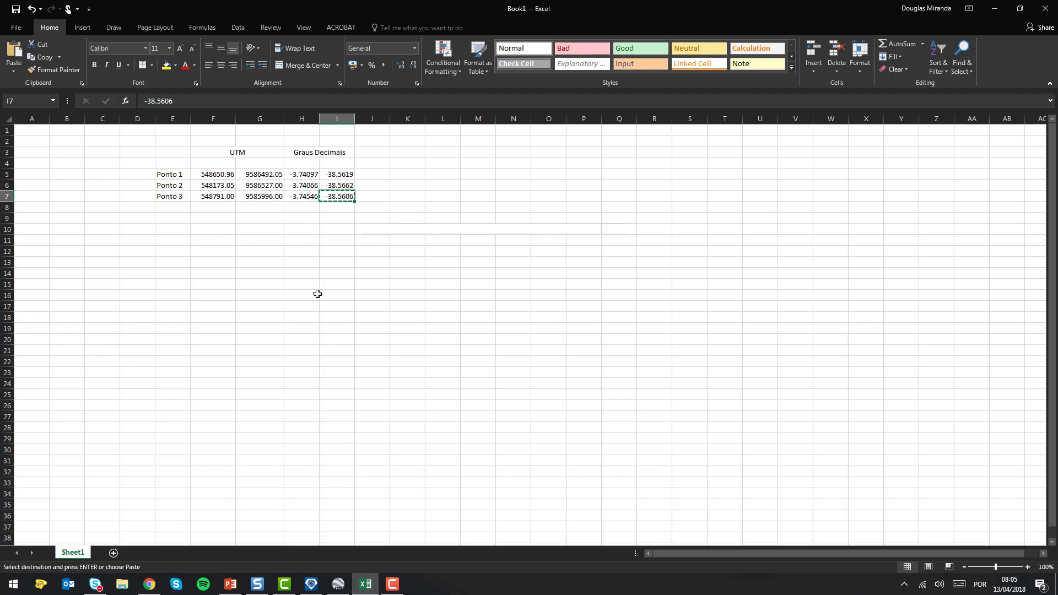
{"action": "left_click", "coordinate": [311, 584]}
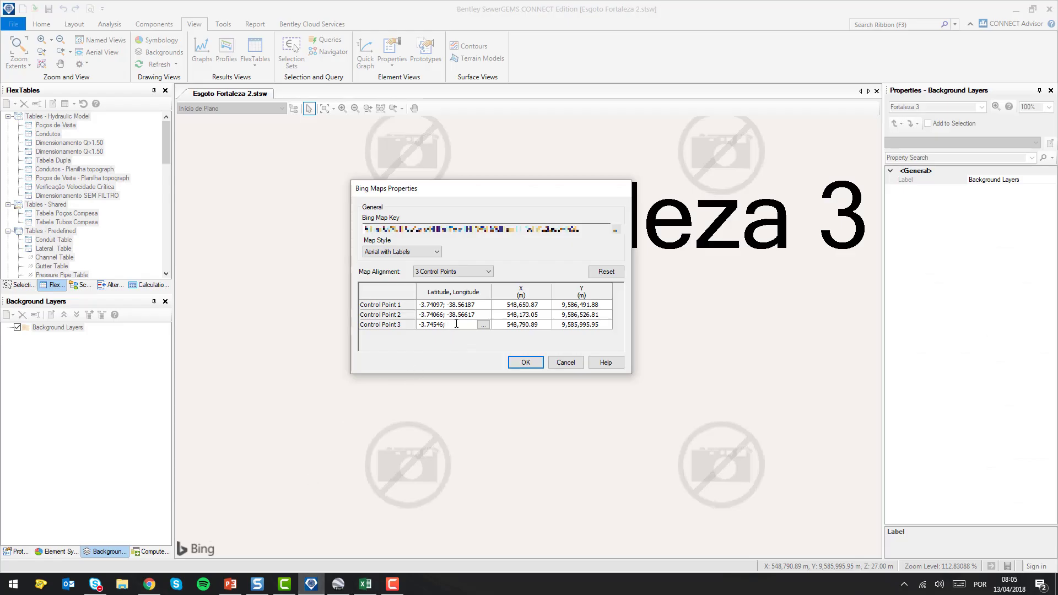
{"action": "key", "text": "ctrl+v"}
{"action": "left_click", "coordinate": [523, 364]}
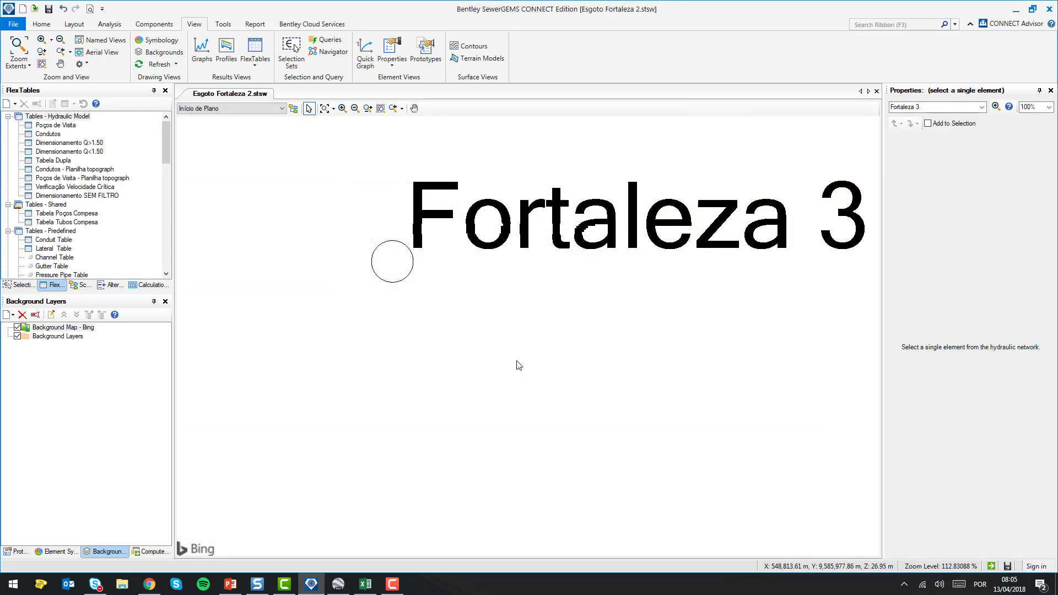
- Check the aerial map against the sewer network, and change the Bing background layer's map style to Road
{"action": "scroll", "coordinate": [461, 310], "scroll_direction": "down", "scroll_amount": 10}
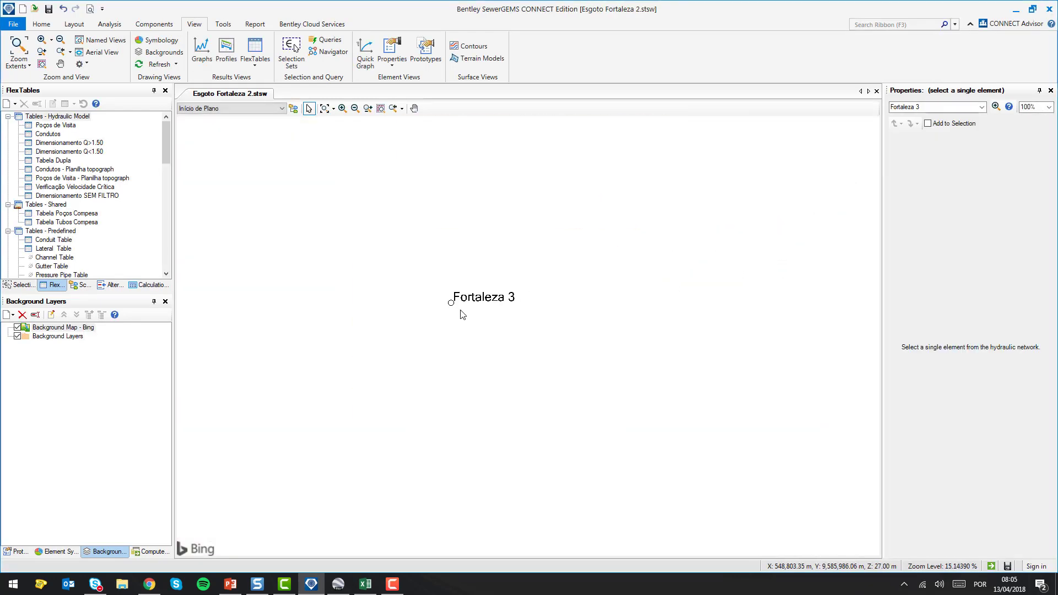
{"action": "mouse_move", "coordinate": [461, 310]}
{"action": "left_mouse_down"}
{"action": "mouse_move", "coordinate": [498, 299]}
{"action": "mouse_move", "coordinate": [532, 326]}
{"action": "left_mouse_up"}
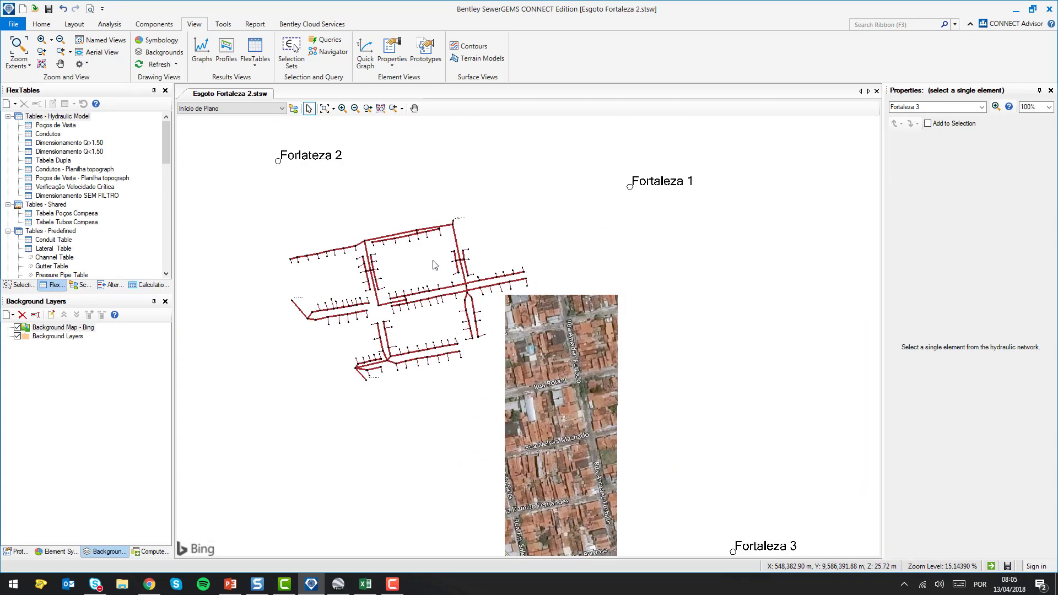
{"action": "scroll", "coordinate": [434, 265], "scroll_direction": "up", "scroll_amount": 5}
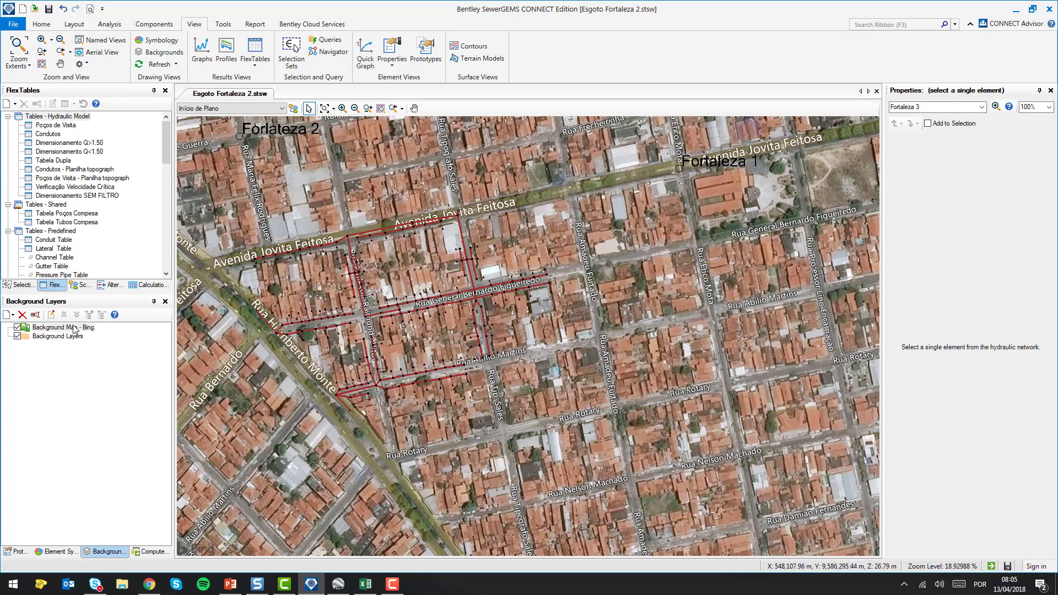
{"action": "right_click", "coordinate": [61, 330]}
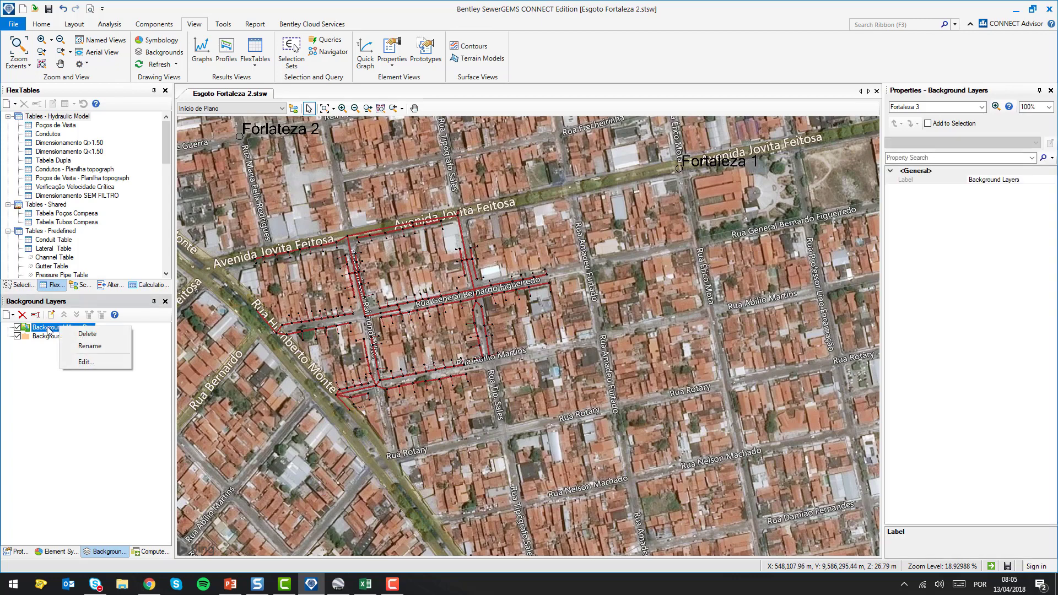
{"action": "left_click", "coordinate": [85, 363]}
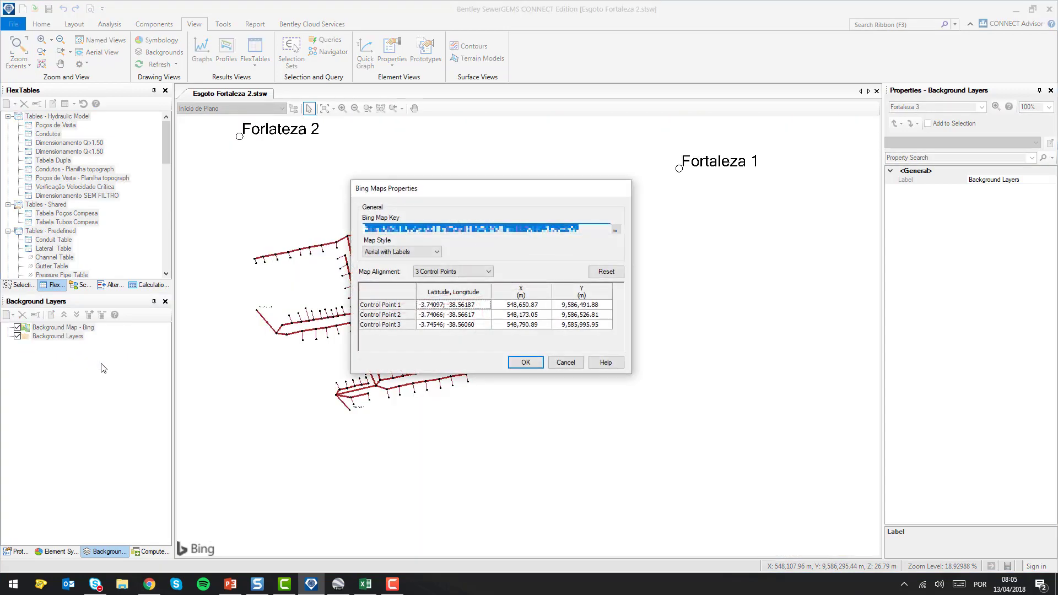
{"action": "left_click", "coordinate": [430, 252]}
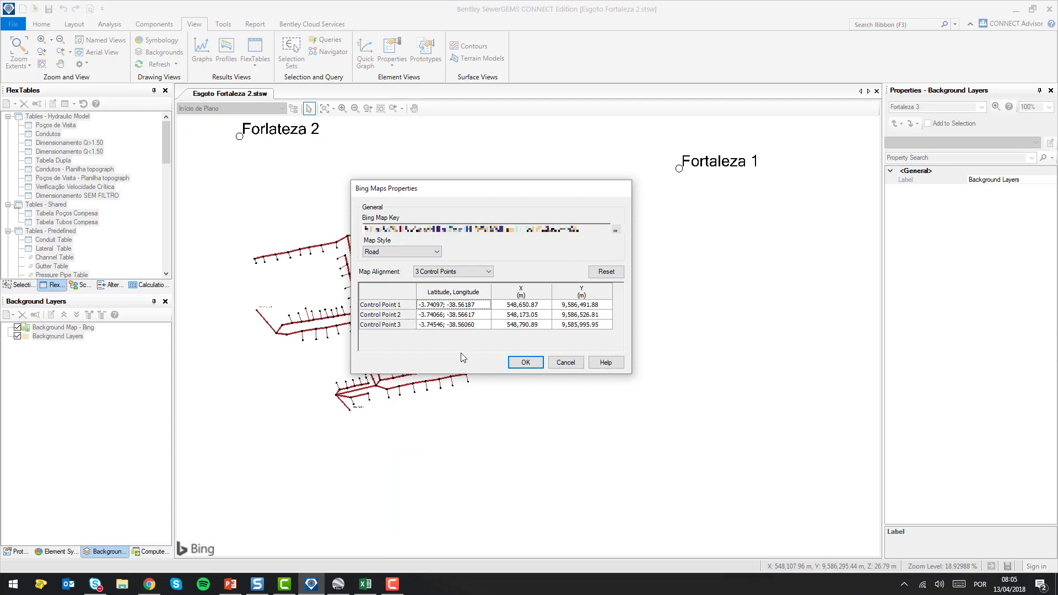
{"action": "left_click", "coordinate": [514, 363]}
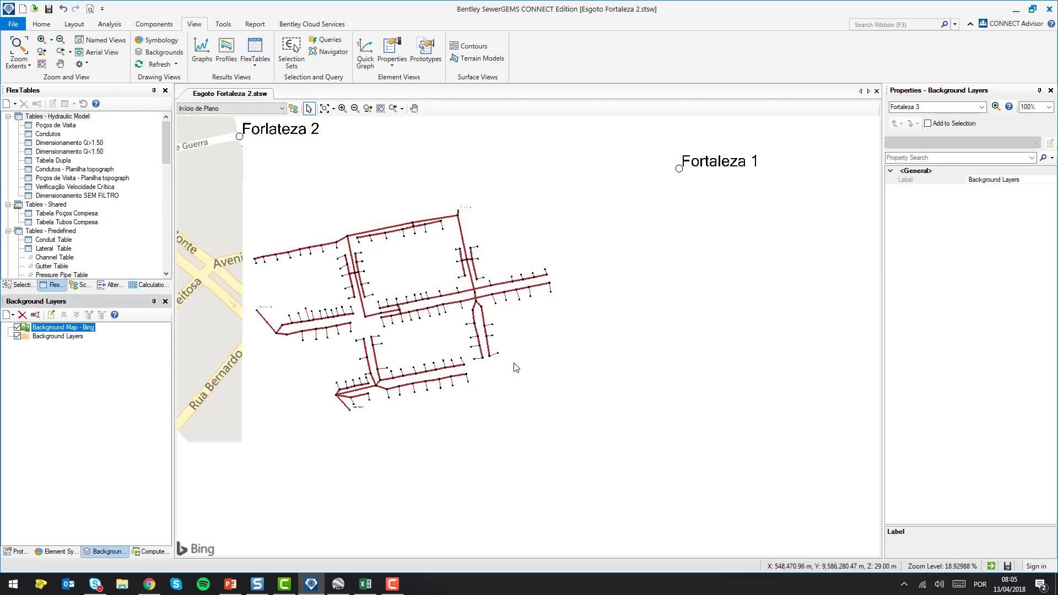
- Use Active Topology to make the Forlateza 2, Fortaleza 3 and Fortaleza 1 taps inactive
{"action": "scroll", "coordinate": [484, 328], "scroll_direction": "down", "scroll_amount": 1}
{"action": "left_click_drag", "start_coordinate": [484, 328], "coordinate": [492, 298]}
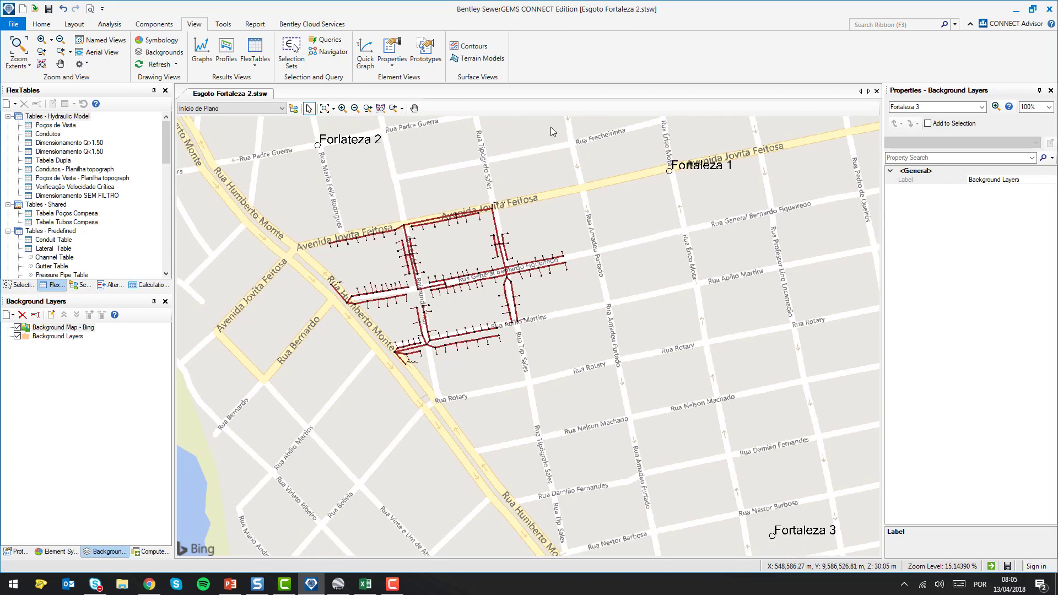
{"action": "scroll", "coordinate": [325, 131], "scroll_direction": "down", "scroll_amount": 1}
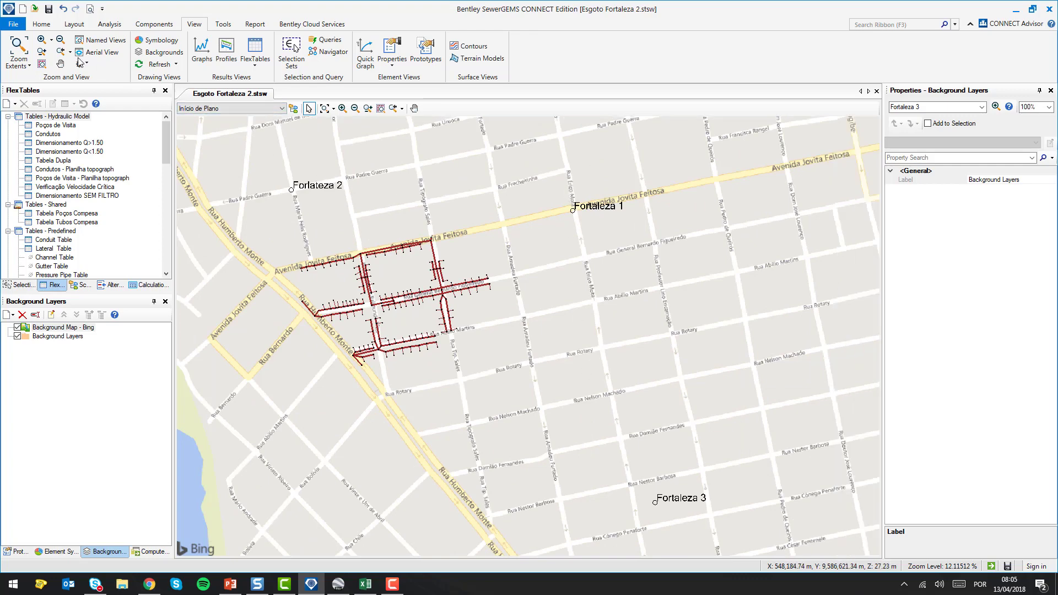
{"action": "left_click", "coordinate": [52, 27]}
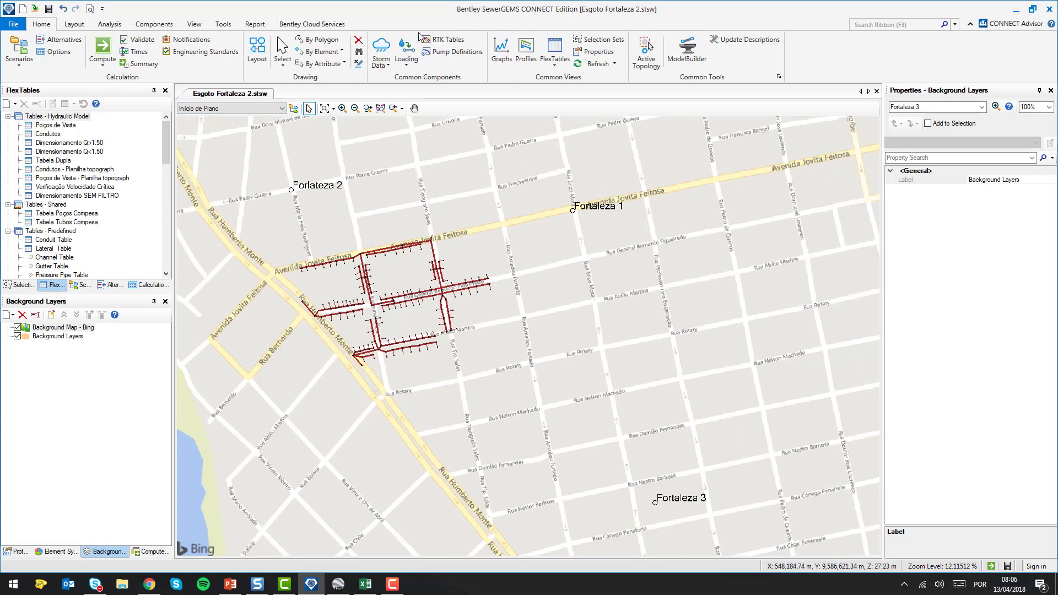
{"action": "left_click", "coordinate": [646, 55]}
{"action": "scroll", "coordinate": [439, 217], "scroll_direction": "down", "scroll_amount": 1}
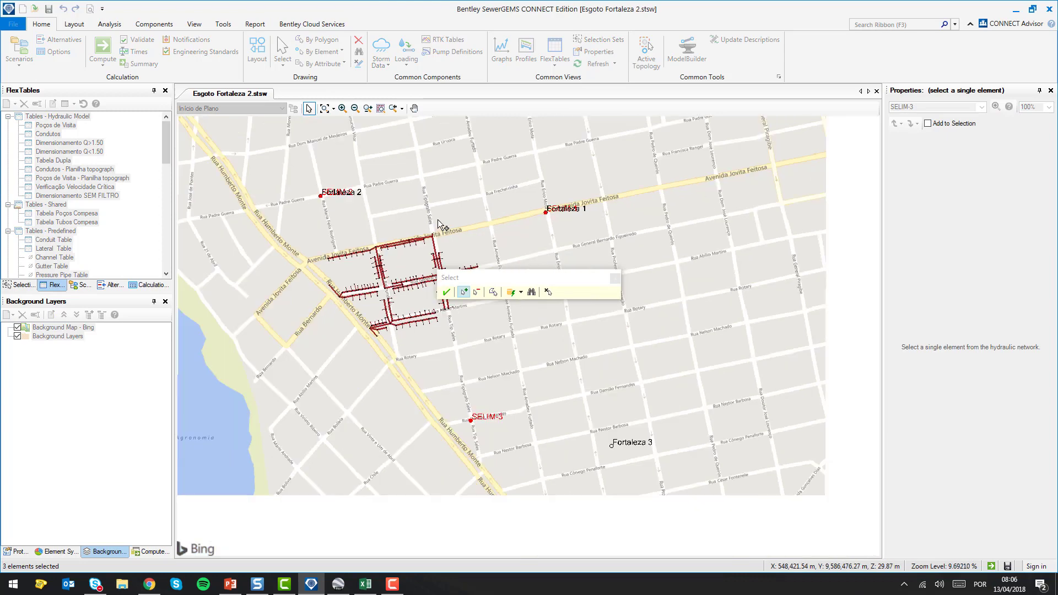
{"action": "left_click_drag", "start_coordinate": [292, 164], "coordinate": [393, 218]}
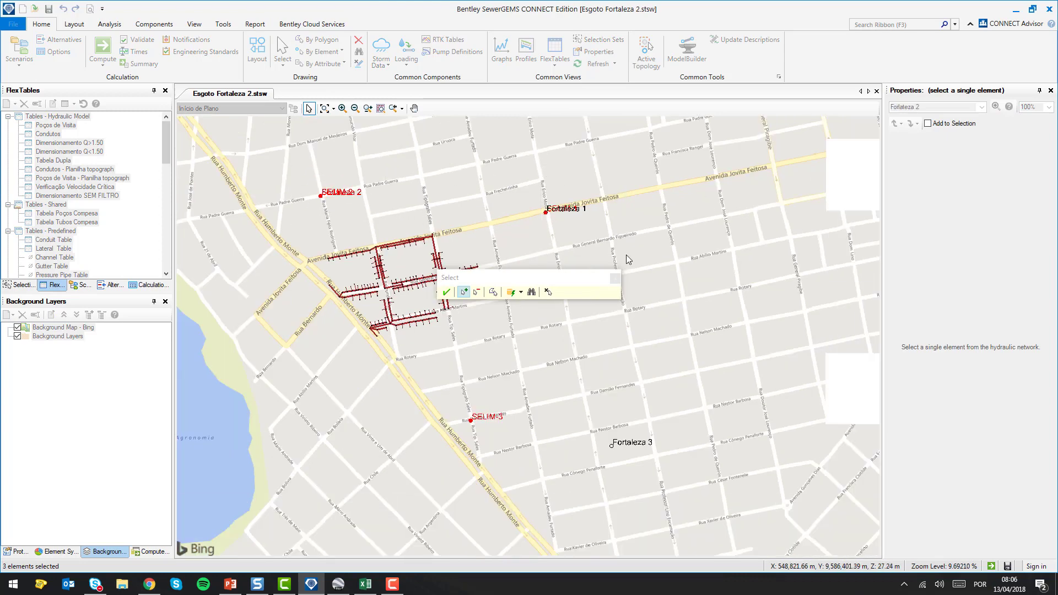
{"action": "left_click_drag", "start_coordinate": [565, 379], "coordinate": [759, 514]}
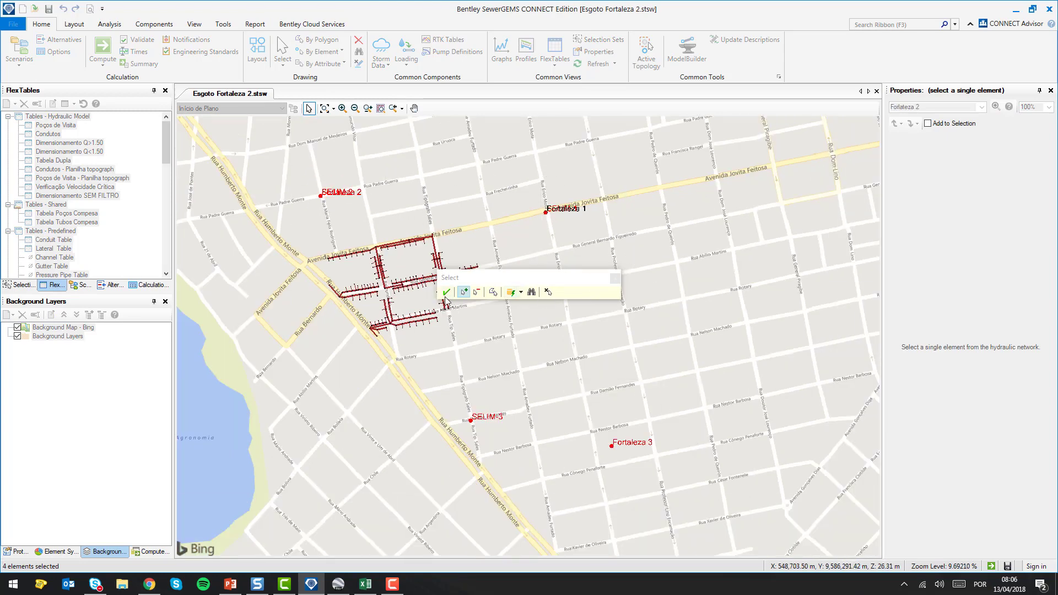
{"action": "left_click_drag", "start_coordinate": [524, 169], "coordinate": [664, 229]}
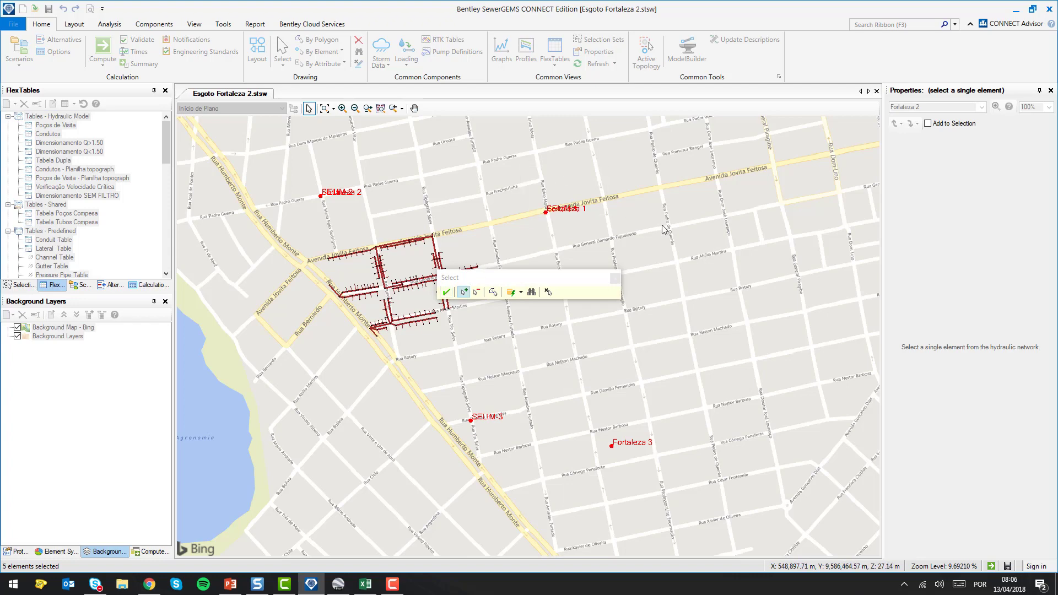
{"action": "left_click", "coordinate": [446, 292]}
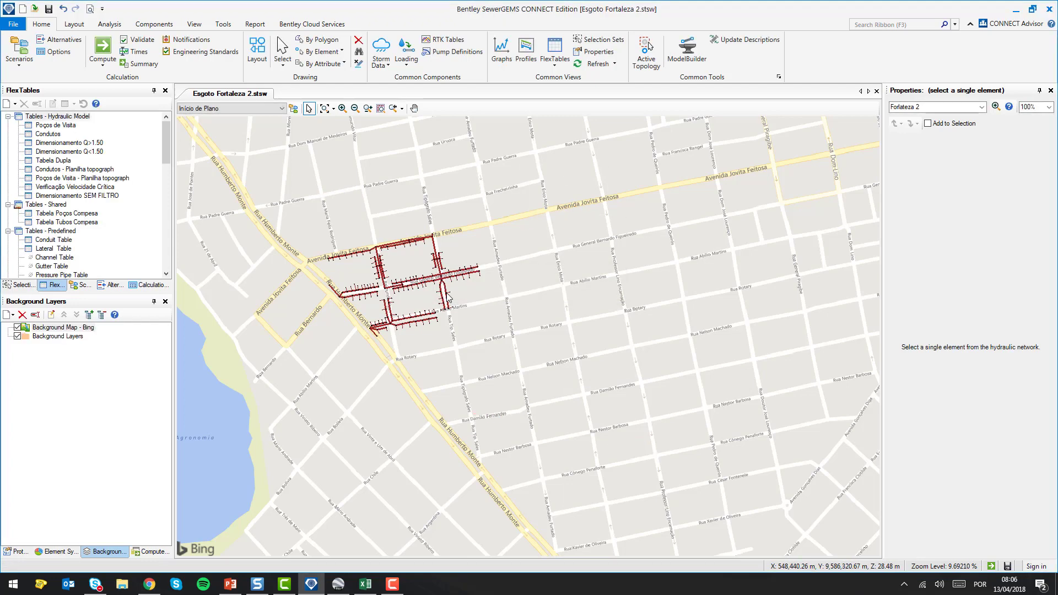